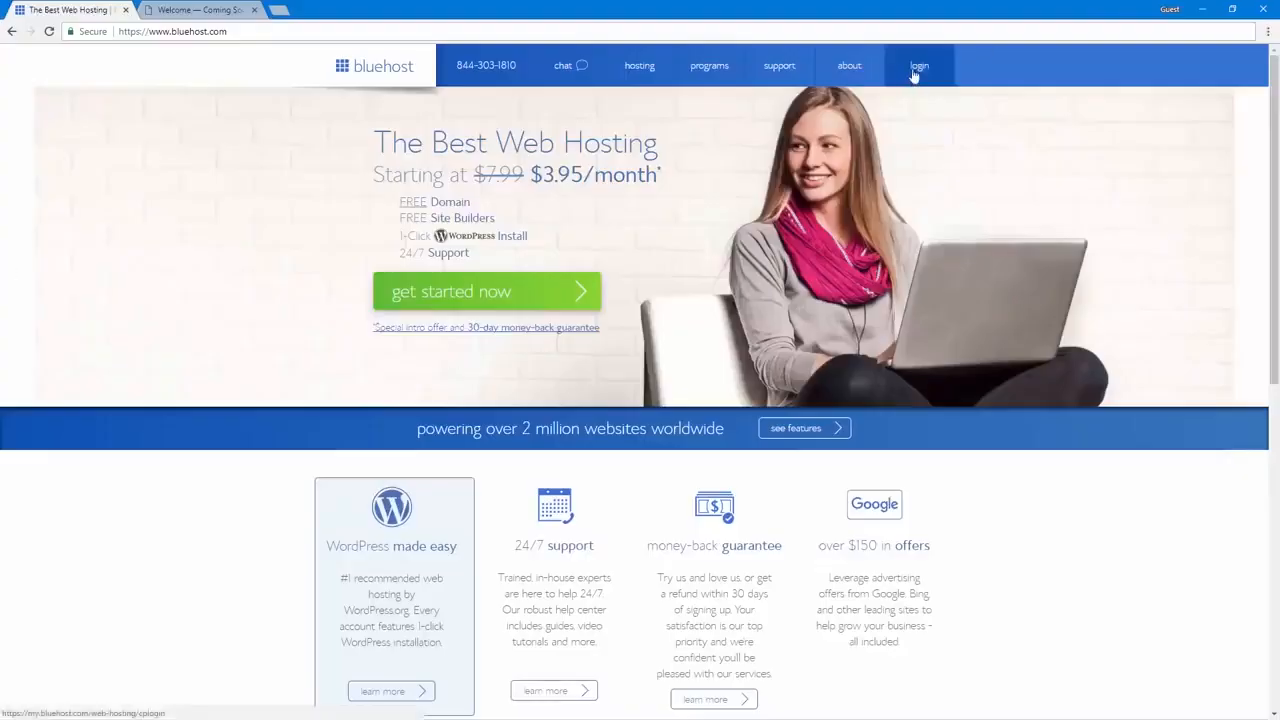
# - Log in to the Bluehost account and open the WordPress admin of the existing Welcome site
pyautogui.click(913, 75)
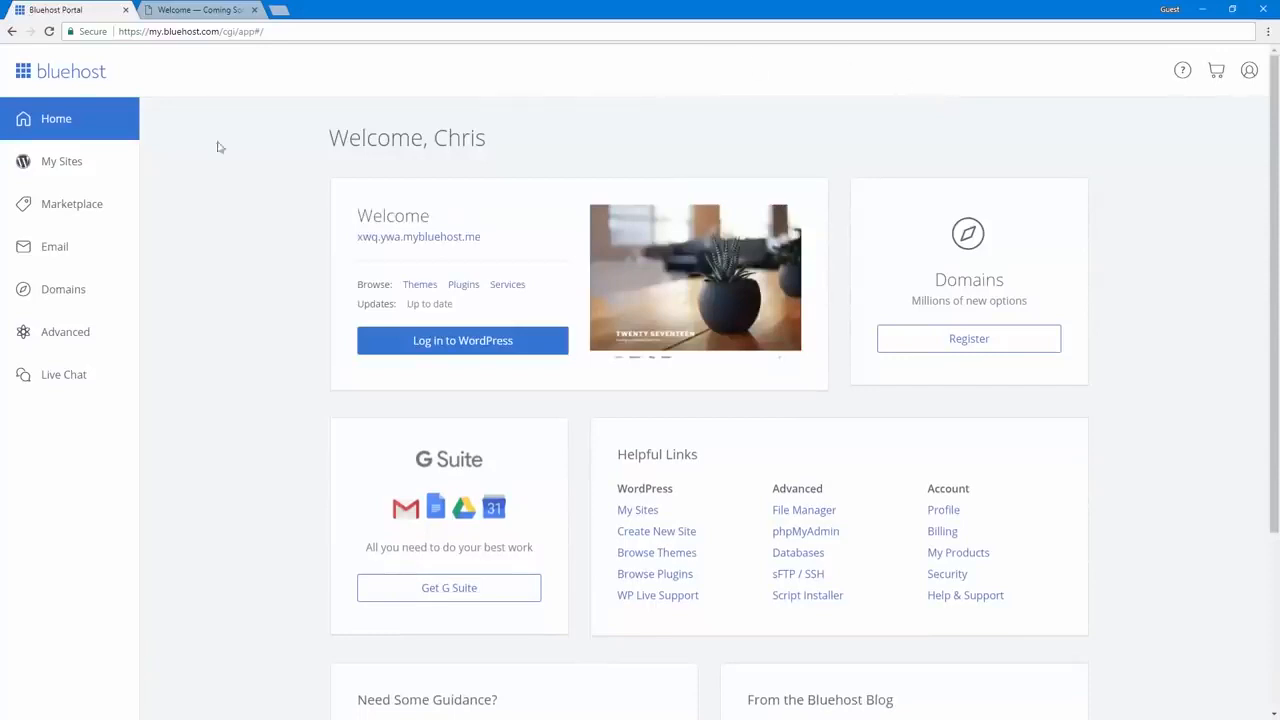
pyautogui.click(63, 166)
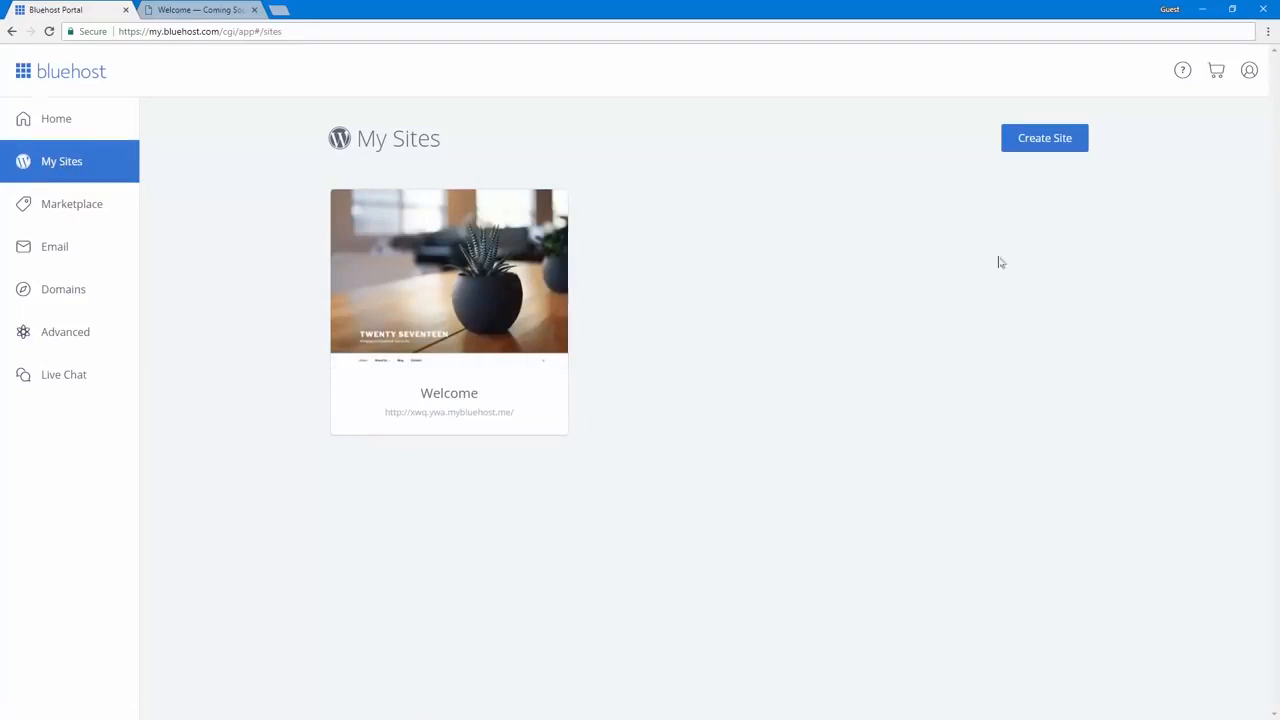
pyautogui.moveTo(565, 318)
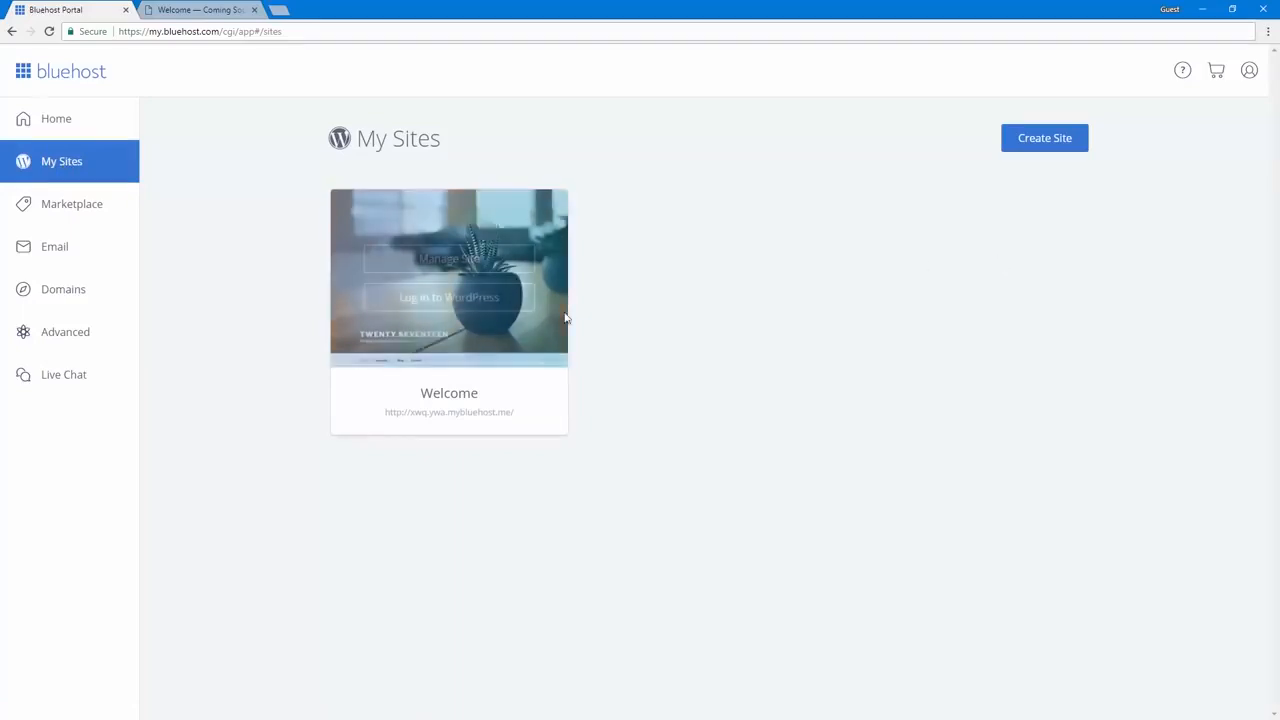
pyautogui.click(395, 298)
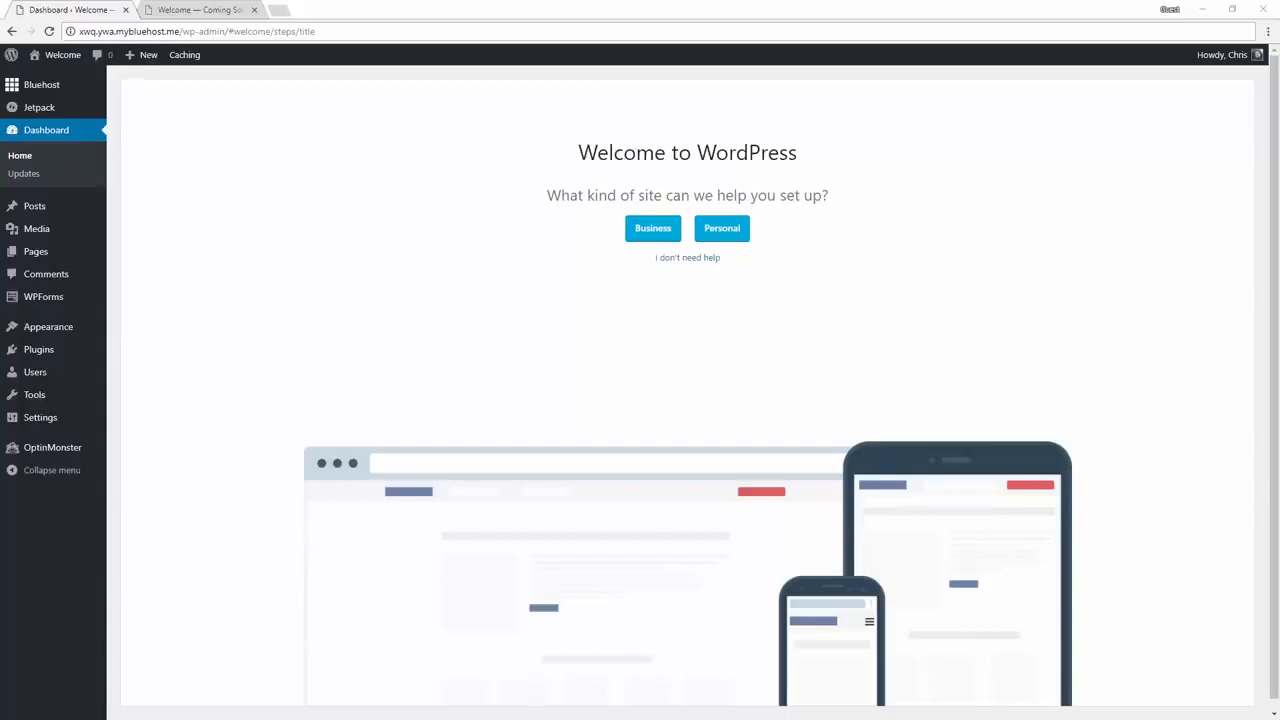
# - Start setup of a personal site with the title "Miles Photography" and the description "Capture it all."
pyautogui.click(586, 196)
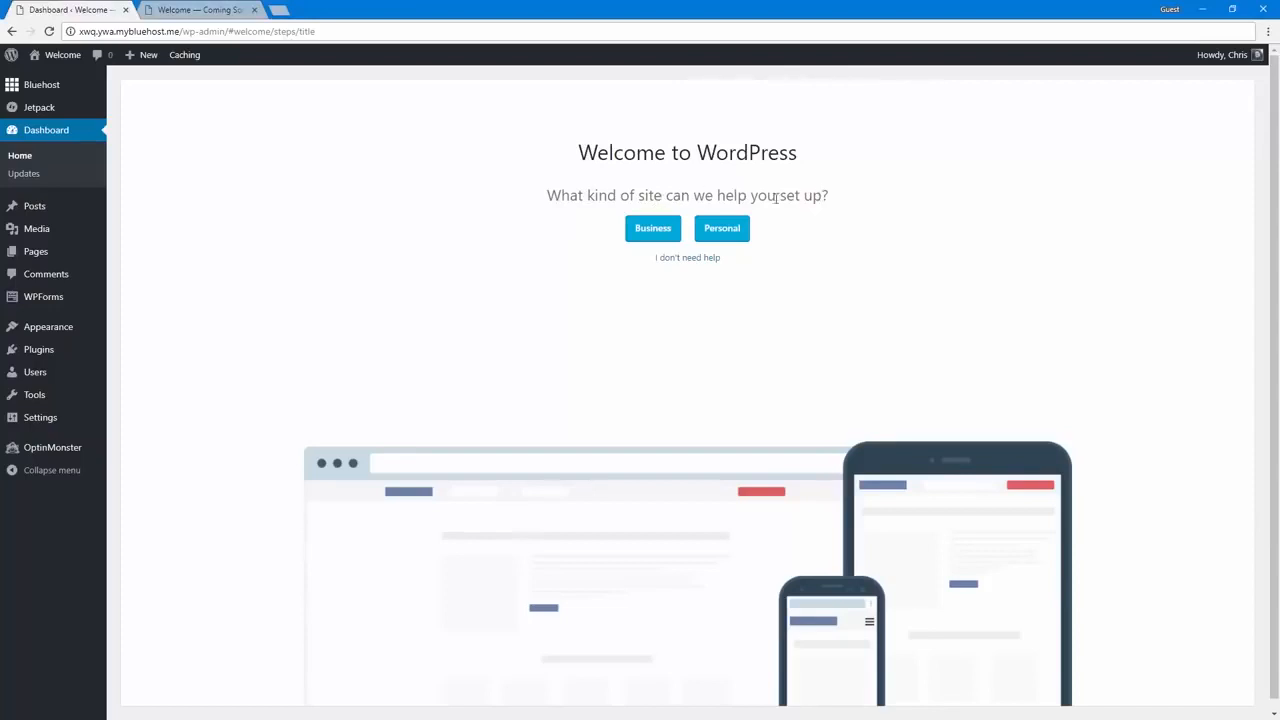
pyautogui.click(728, 230)
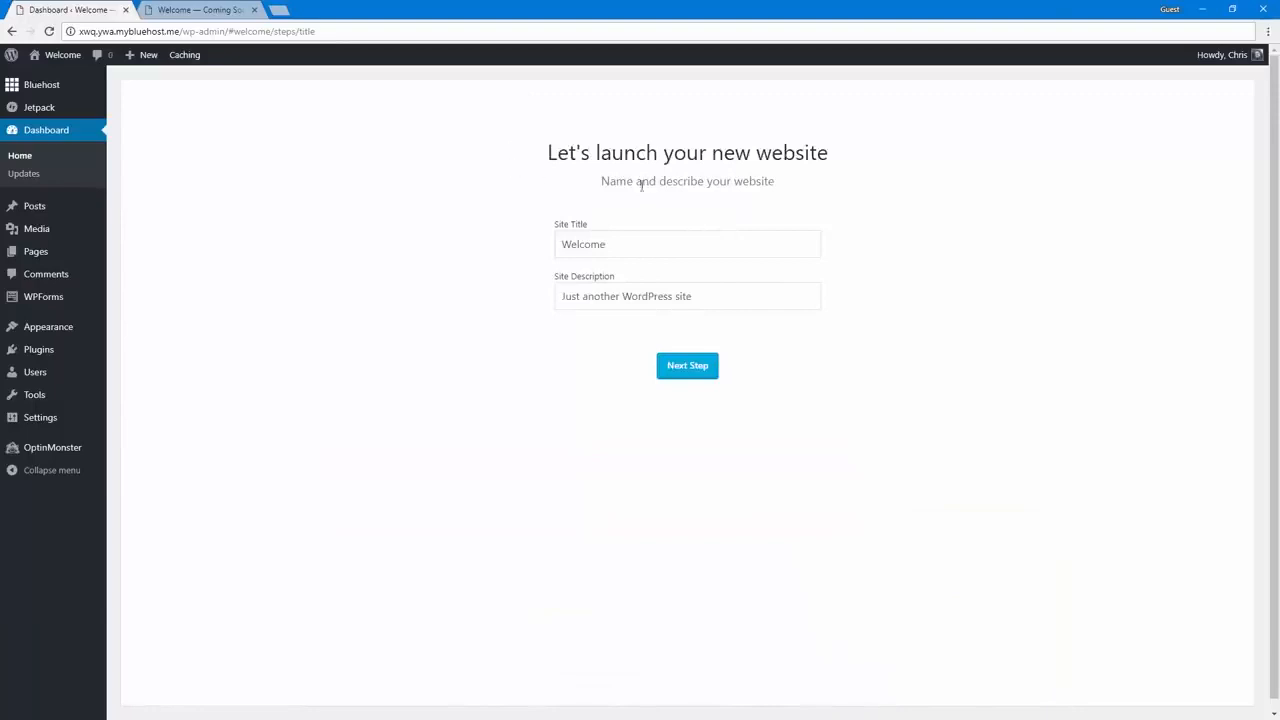
pyautogui.doubleClick(645, 248)
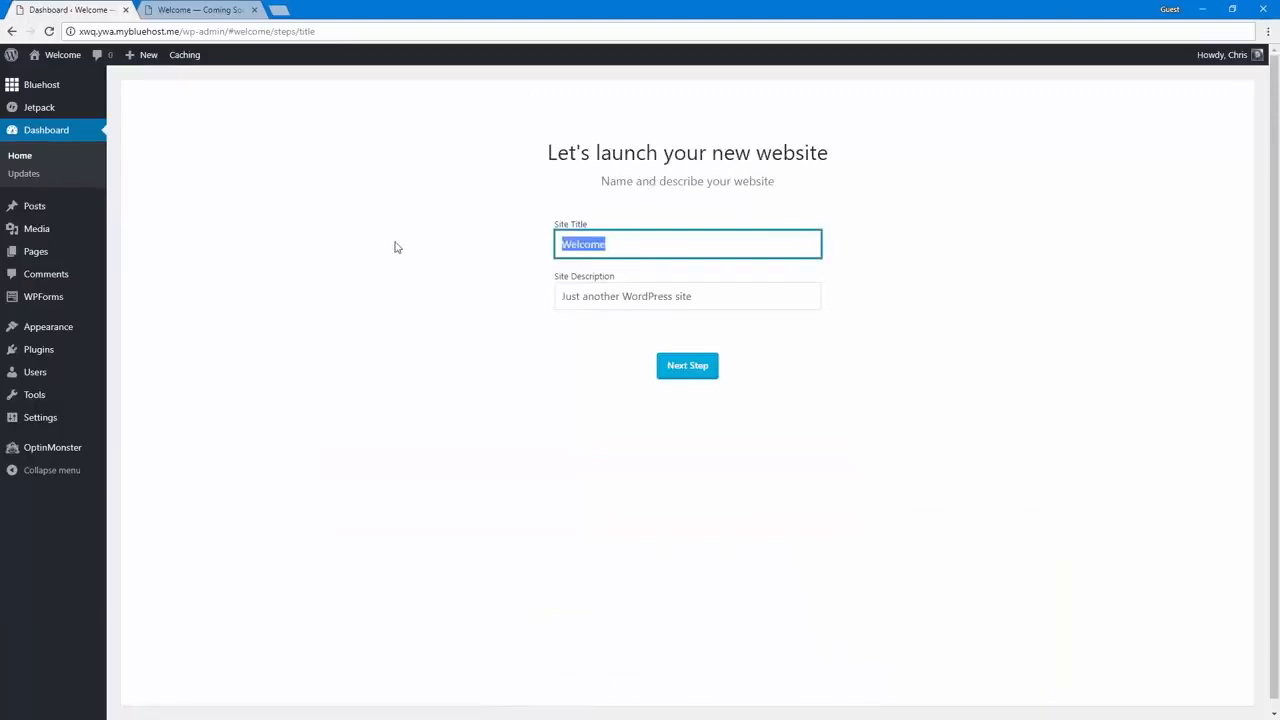
pyautogui.write('Miles Photography')
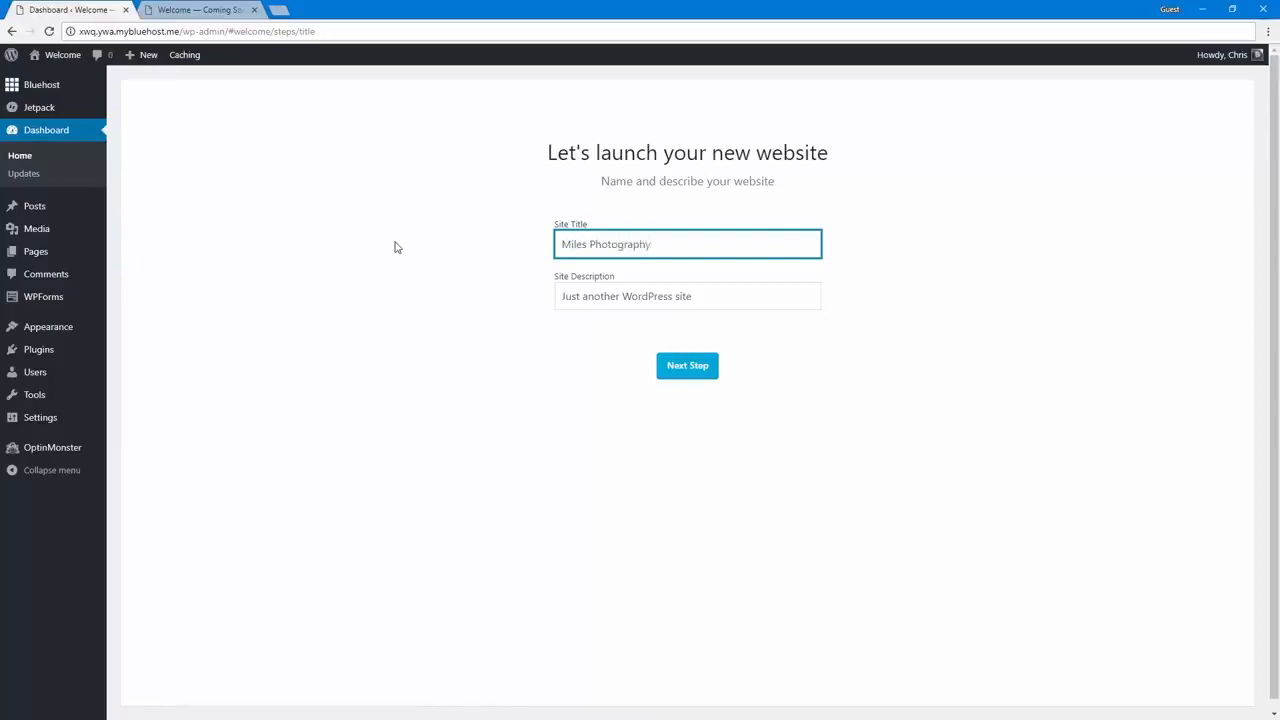
pyautogui.press('Tab')
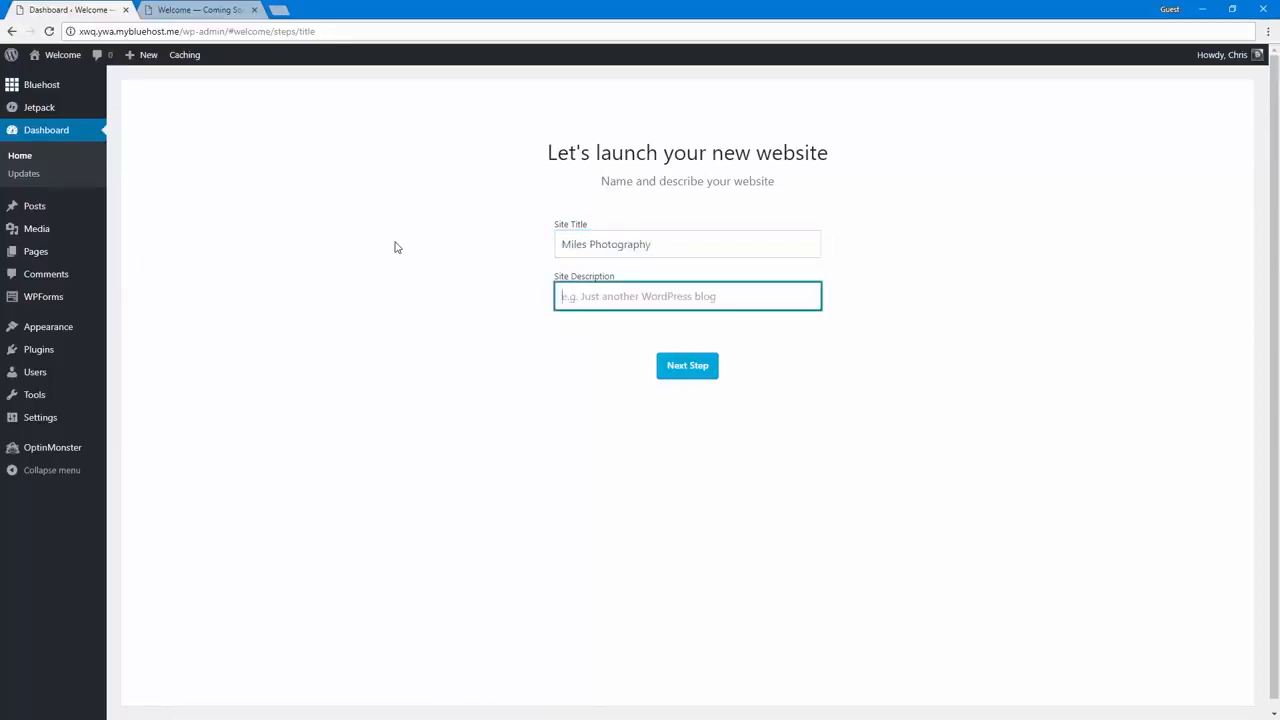
pyautogui.write('Capture it all')
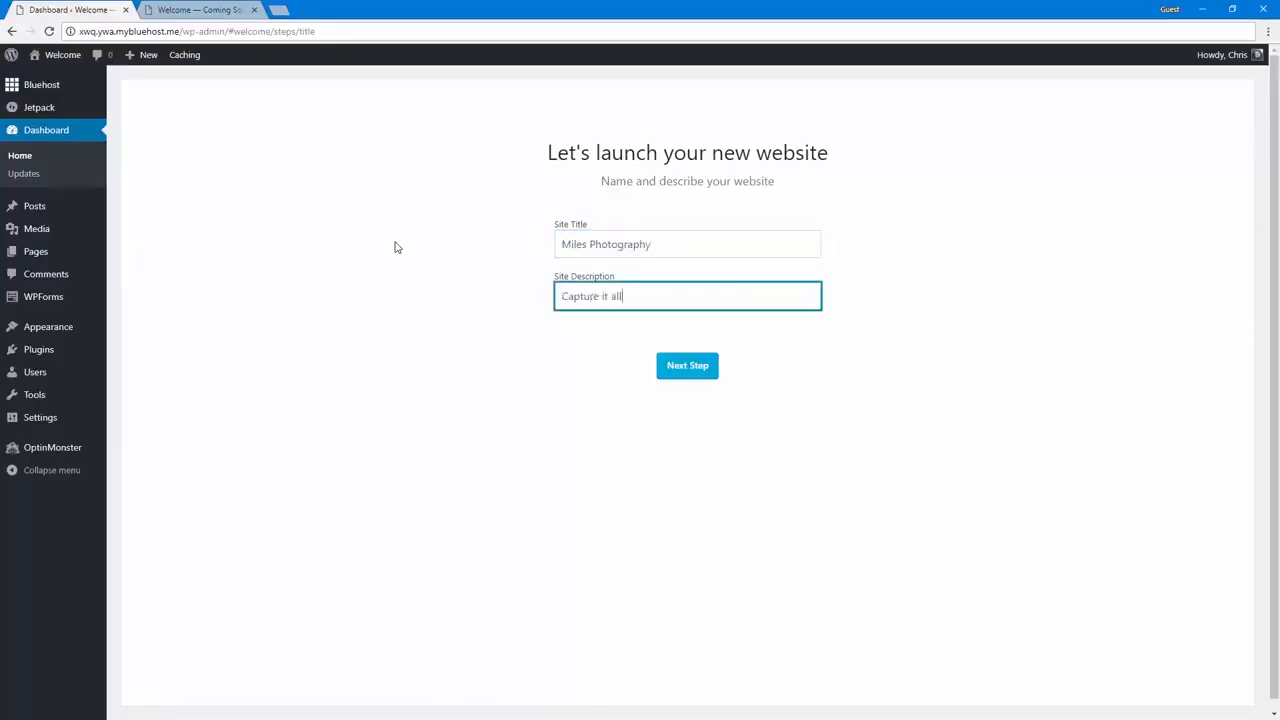
pyautogui.write('.')
pyautogui.click(395, 247)
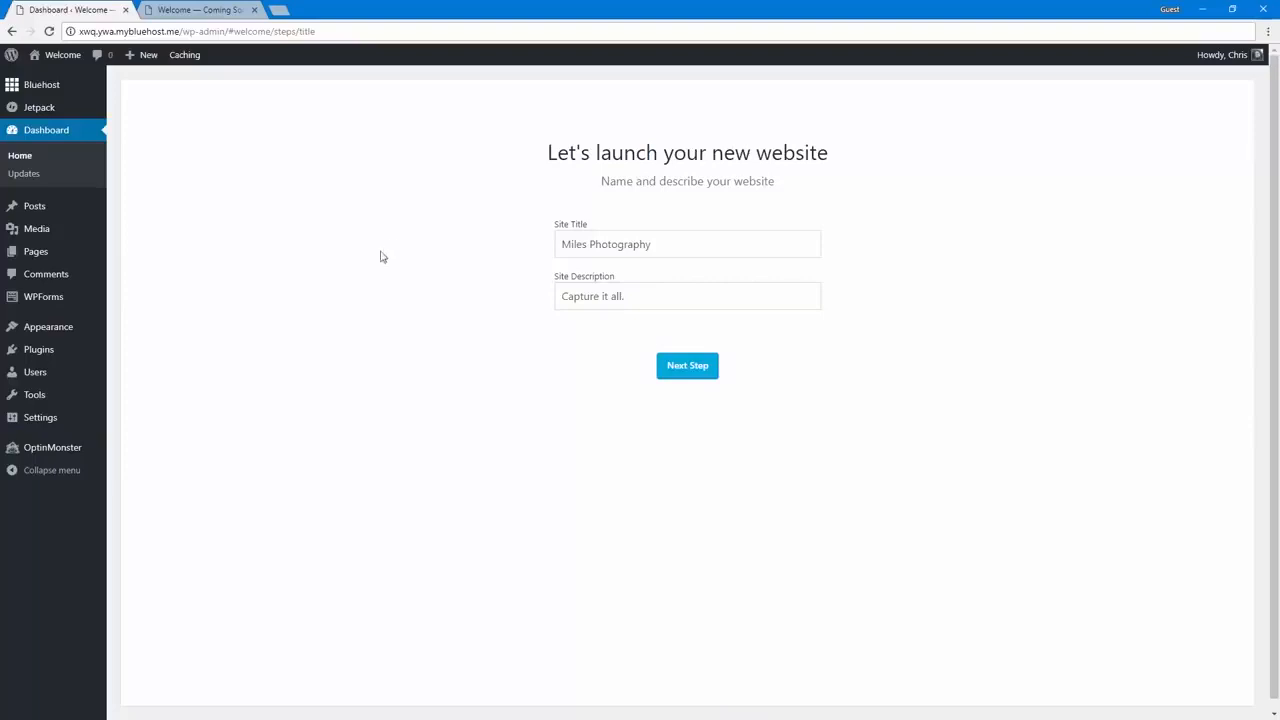
pyautogui.moveTo(63, 424)
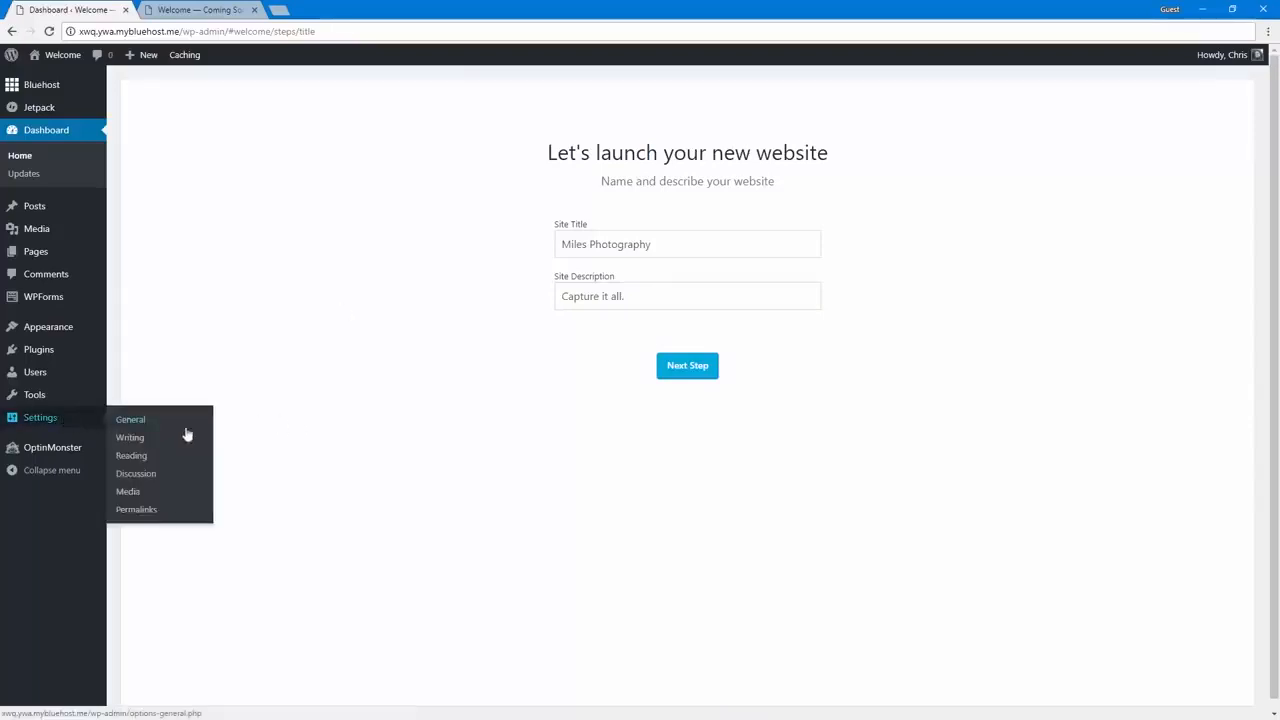
pyautogui.click(681, 366)
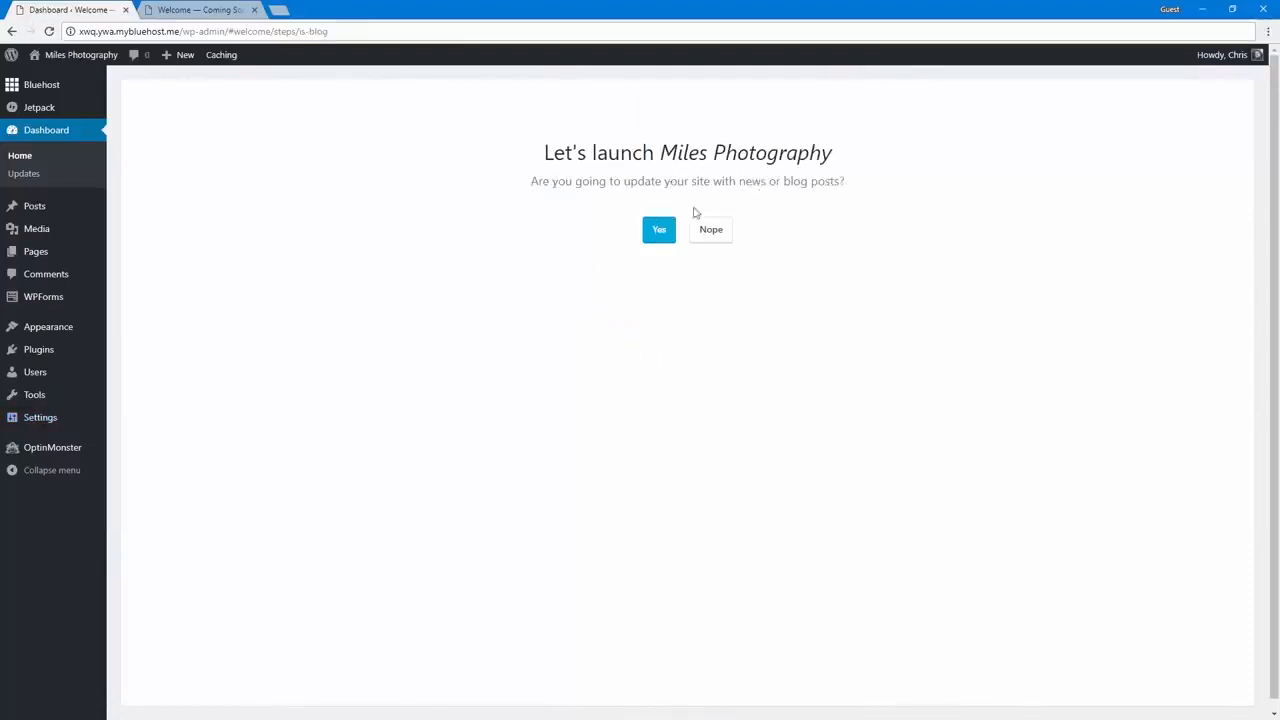
# - Answer the setup questions with yes to news or blog posts, a static welcome homepage and a starter Contact Us page
pyautogui.click(655, 229)
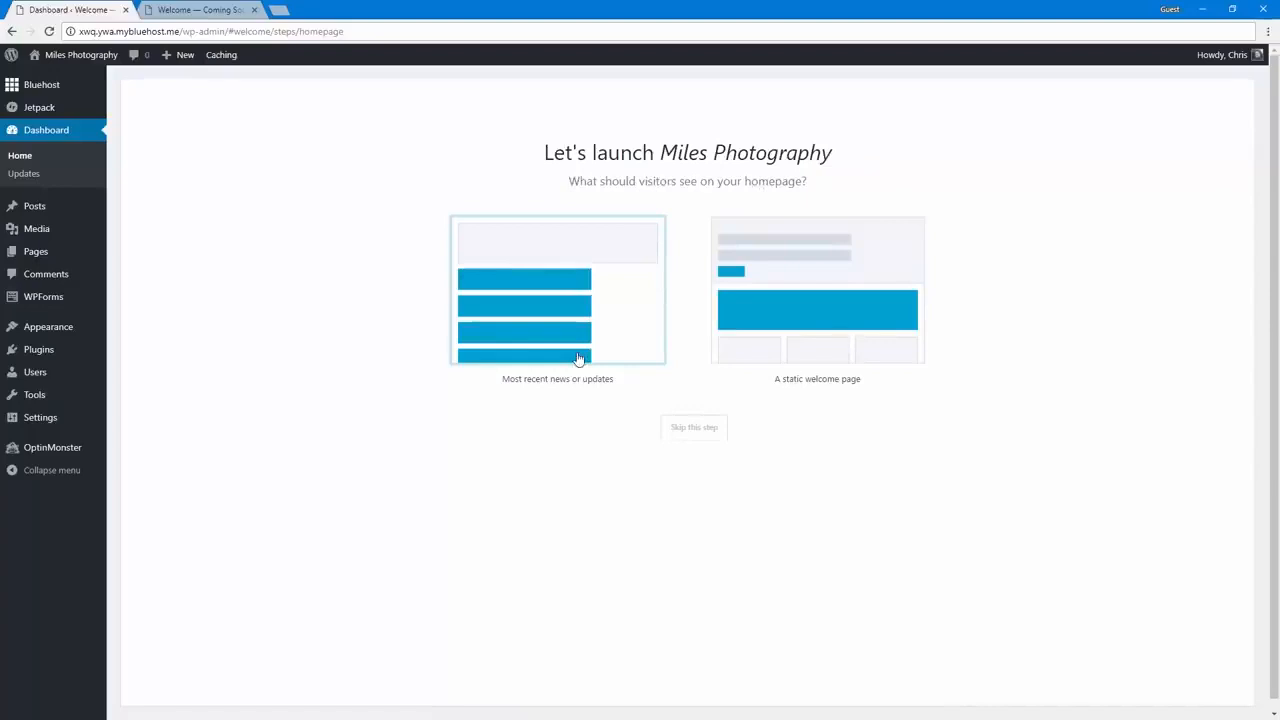
pyautogui.click(835, 332)
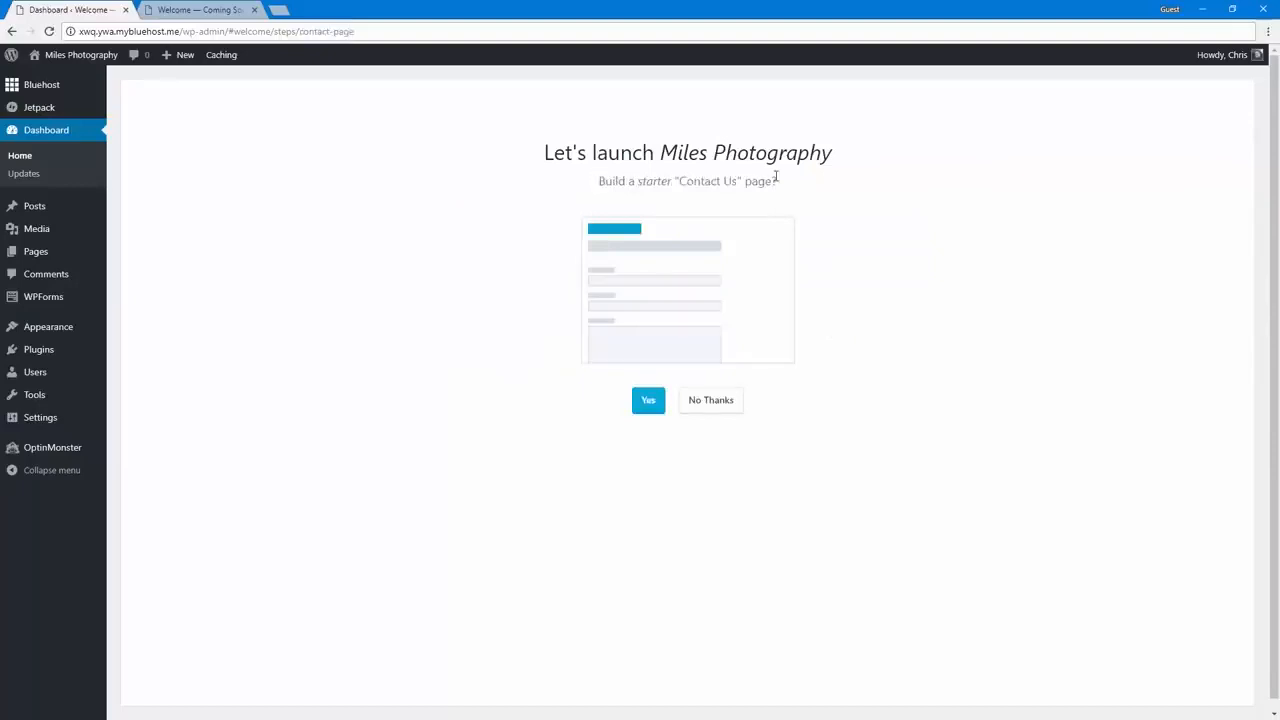
pyautogui.click(648, 401)
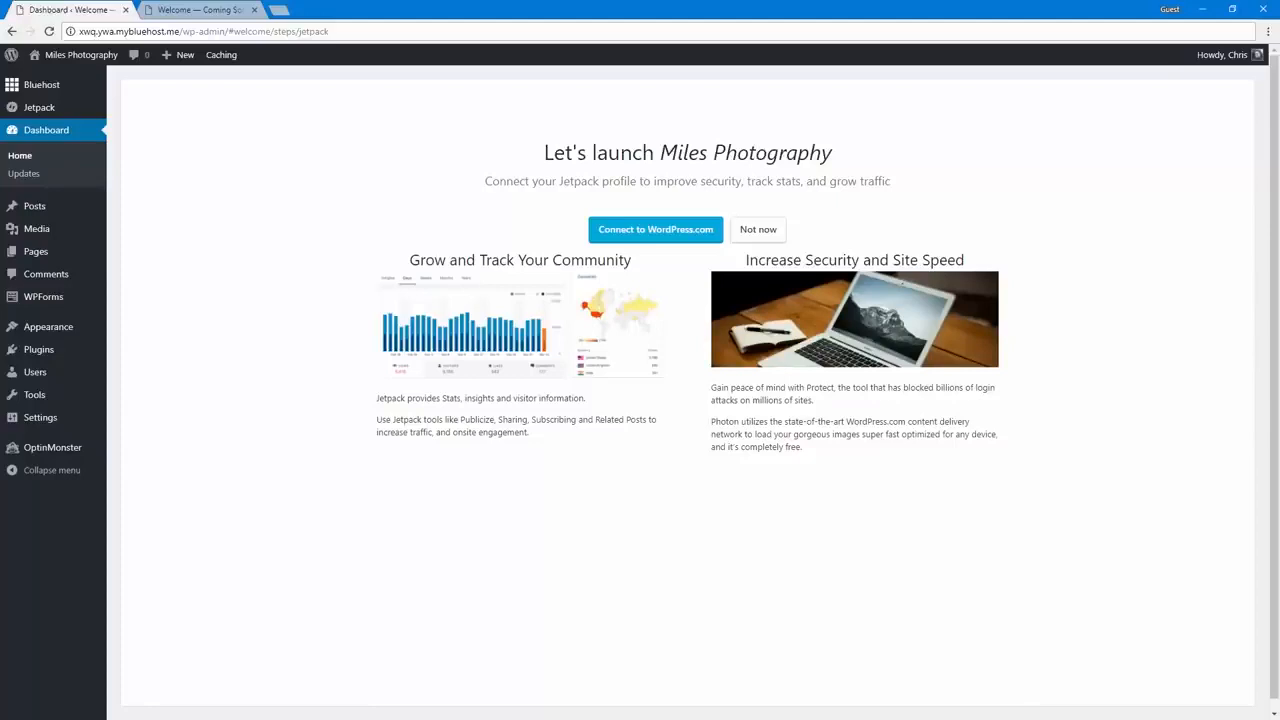
# - Connect Jetpack to WordPress.com and approve the connection for the site
pyautogui.click(640, 232)
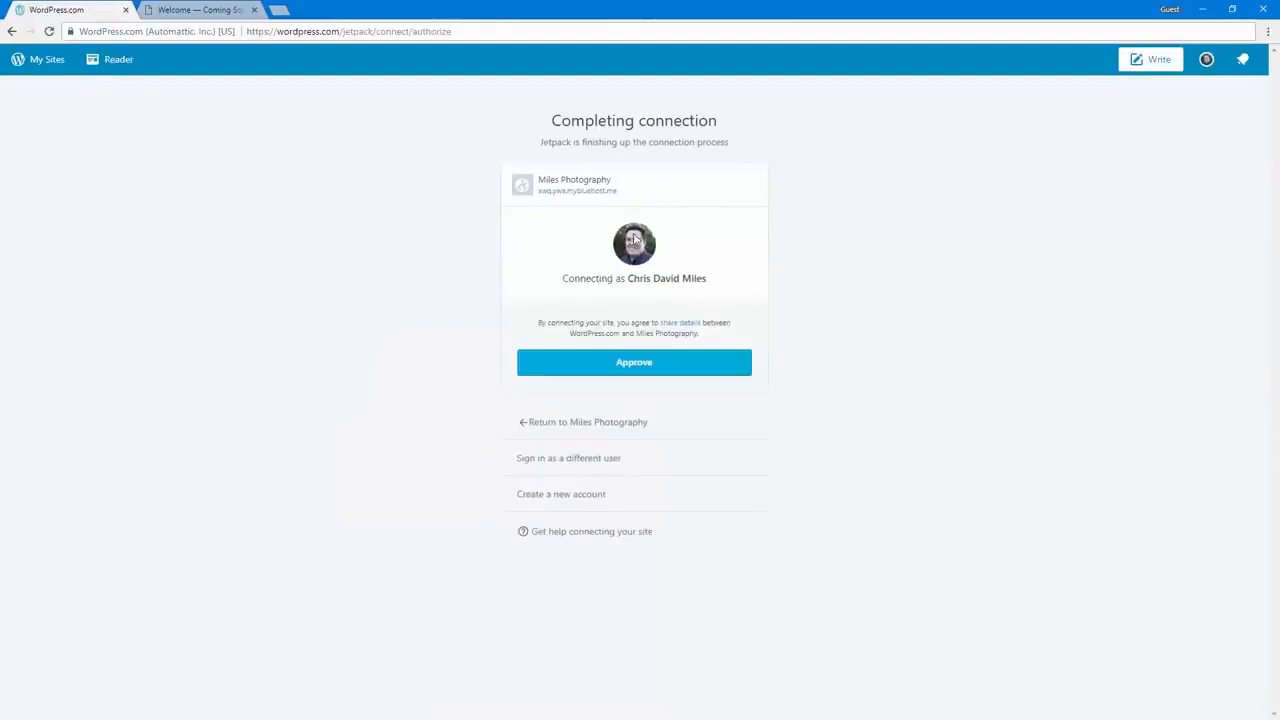
pyautogui.click(625, 365)
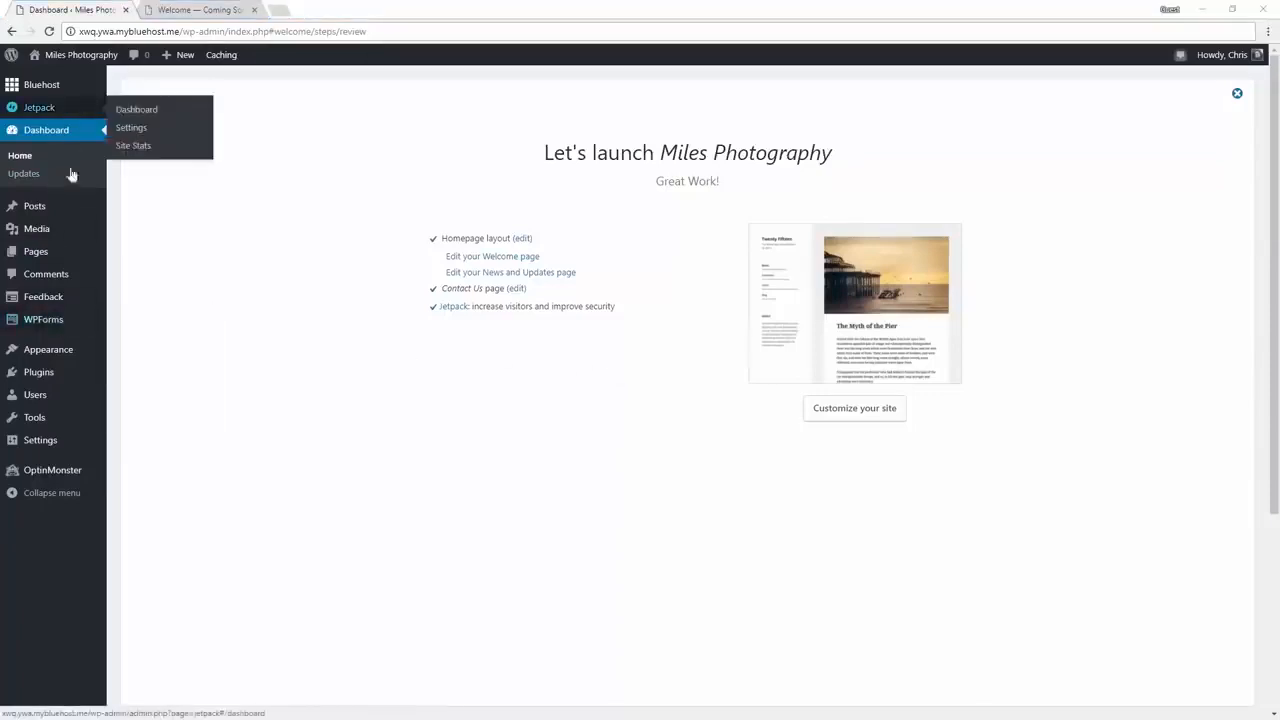
# - Open the Bluehost page of the site admin and examine its site tools and the launch notice
pyautogui.moveTo(62, 208)
pyautogui.click(71, 89)
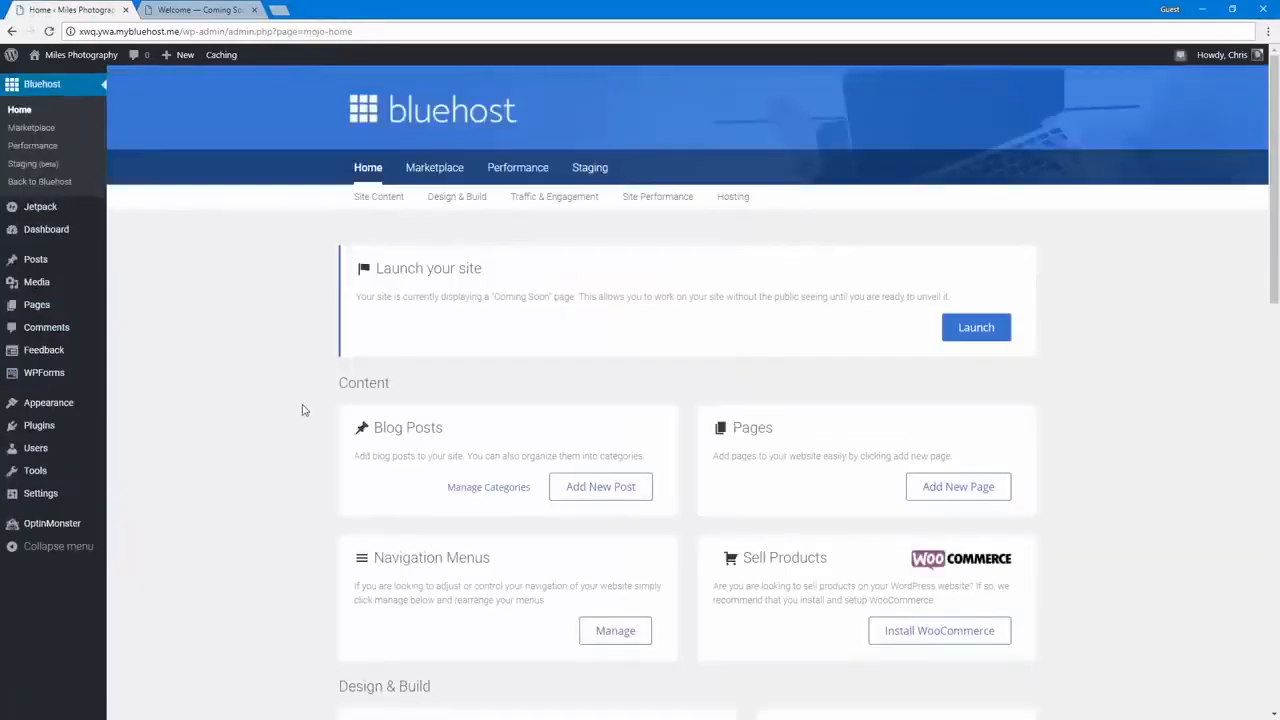
pyautogui.scroll(-10, 306, 410)
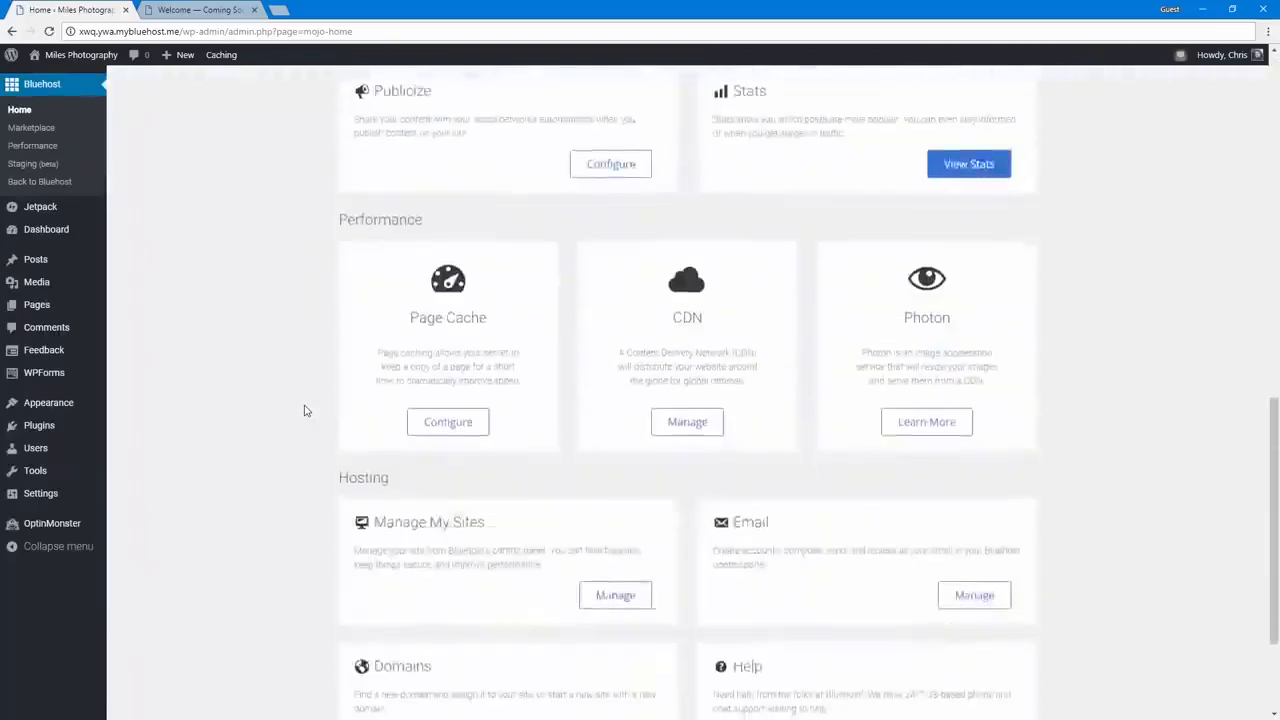
pyautogui.scroll(10, 306, 410)
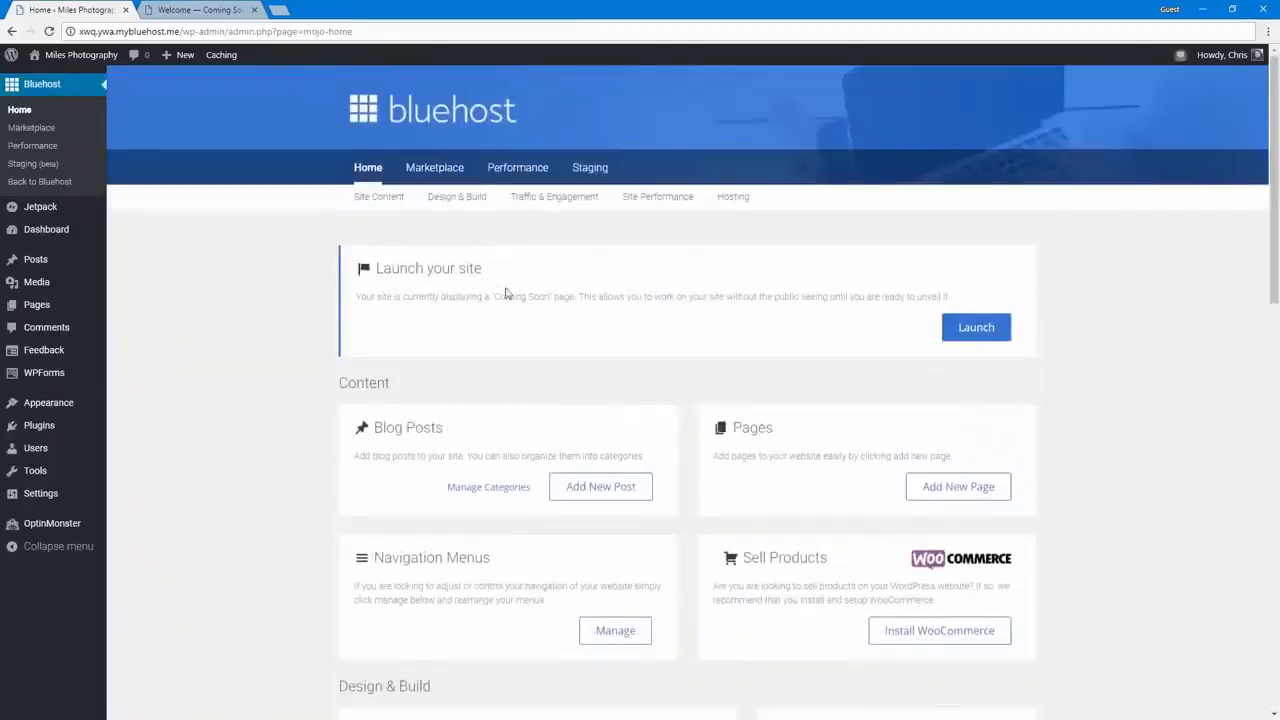
pyautogui.moveTo(383, 268); pyautogui.dragTo(951, 296)
pyautogui.click(951, 296)
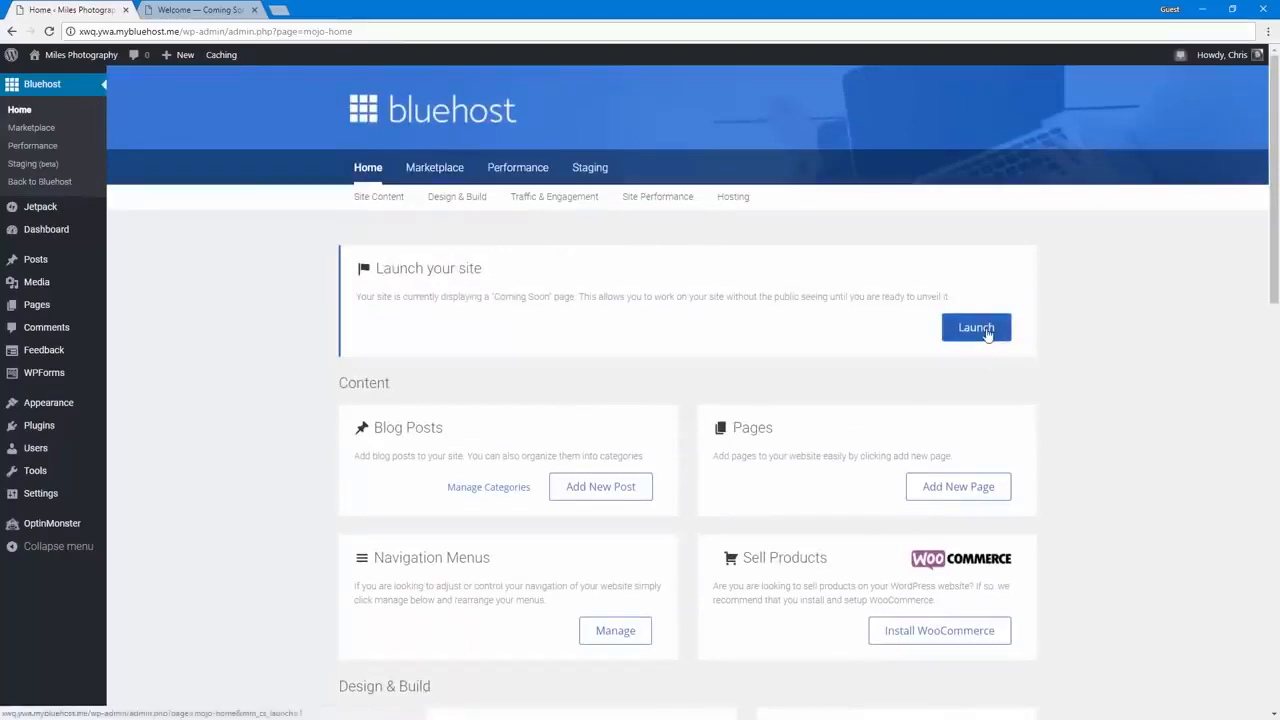
# - Compare the public Coming Soon page with the site's front page as seen by a logged-in administrator
pyautogui.click(198, 10)
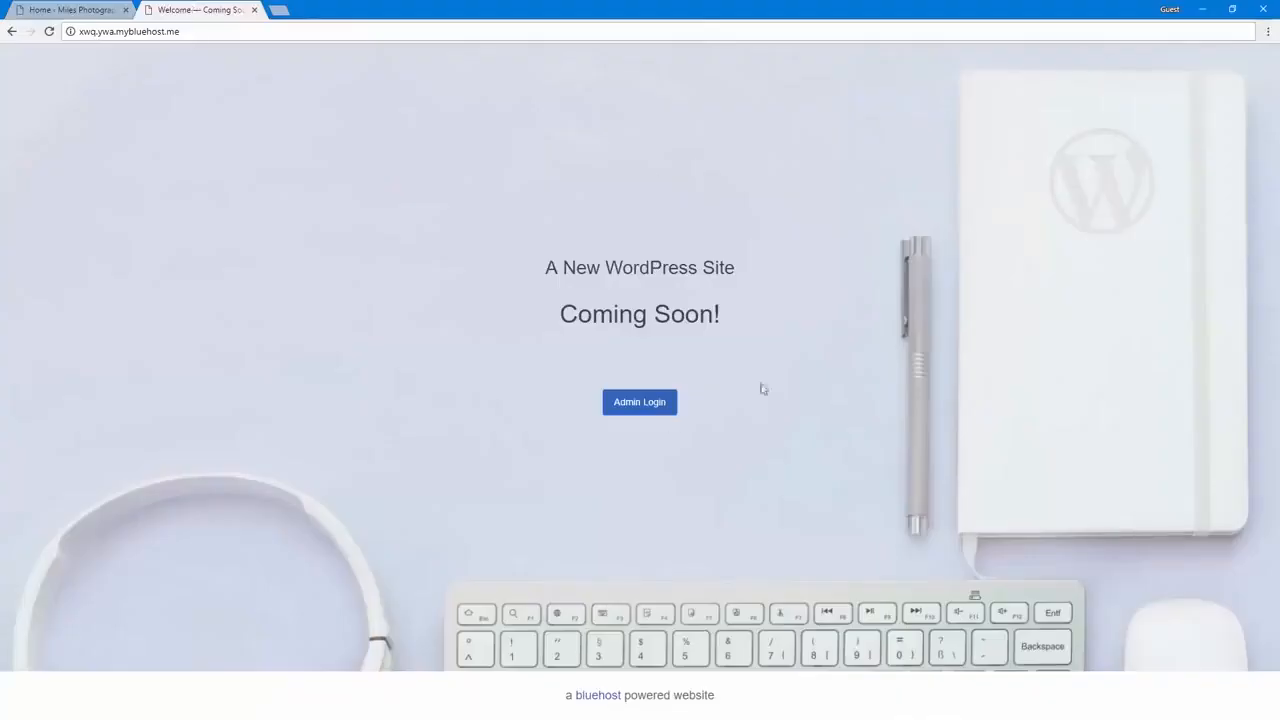
pyautogui.click(88, 9)
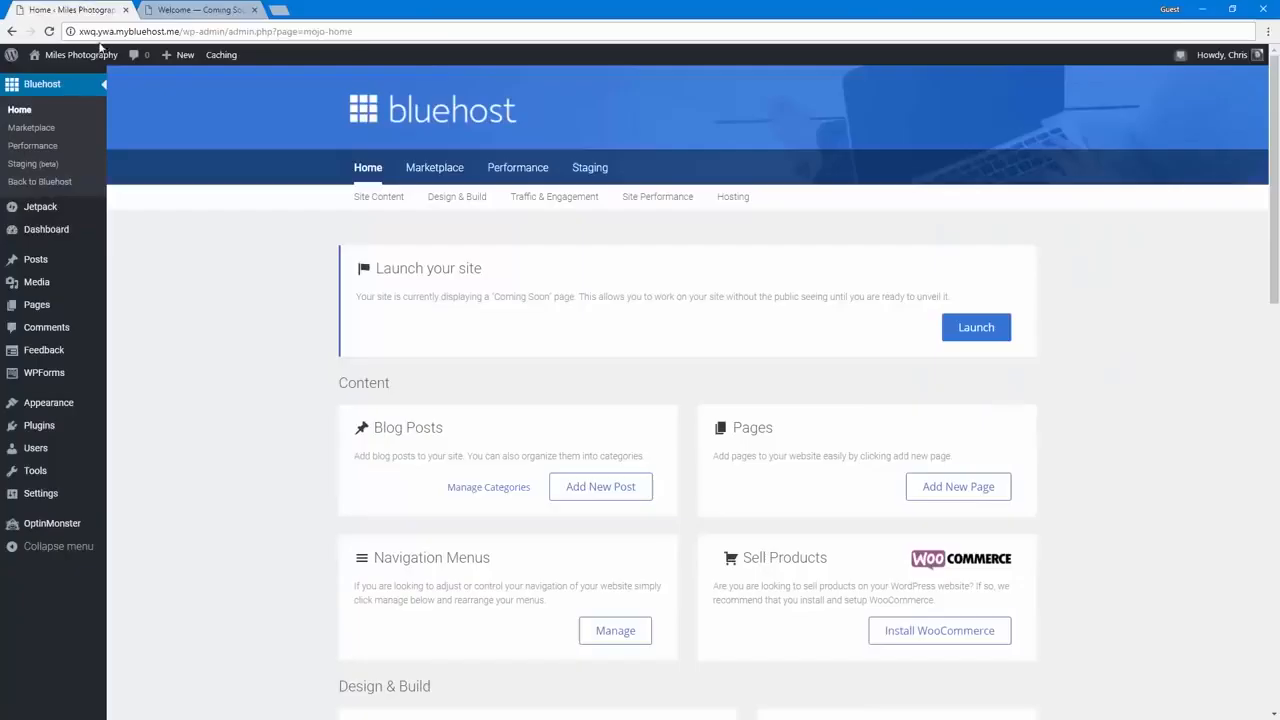
pyautogui.middleClick(95, 55)
pyautogui.moveTo(79, 60)
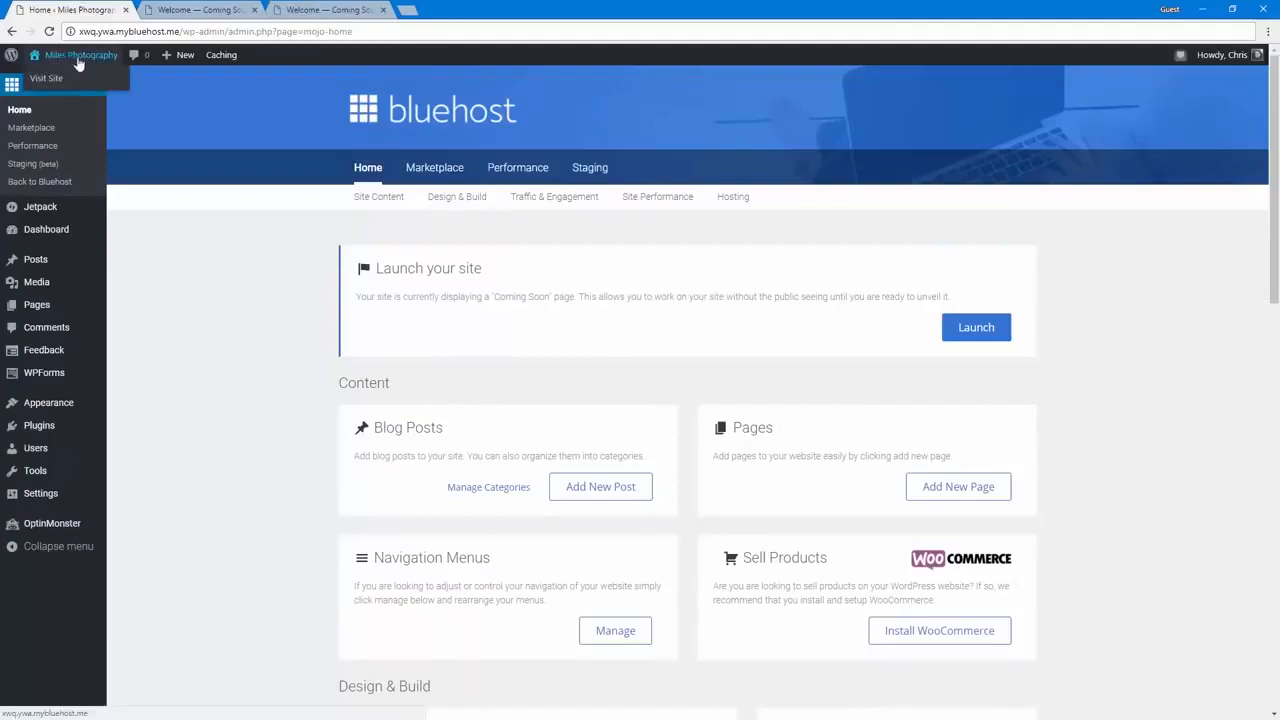
pyautogui.click(163, 10)
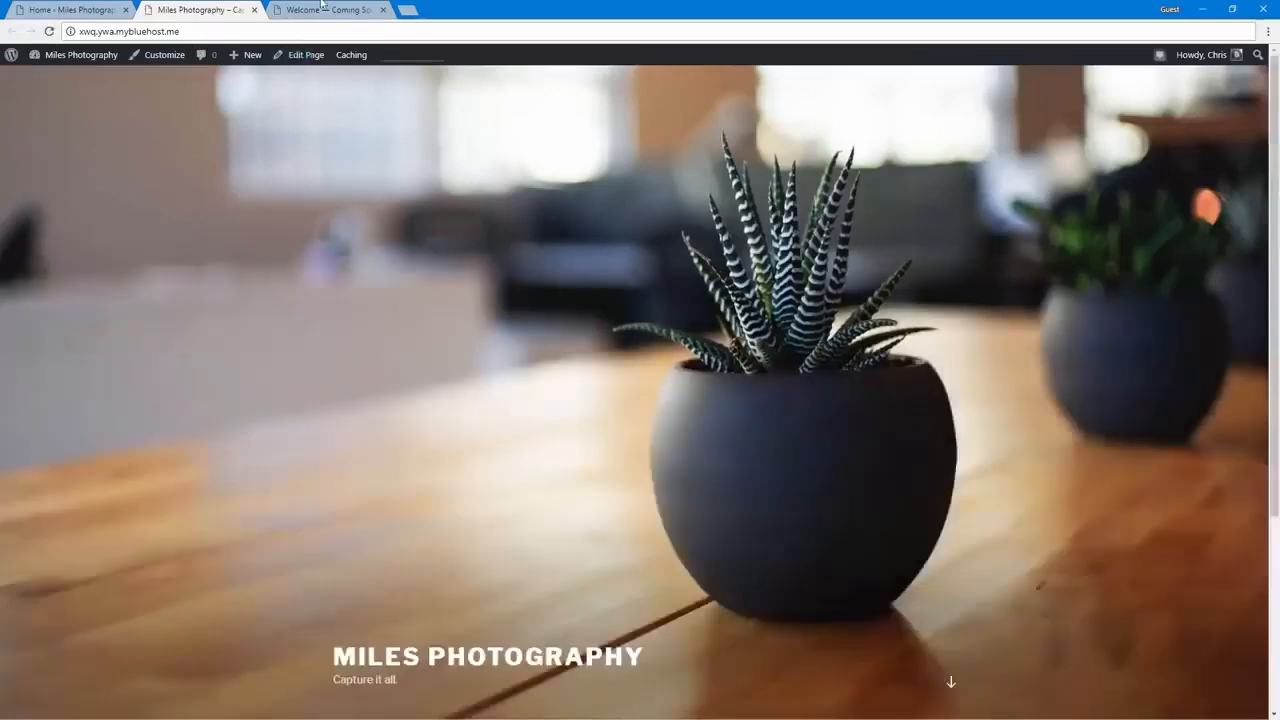
pyautogui.click(322, 7)
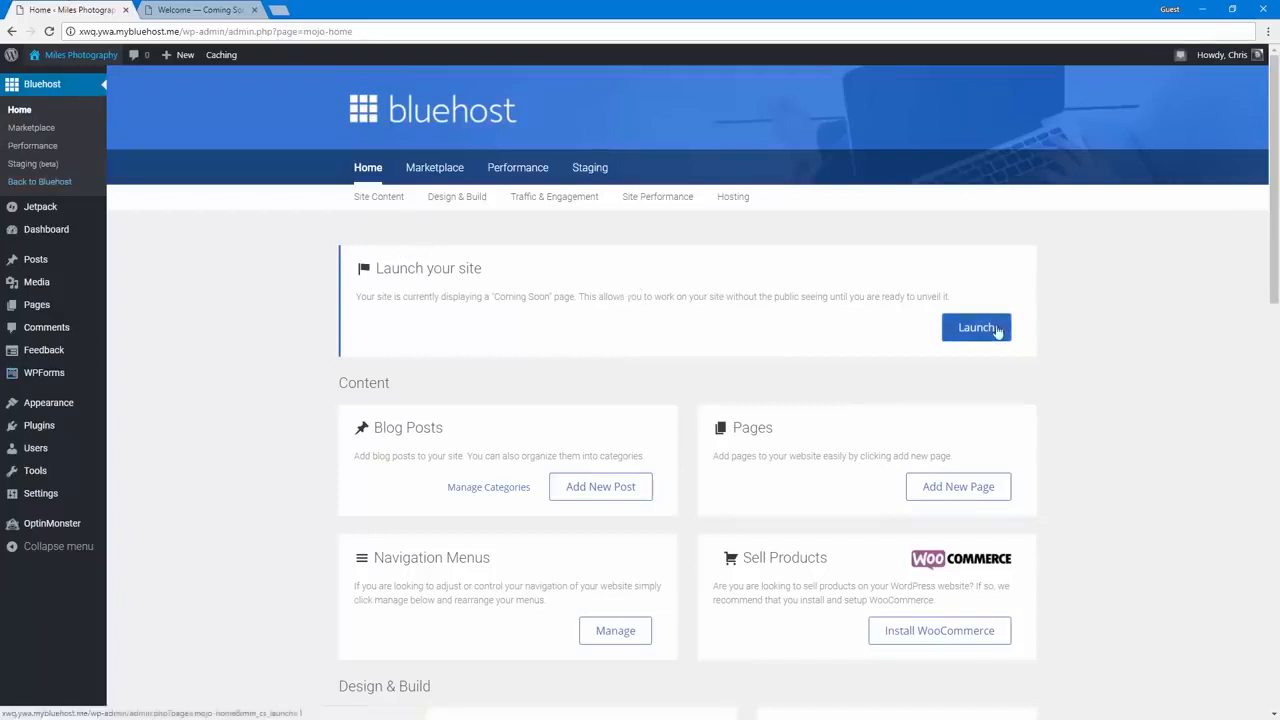
# - Return to the dashboard setup and submit the business street address, city, state and zip code
pyautogui.click(69, 227)
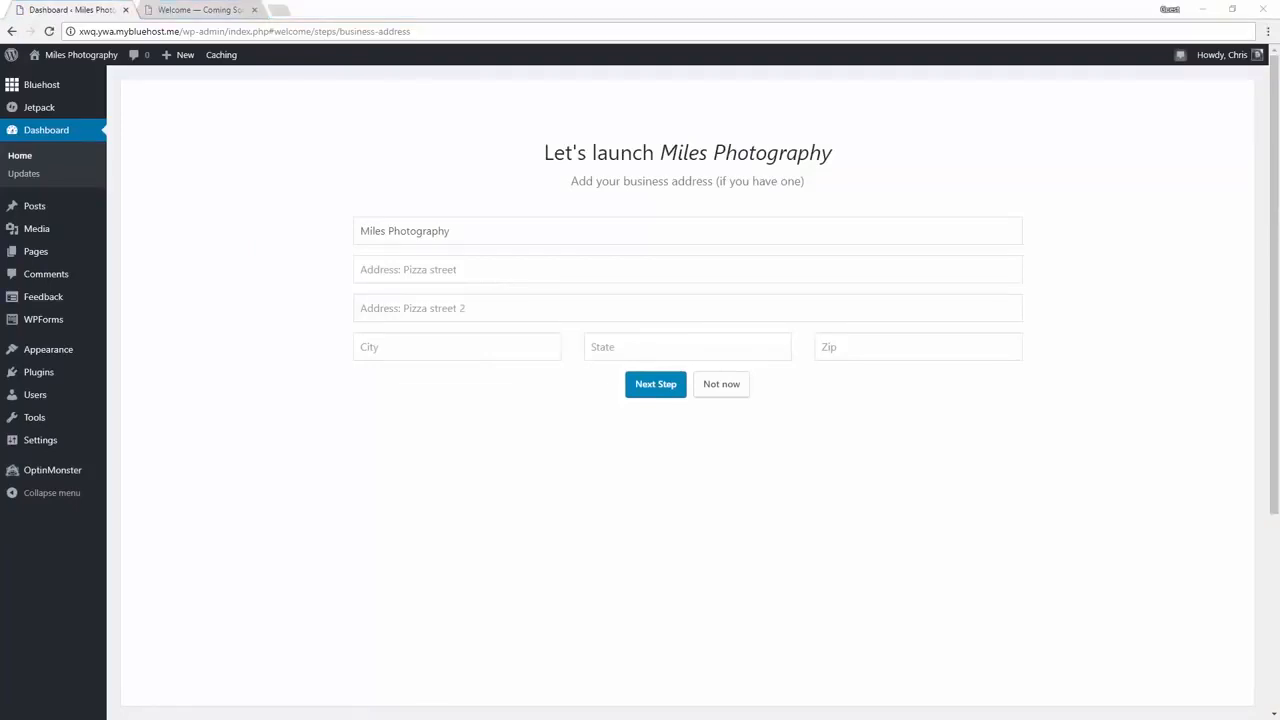
pyautogui.click(500, 272)
pyautogui.write('123 Cherry St.')
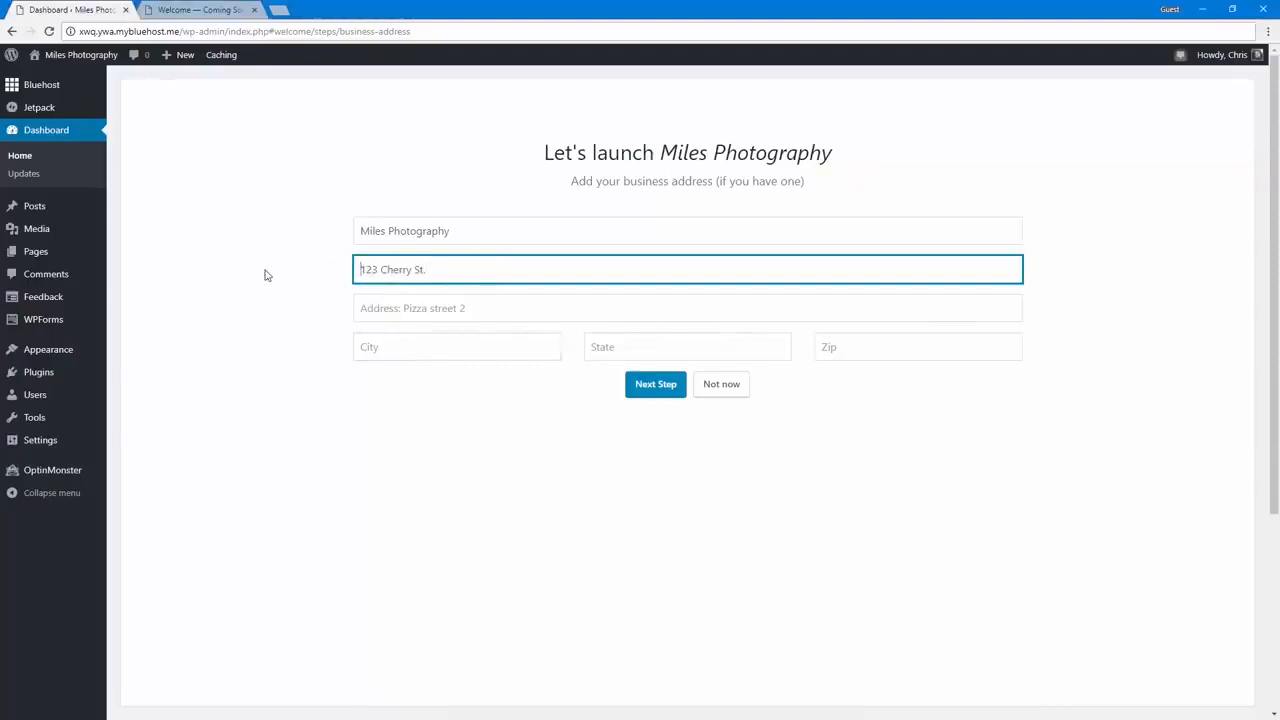
pyautogui.click(383, 341)
pyautogui.write('Provo')
pyautogui.press('Tab')
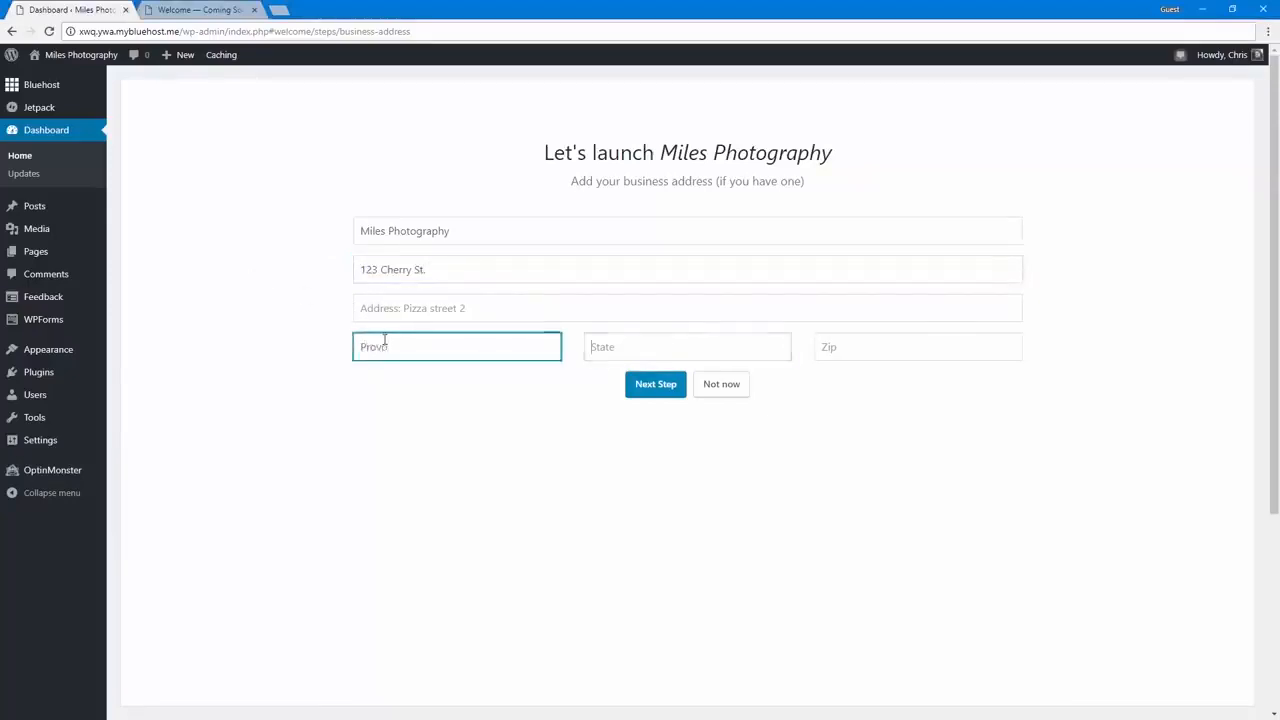
pyautogui.write('UT')
pyautogui.press('Tab')
pyautogui.write('846')
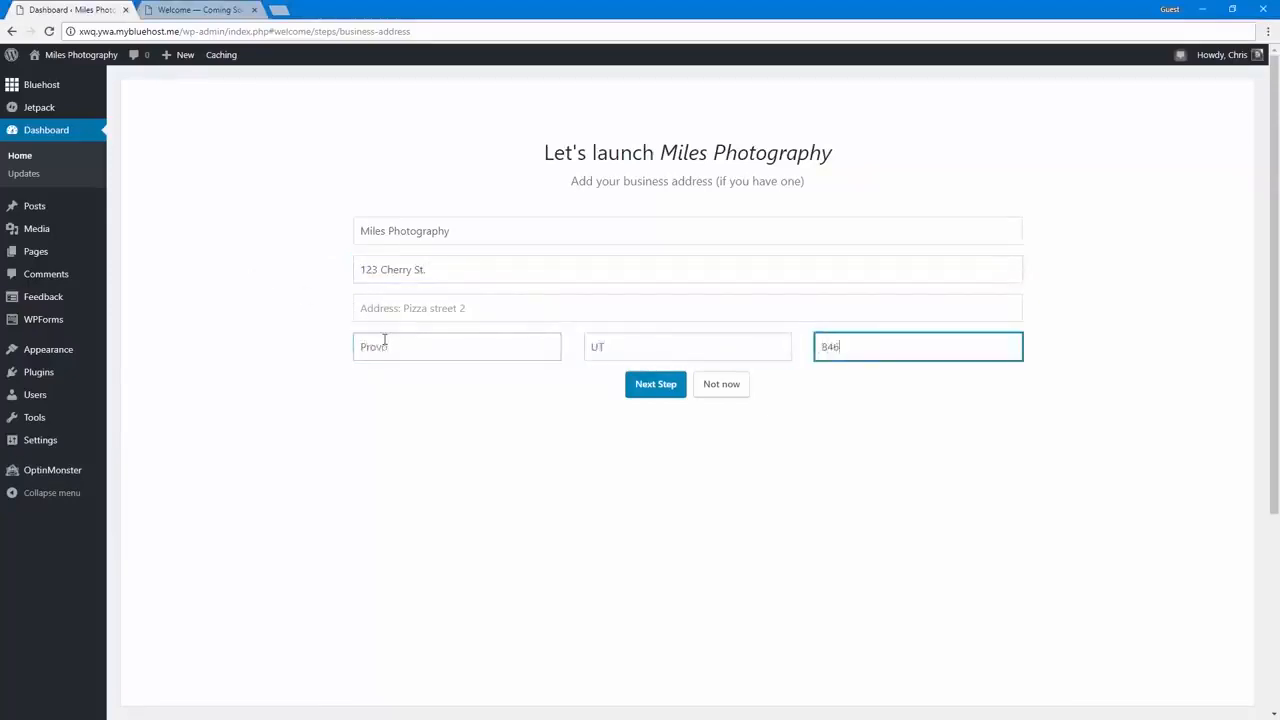
pyautogui.write('04')
pyautogui.click(642, 387)
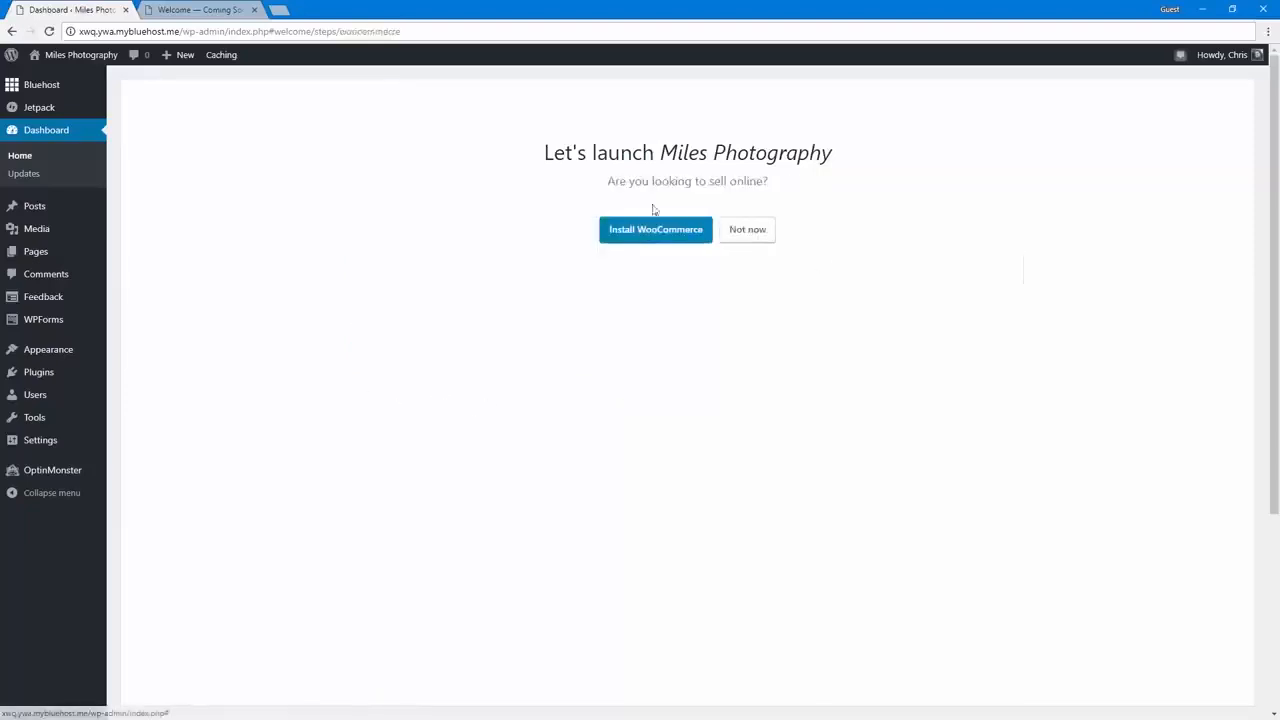
# - Decline installing WooCommerce for selling online and finish the setup questions
pyautogui.moveTo(610, 180); pyautogui.dragTo(795, 174)
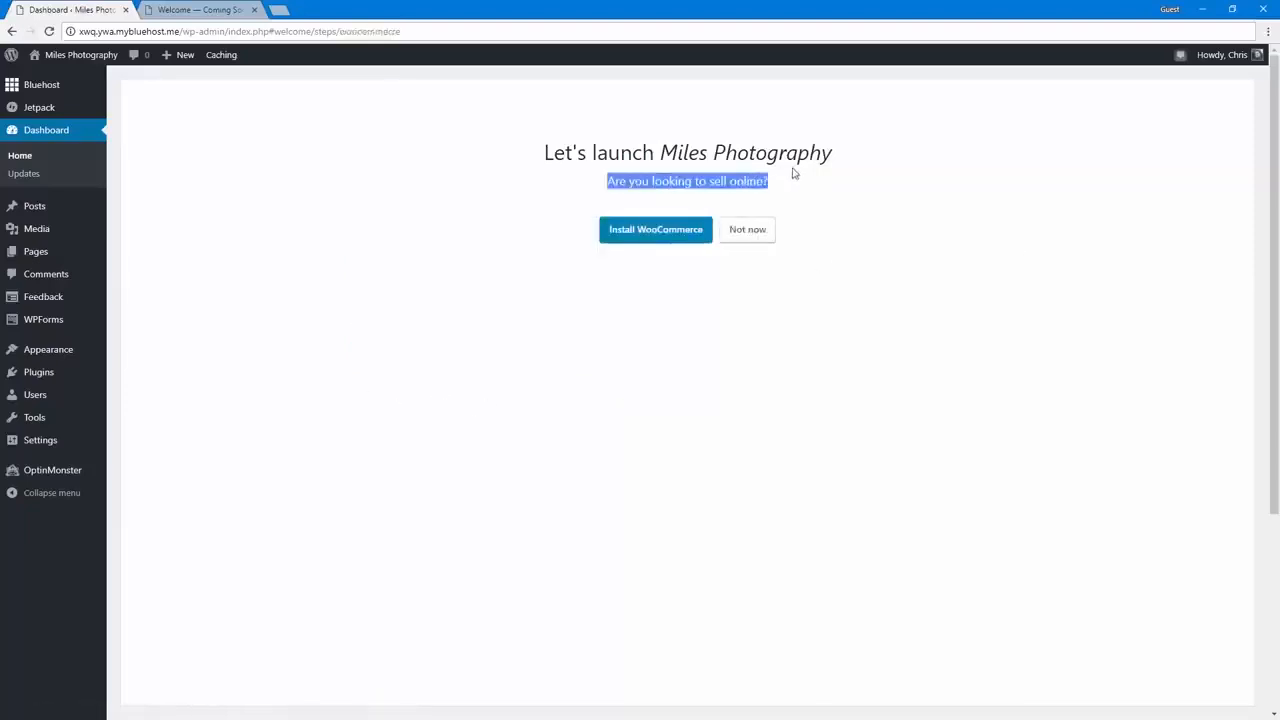
pyautogui.click(779, 173)
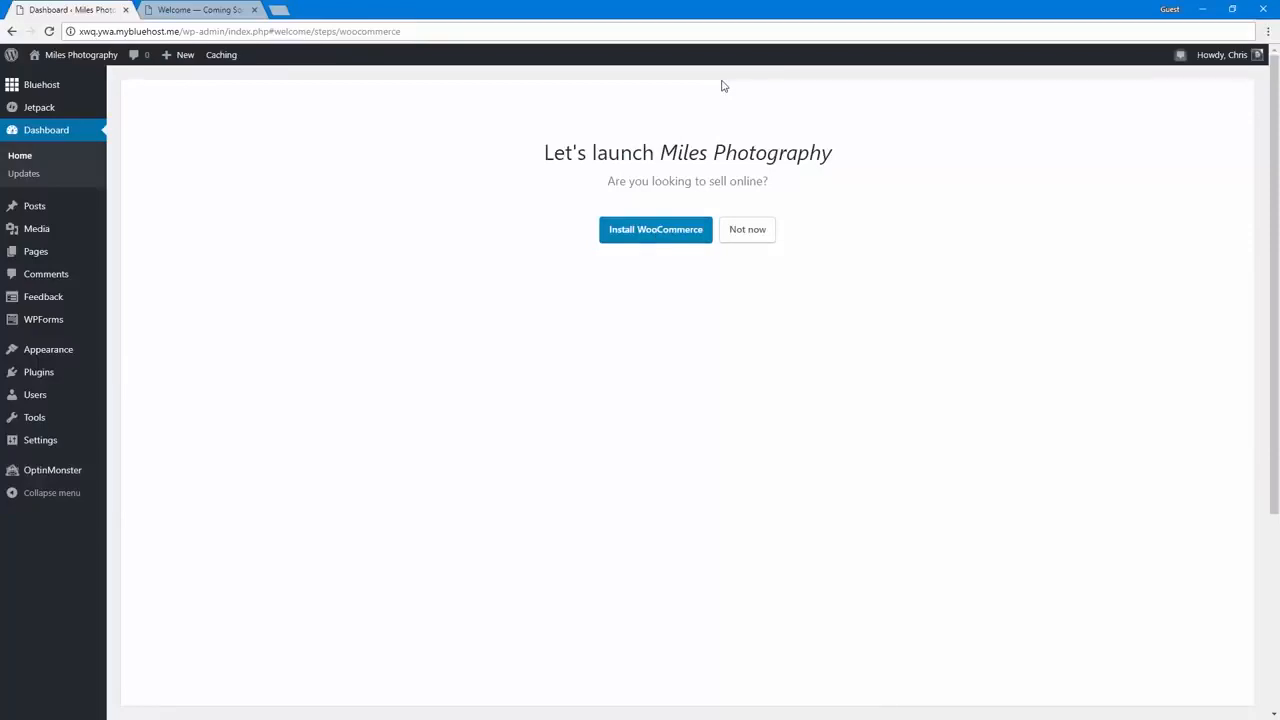
pyautogui.click(729, 240)
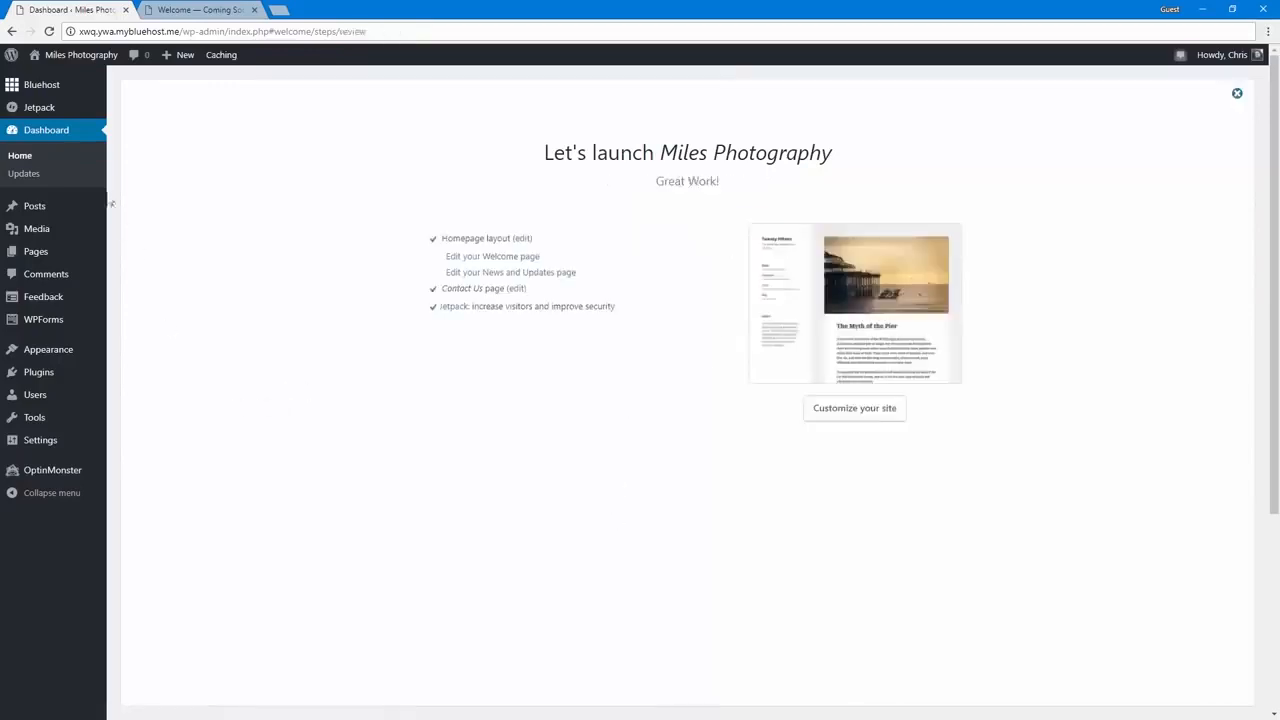
# - View the posts list, and replace the Home page's placeholder text with a photographer introduction inviting event and portrait enquiries, saving the page
pyautogui.moveTo(90, 220)
pyautogui.click(66, 205)
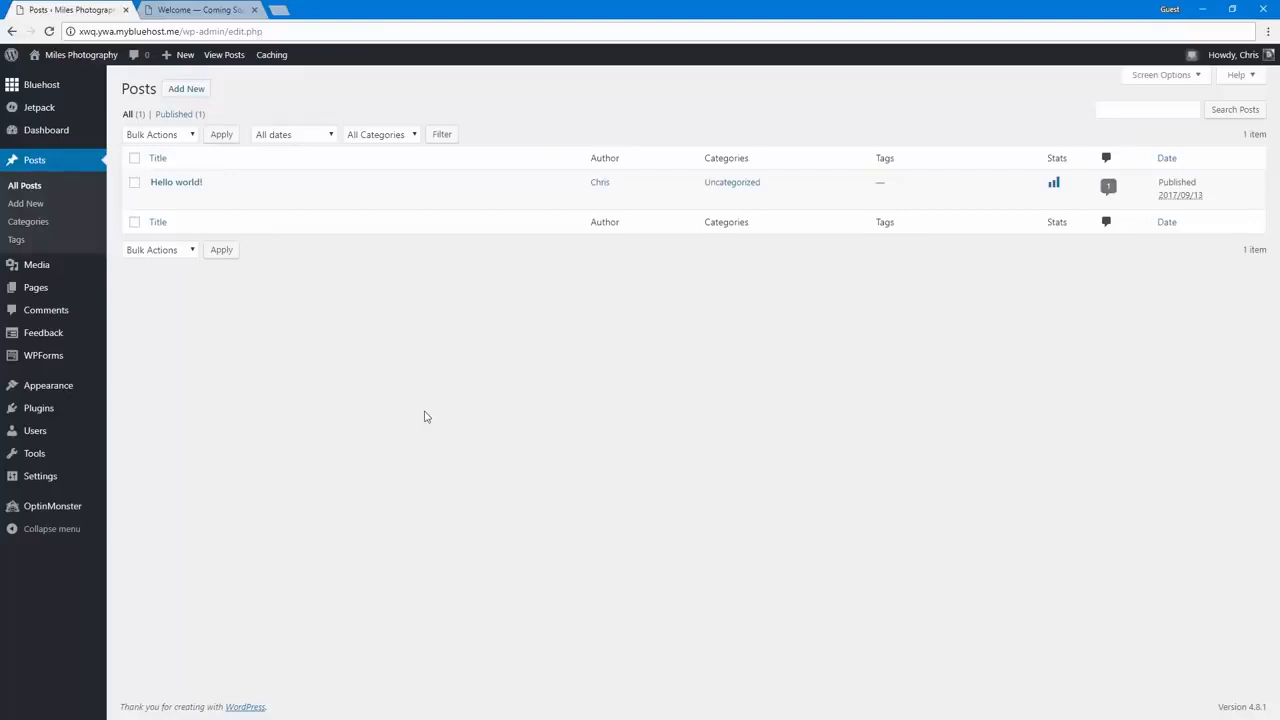
pyautogui.click(55, 303)
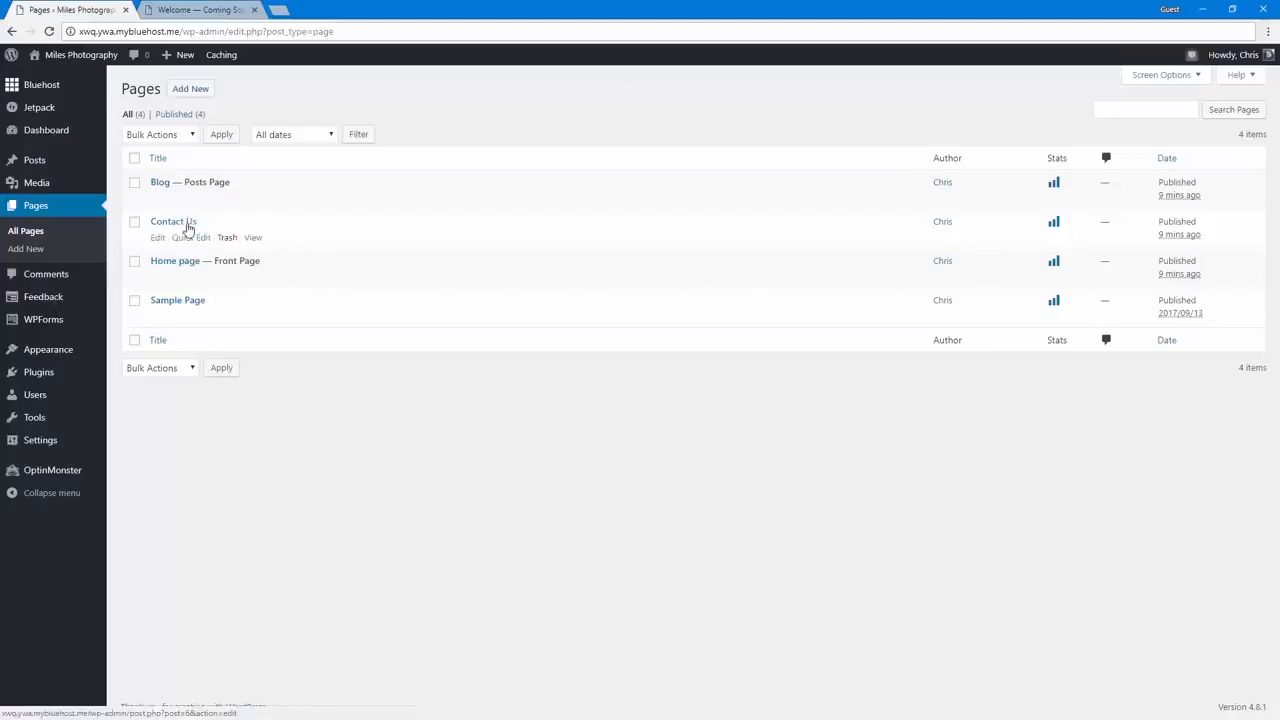
pyautogui.click(170, 272)
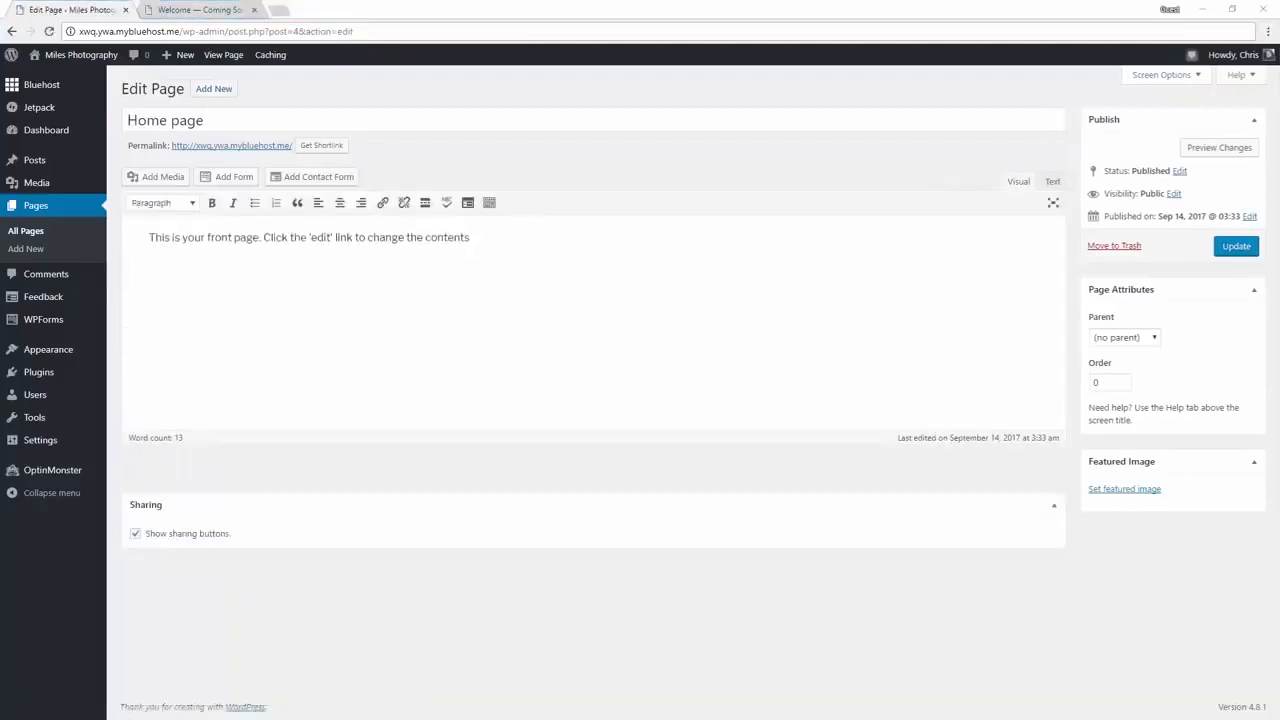
pyautogui.click(313, 308)
pyautogui.hotkey('ctrl', 'a')
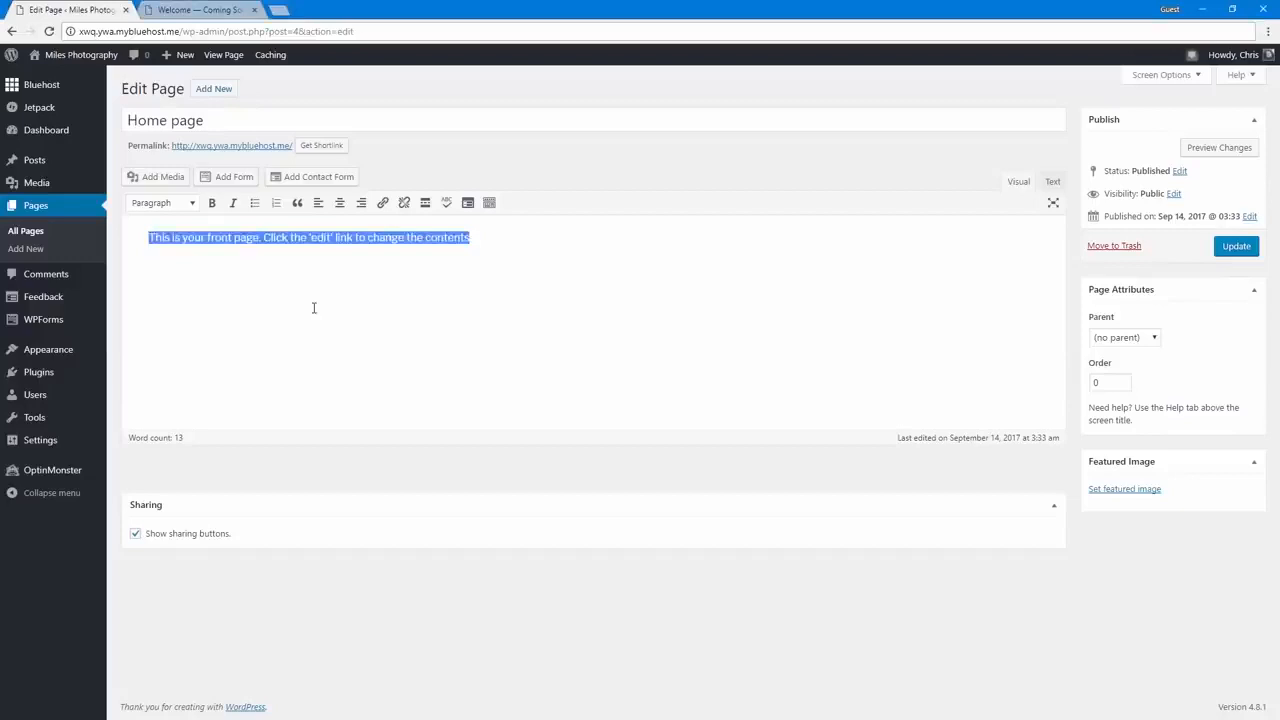
pyautogui.write("Hi, I'm Chris. Sometimes I take photos, and this website shows them off. :) If you'd like me to take photos at your event or get a portrait taken, let's get in touch.")
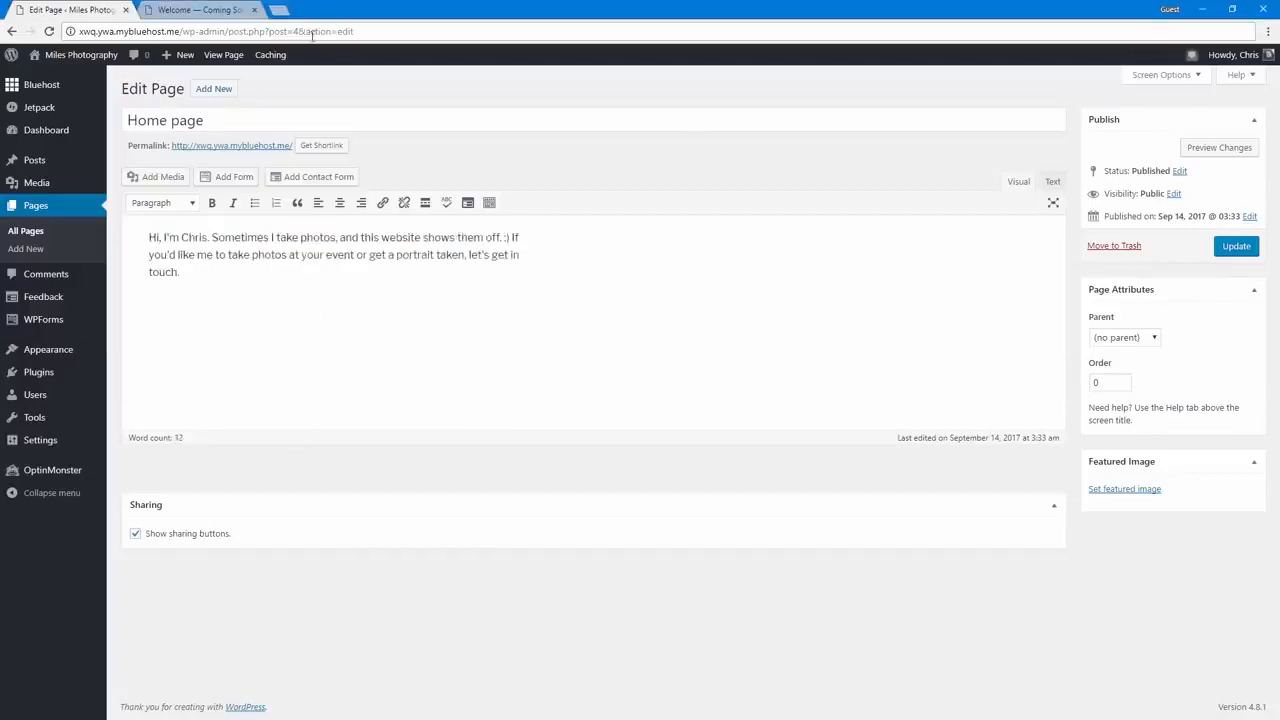
pyautogui.click(1237, 247)
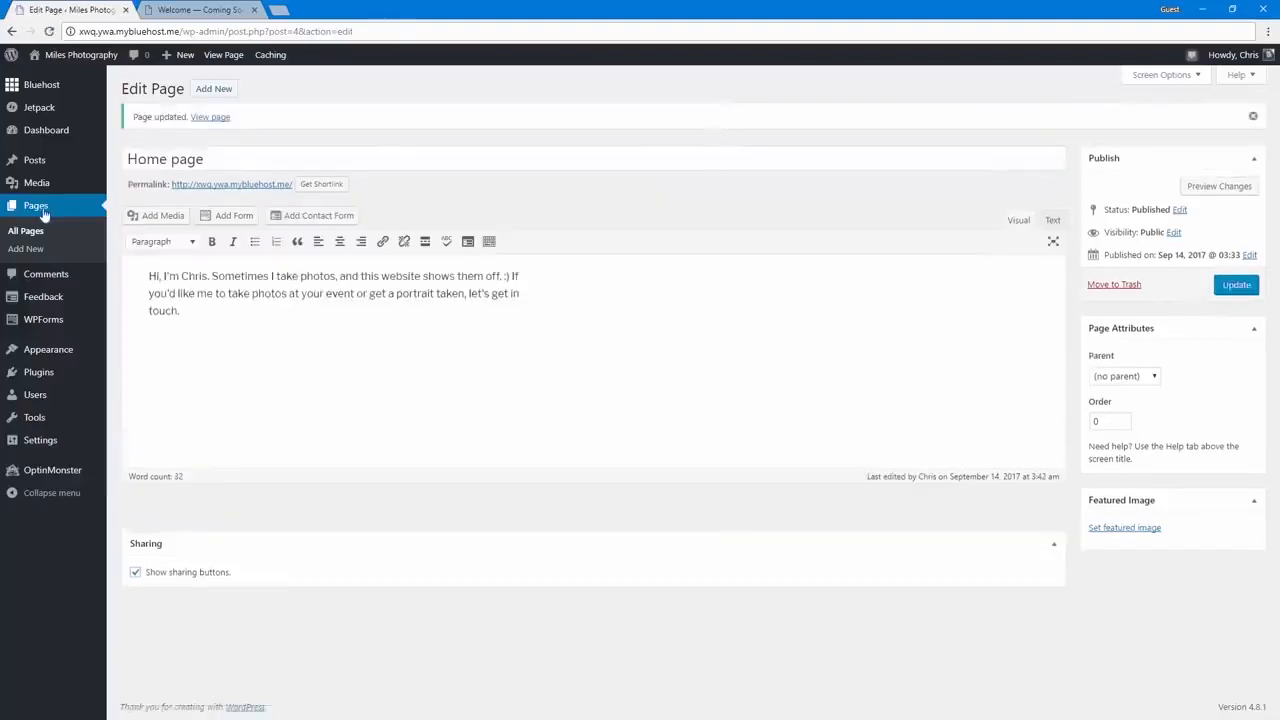
# - Open the Contact Us page for editing and change its title to "Contact Me"
pyautogui.click(44, 214)
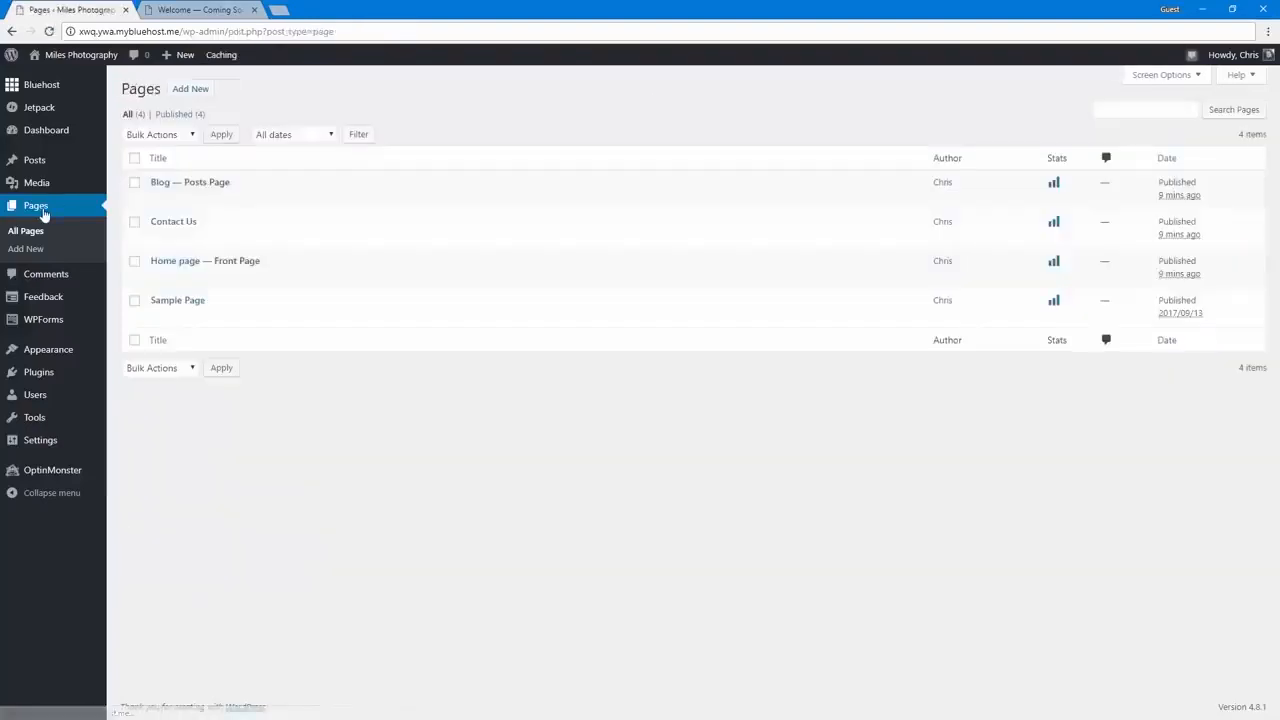
pyautogui.click(178, 226)
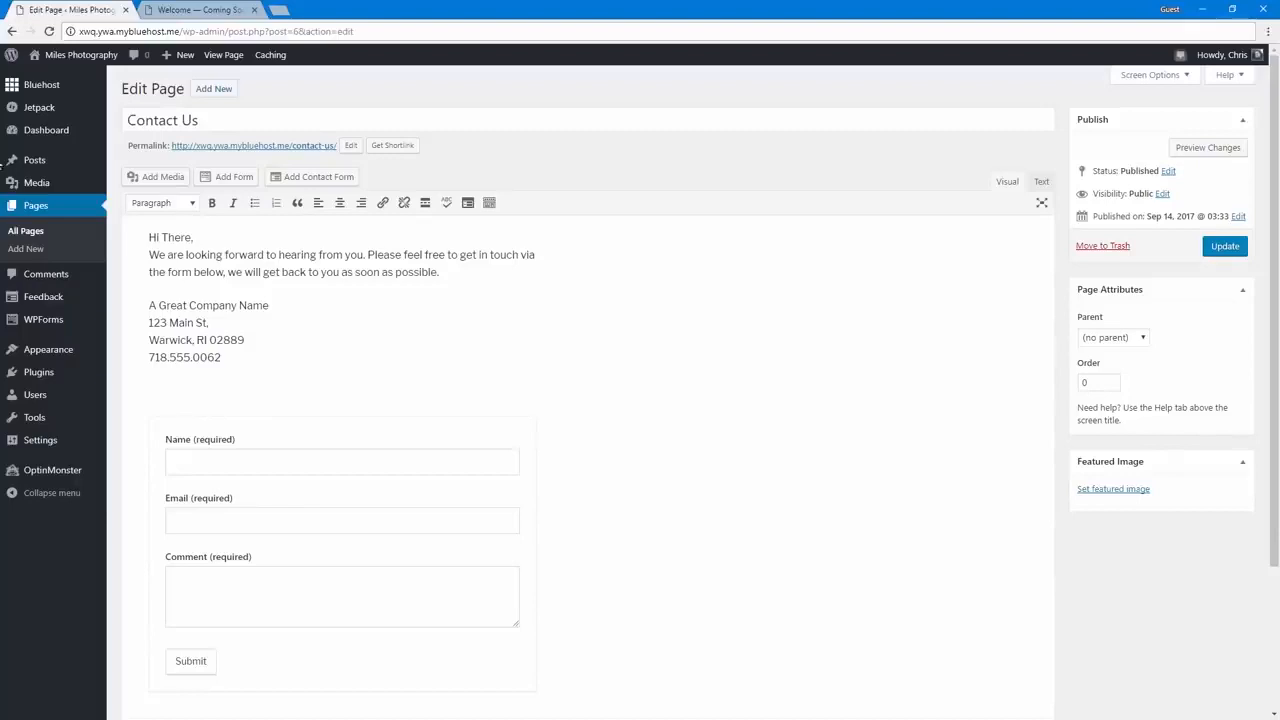
pyautogui.moveTo(183, 121); pyautogui.dragTo(229, 126)
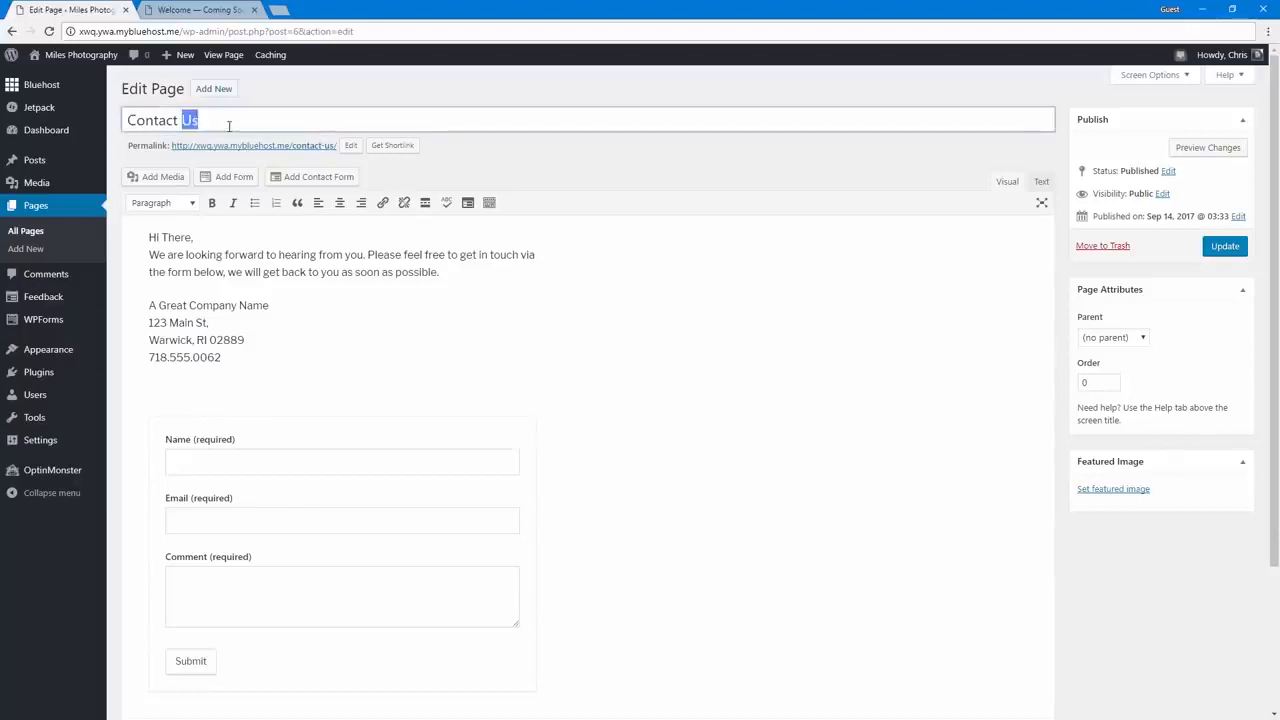
pyautogui.write('Me')
pyautogui.click(465, 177)
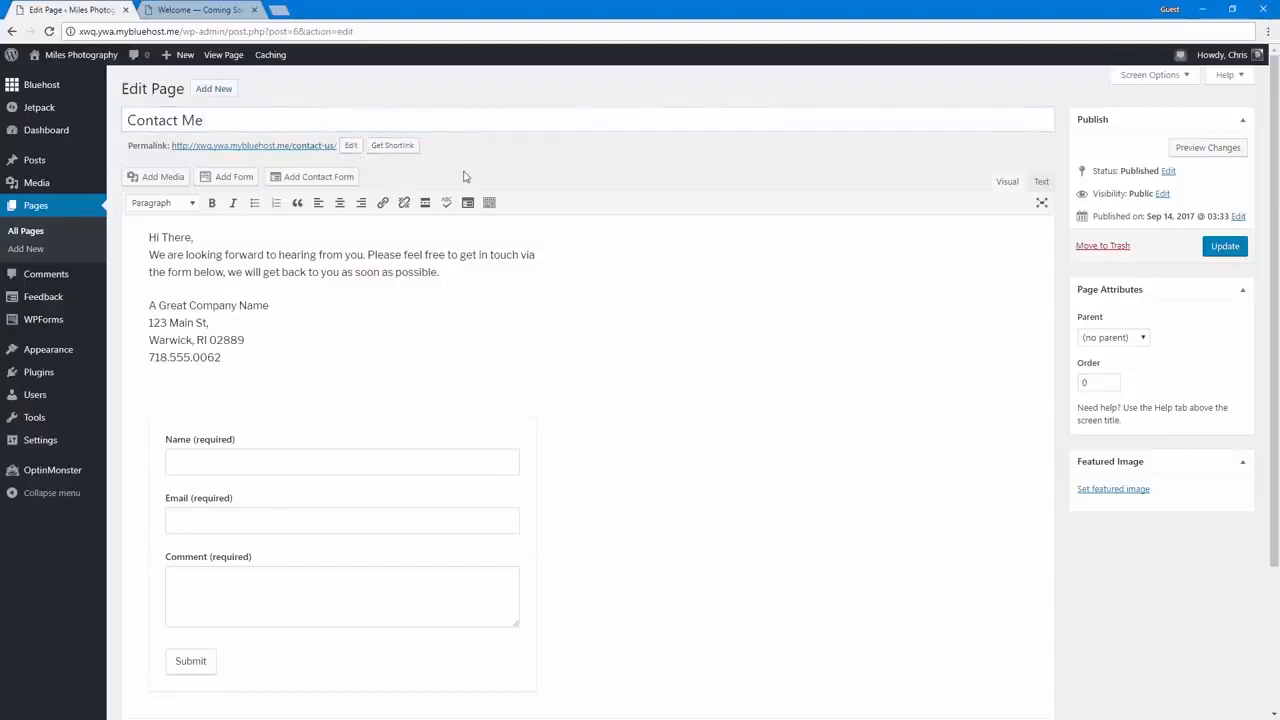
# - Shorten the contact page's permalink slug to "contact"
pyautogui.click(350, 147)
pyautogui.press('BackSpace')
pyautogui.press('BackSpace')
pyautogui.press('BackSpace')
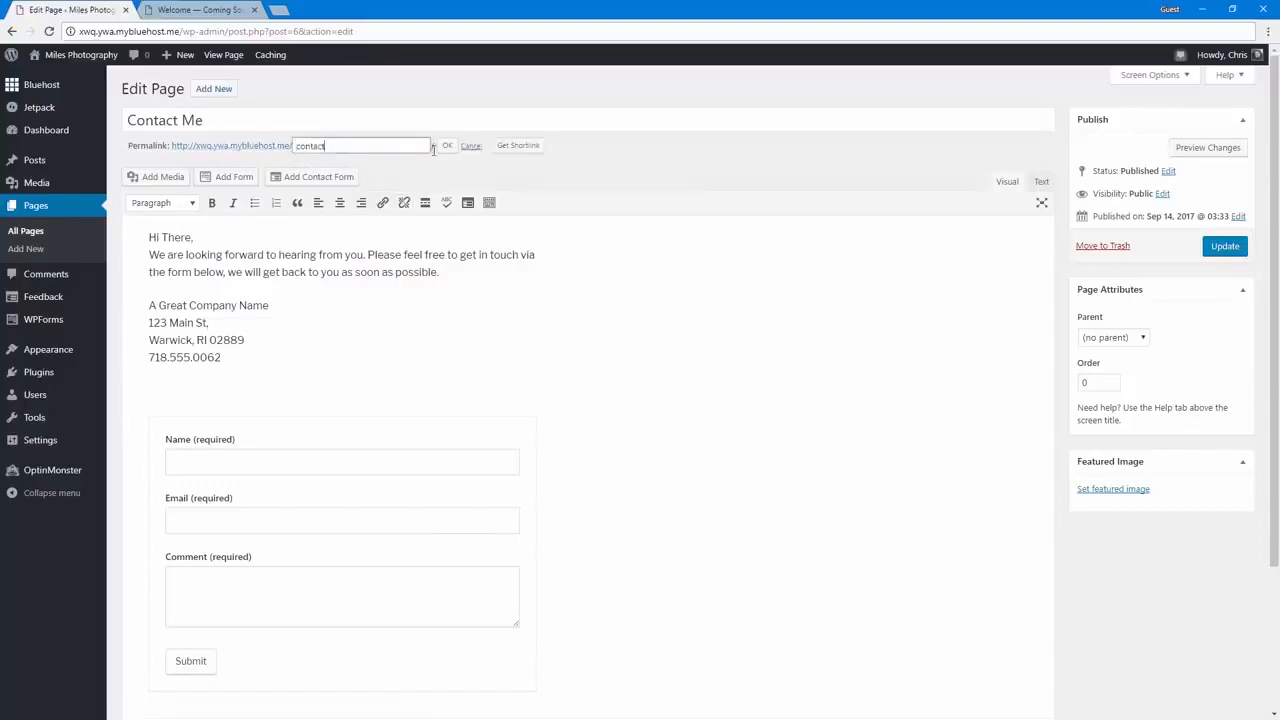
pyautogui.click(447, 147)
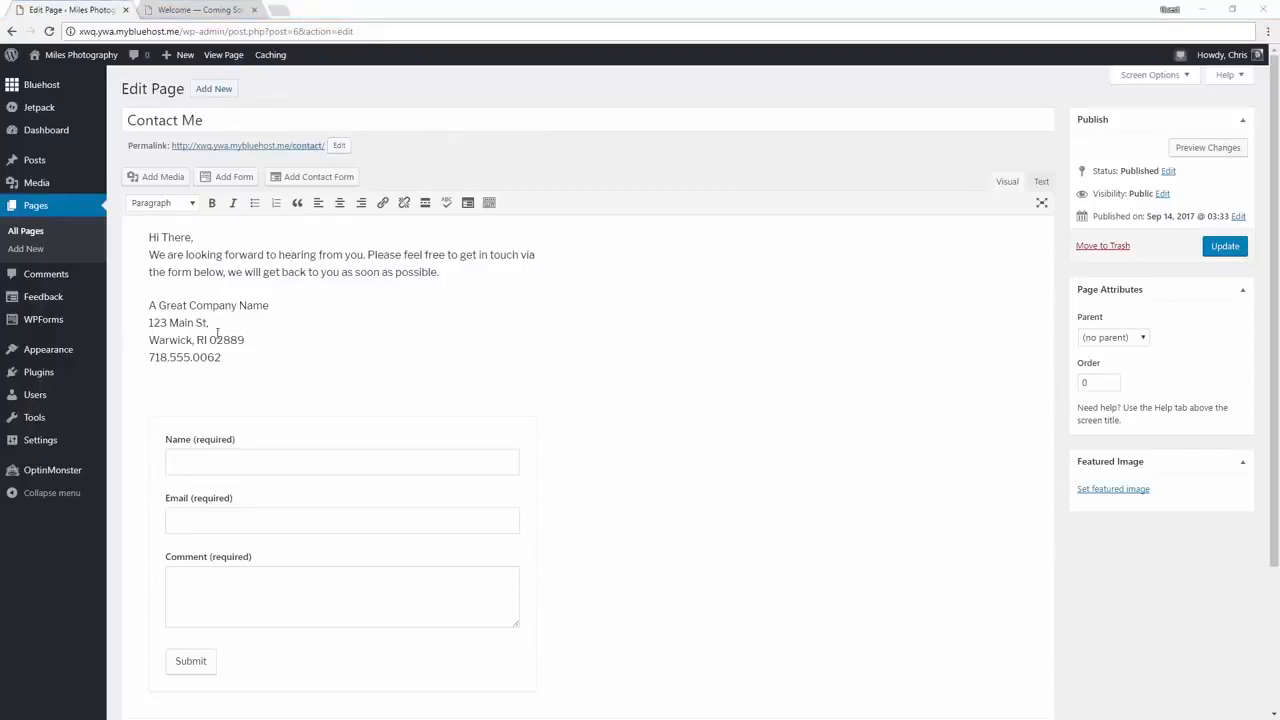
# - Replace the placeholder greeting and address above the contact form with the Miles Photo invitation and office address, remove the extra blank line, and update the page
pyautogui.moveTo(232, 360); pyautogui.dragTo(125, 233)
pyautogui.hotkey('ctrl', 'v')
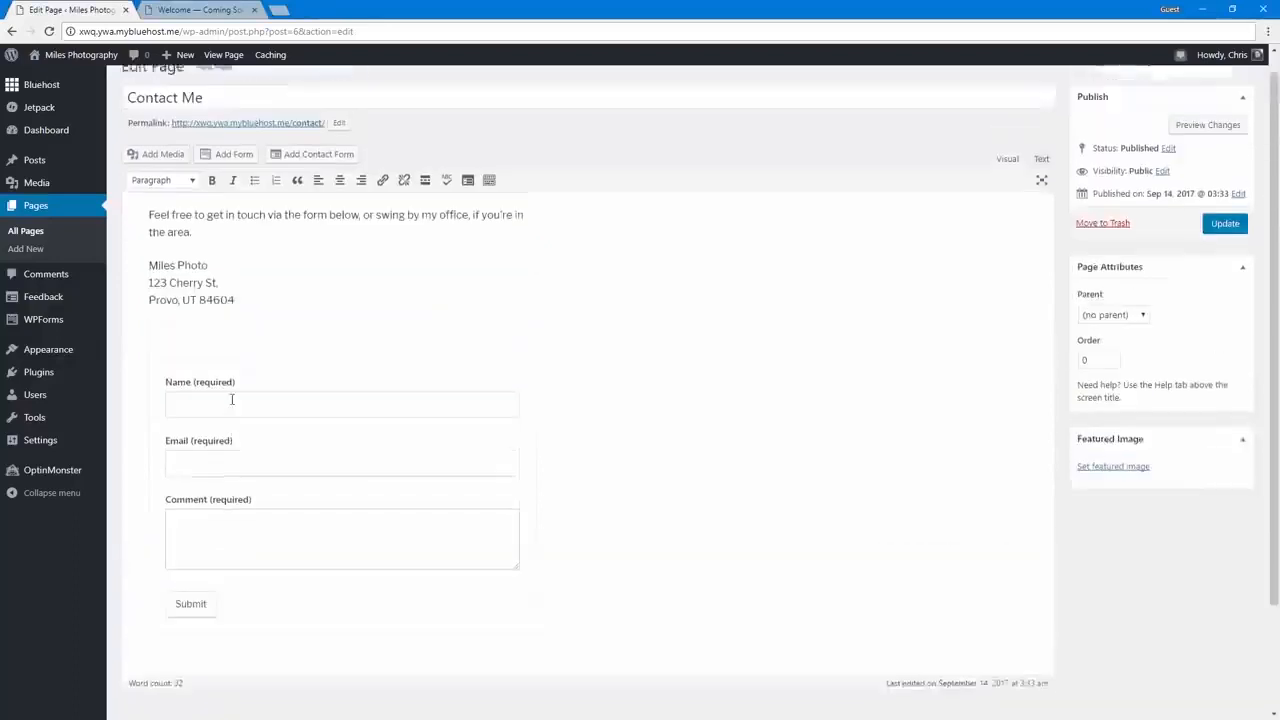
pyautogui.press('BackSpace')
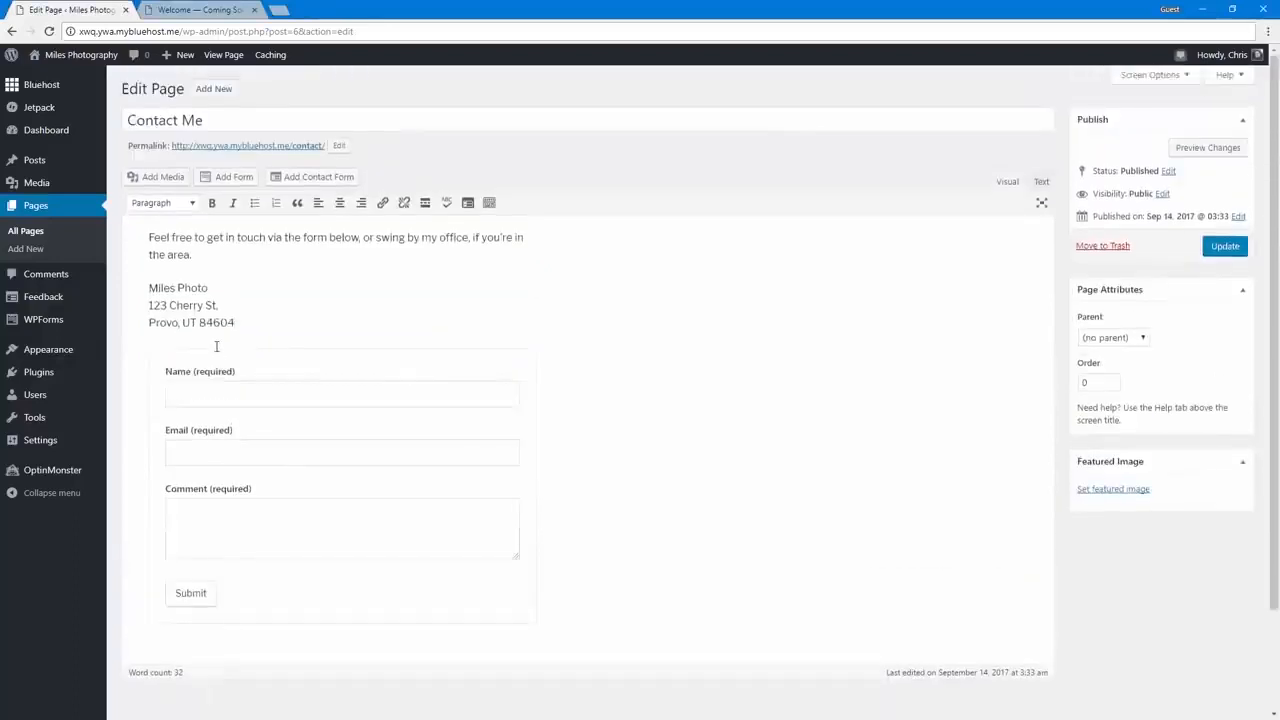
pyautogui.click(1225, 246)
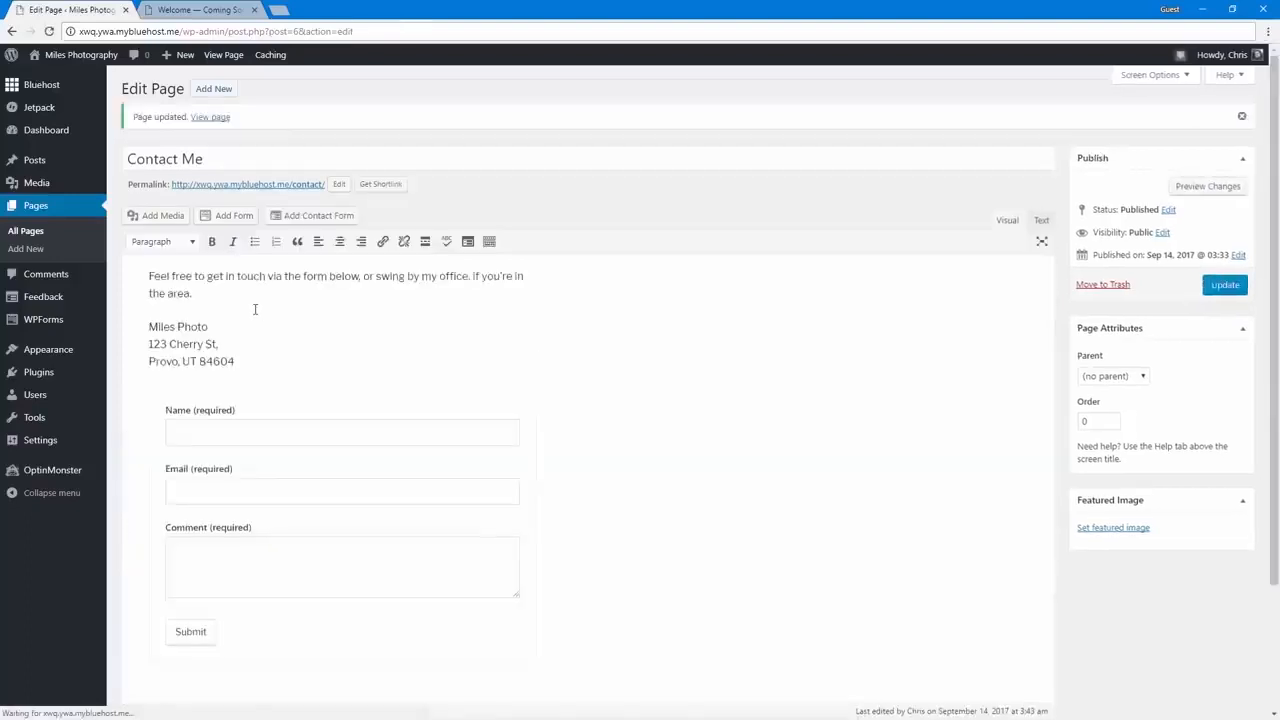
# - Visit the site's front page and examine the header image and the new introduction text
pyautogui.moveTo(69, 58)
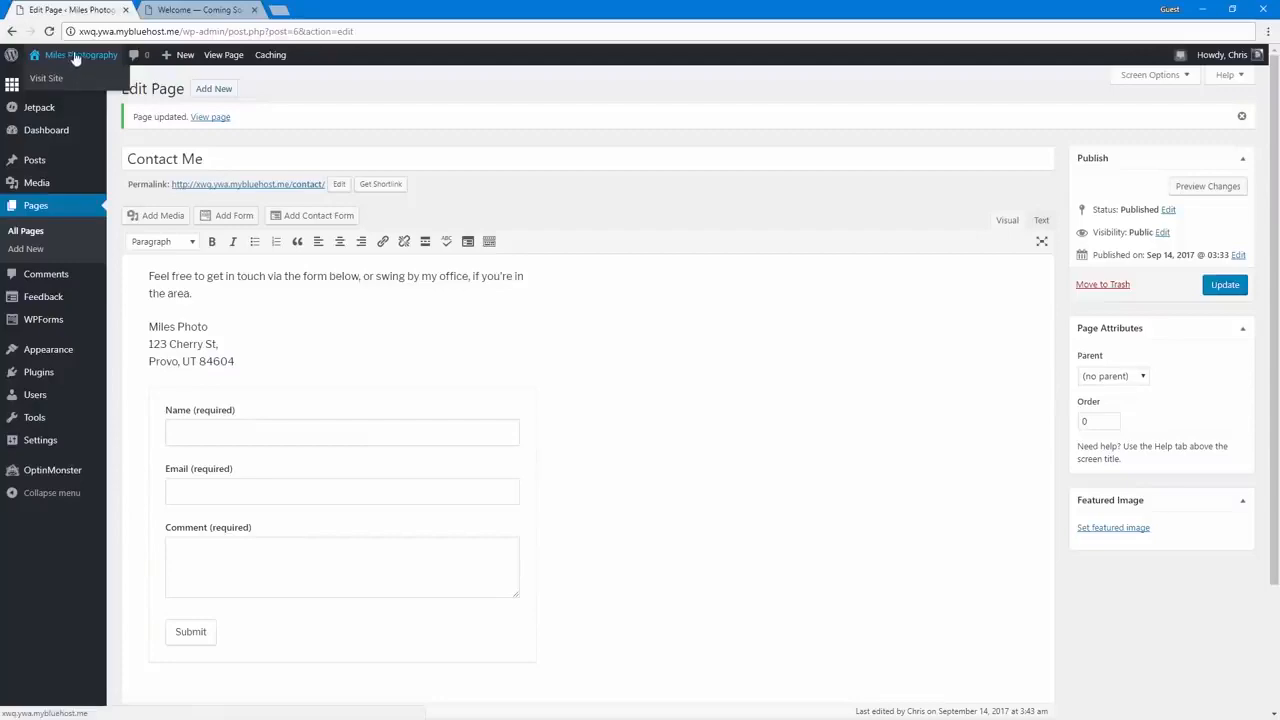
pyautogui.click(75, 58)
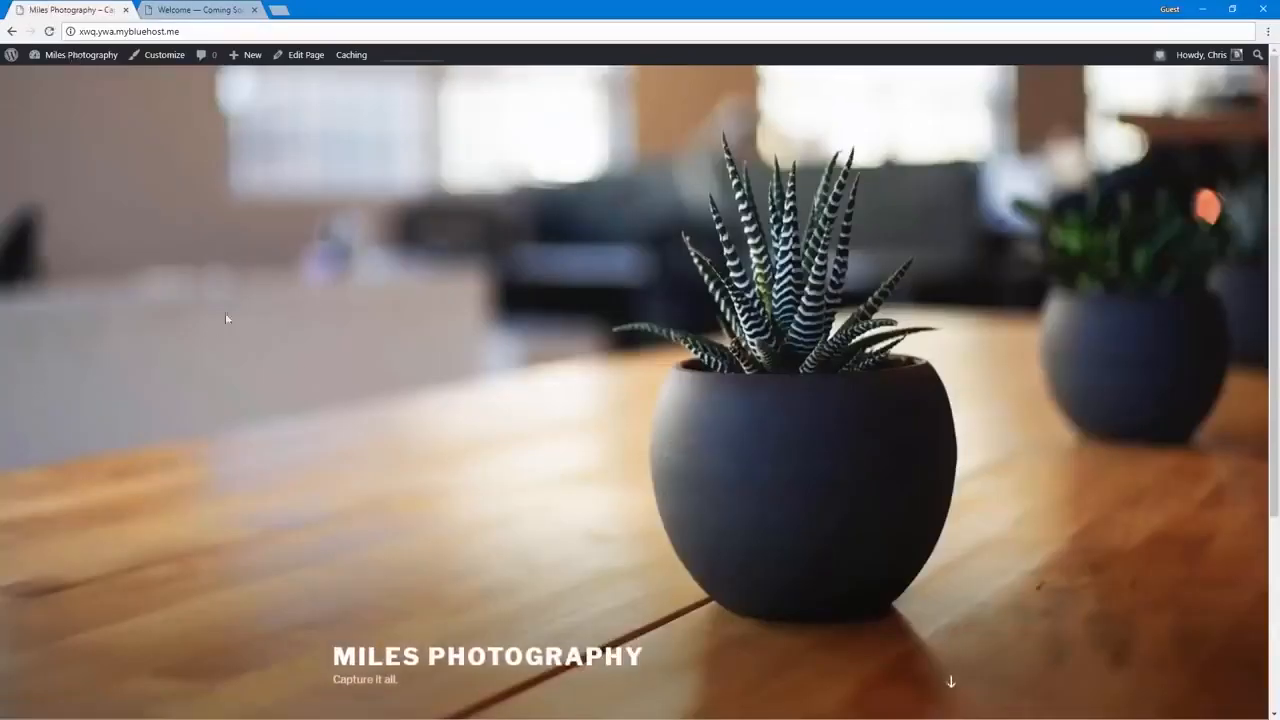
pyautogui.scroll(-3, 326, 406)
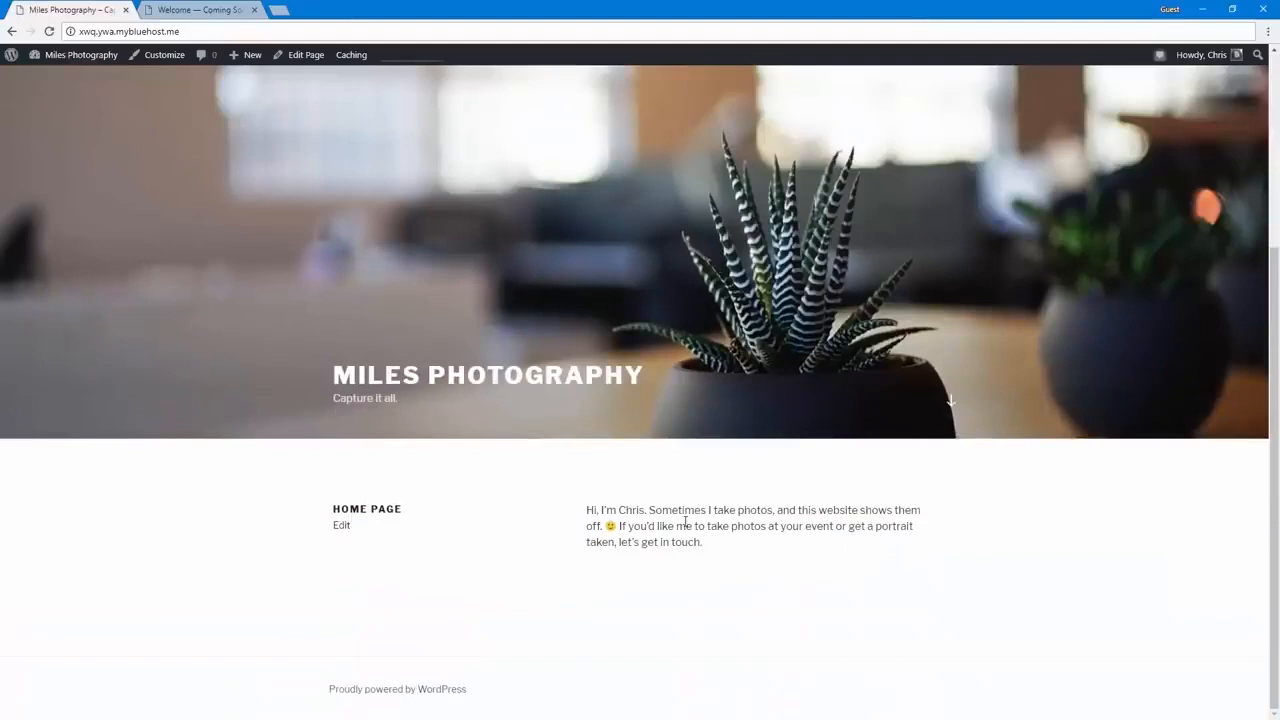
pyautogui.scroll(3, 686, 522)
pyautogui.scroll(-3, 694, 451)
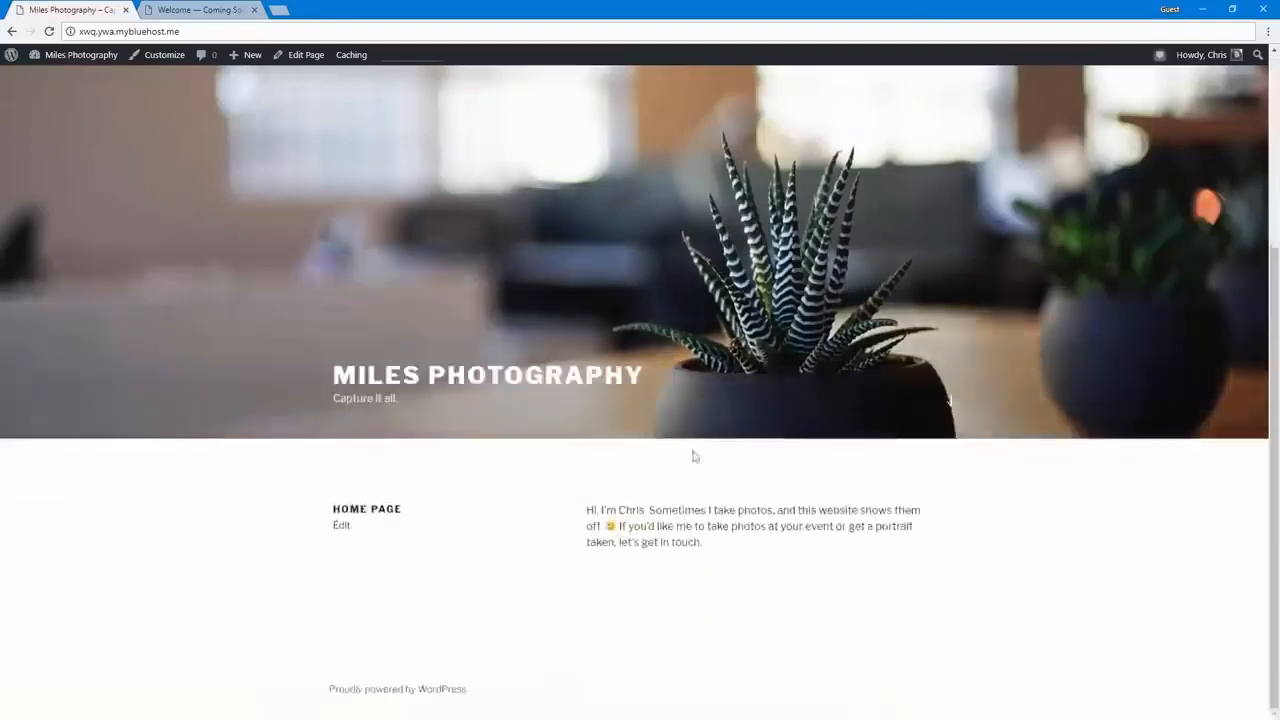
pyautogui.scroll(2, 603, 420)
pyautogui.scroll(1, 589, 521)
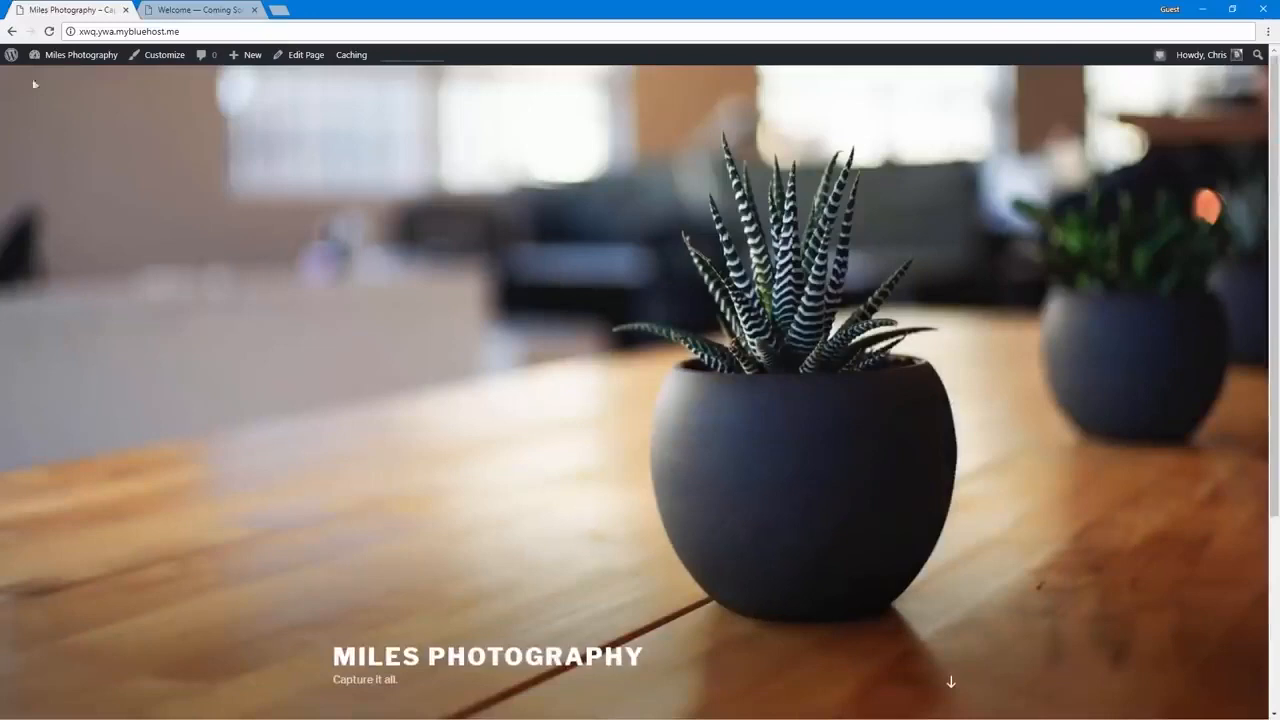
# - Return to the site admin and examine the installed themes, including the options for Twenty Fifteen and Twenty Sixteen
pyautogui.click(94, 62)
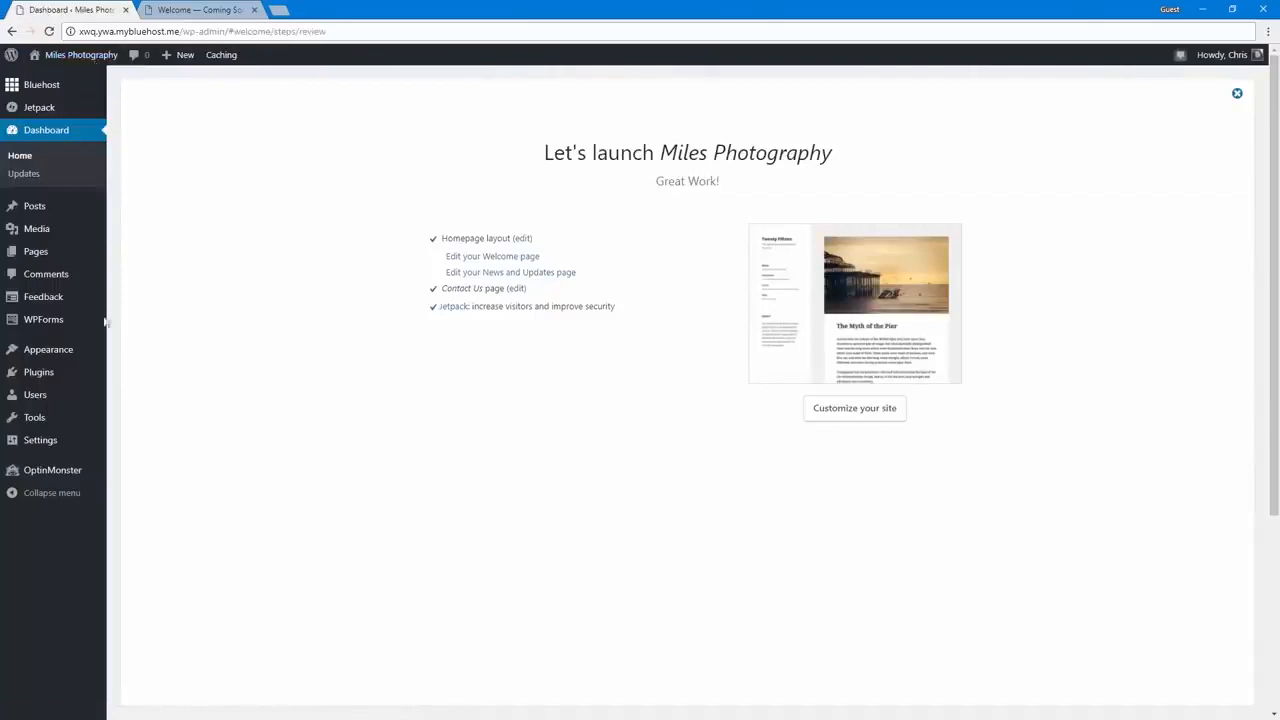
pyautogui.click(58, 355)
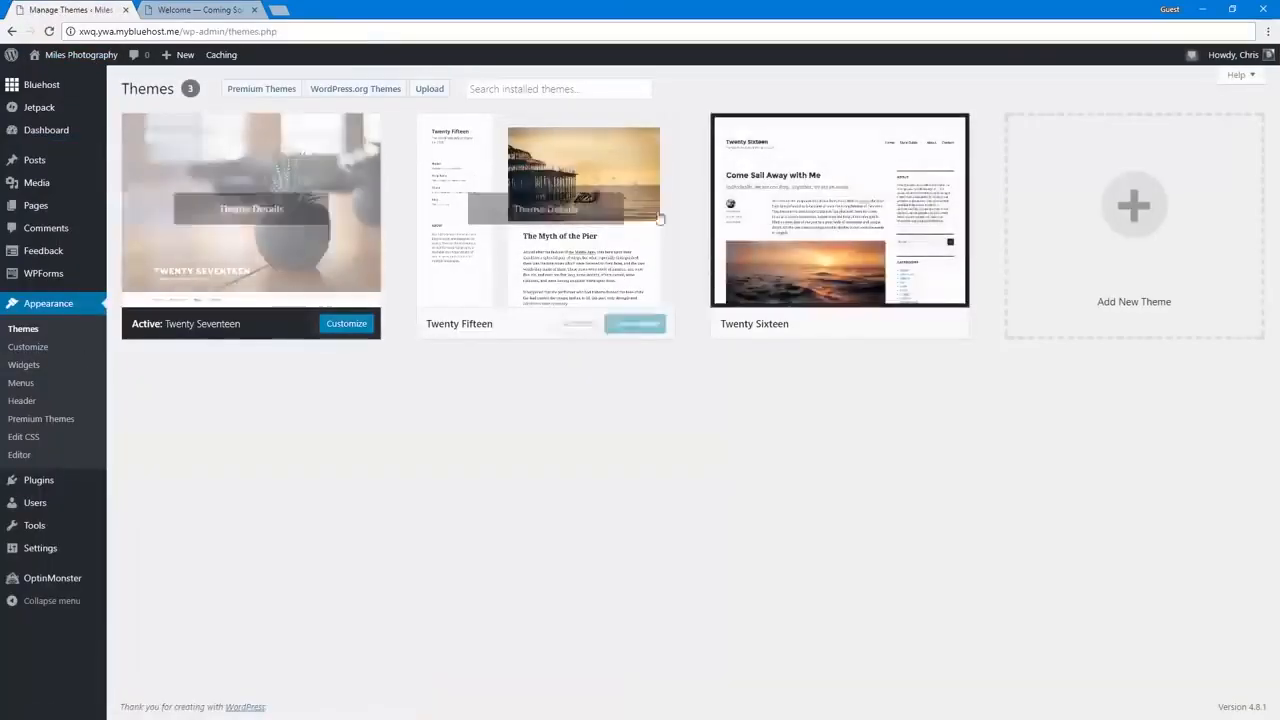
pyautogui.moveTo(602, 254)
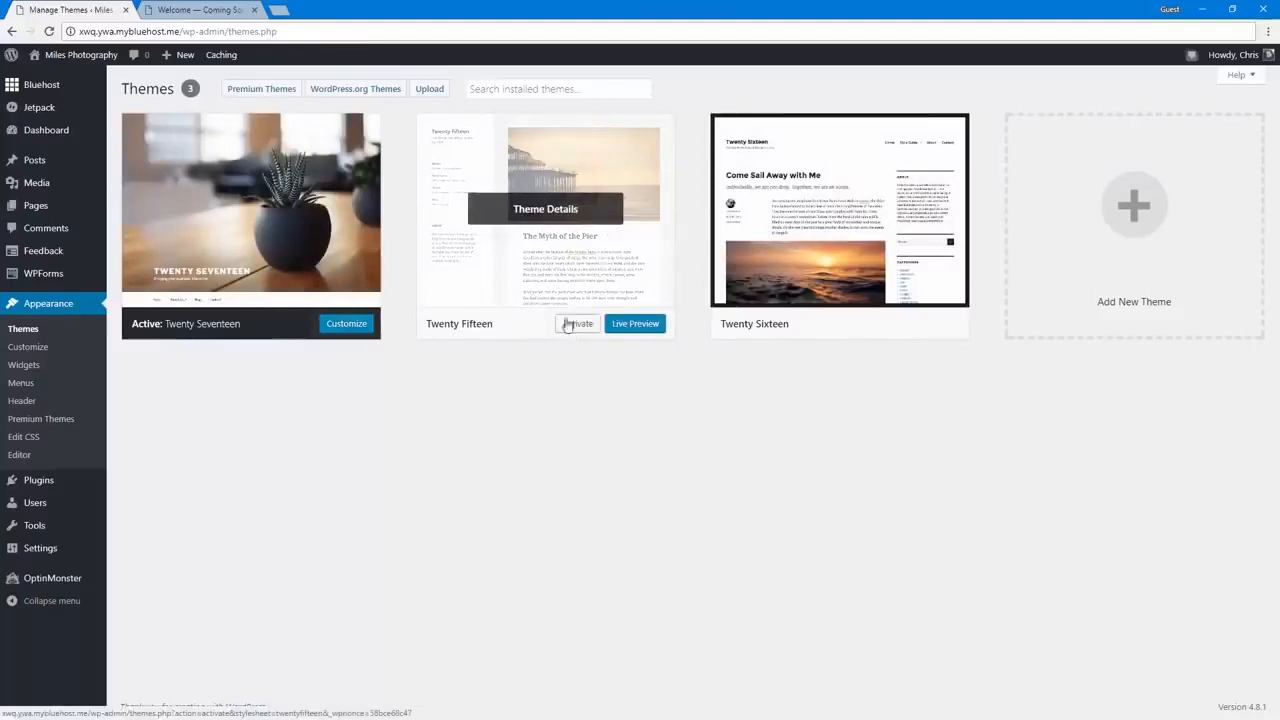
pyautogui.moveTo(816, 204)
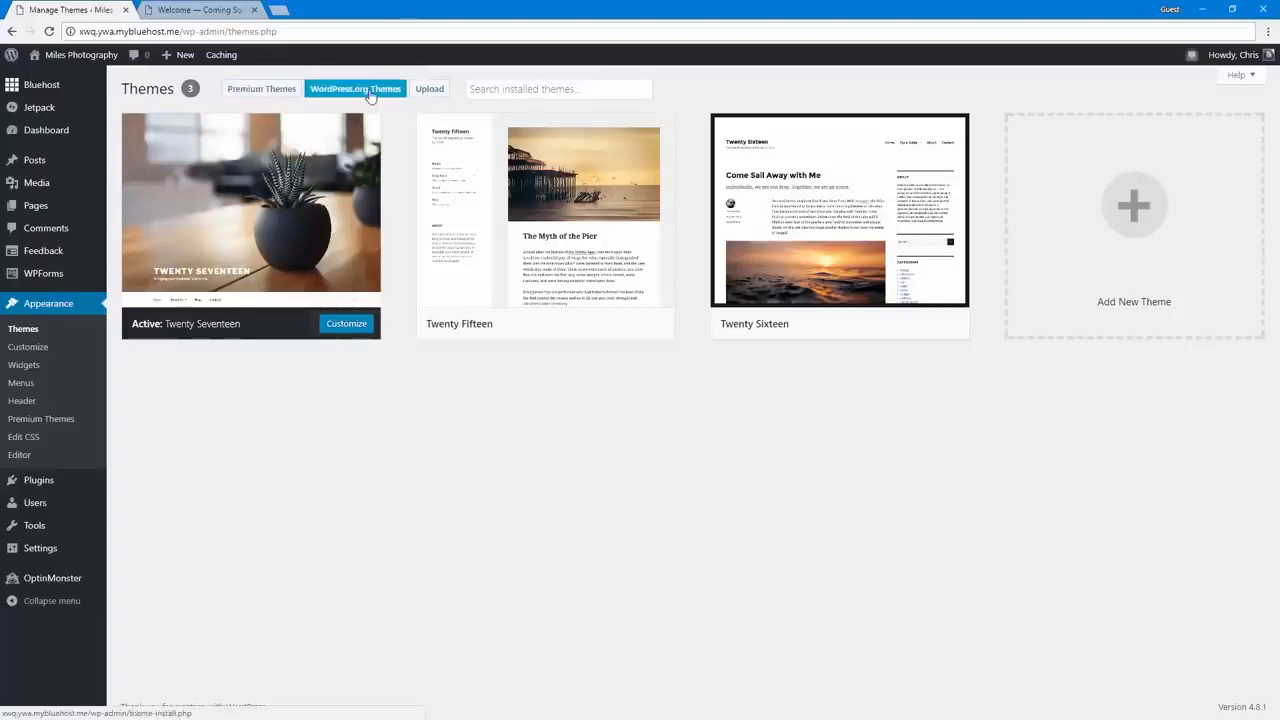
# - Browse the premium WordPress themes and their prices in the Bluehost marketplace, and return to the installed themes
pyautogui.click(264, 90)
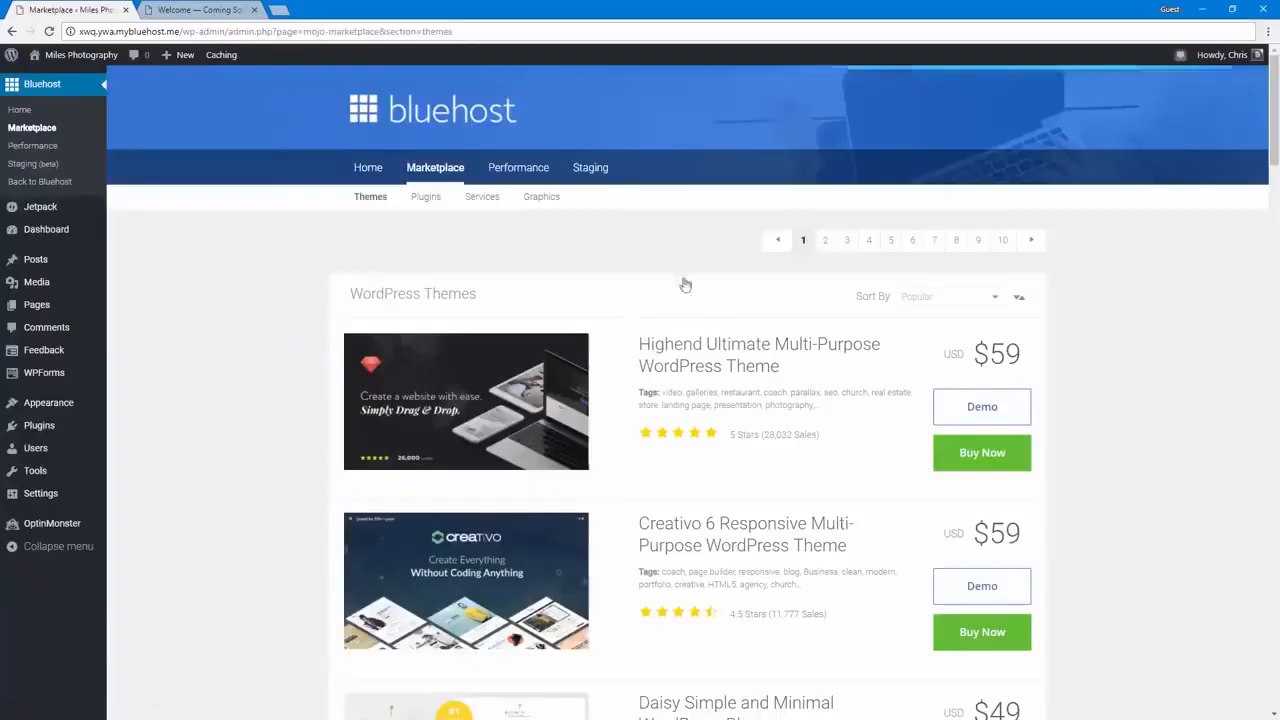
pyautogui.scroll(-10, 306, 491)
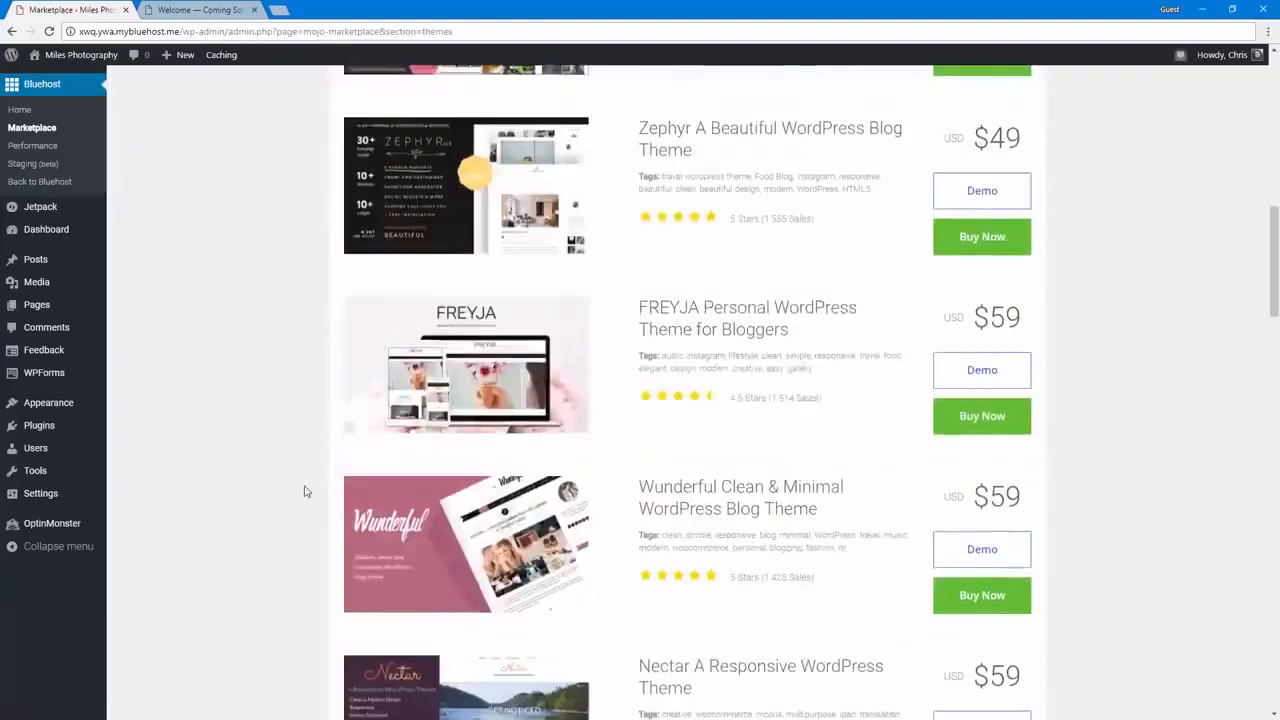
pyautogui.scroll(-20, 306, 491)
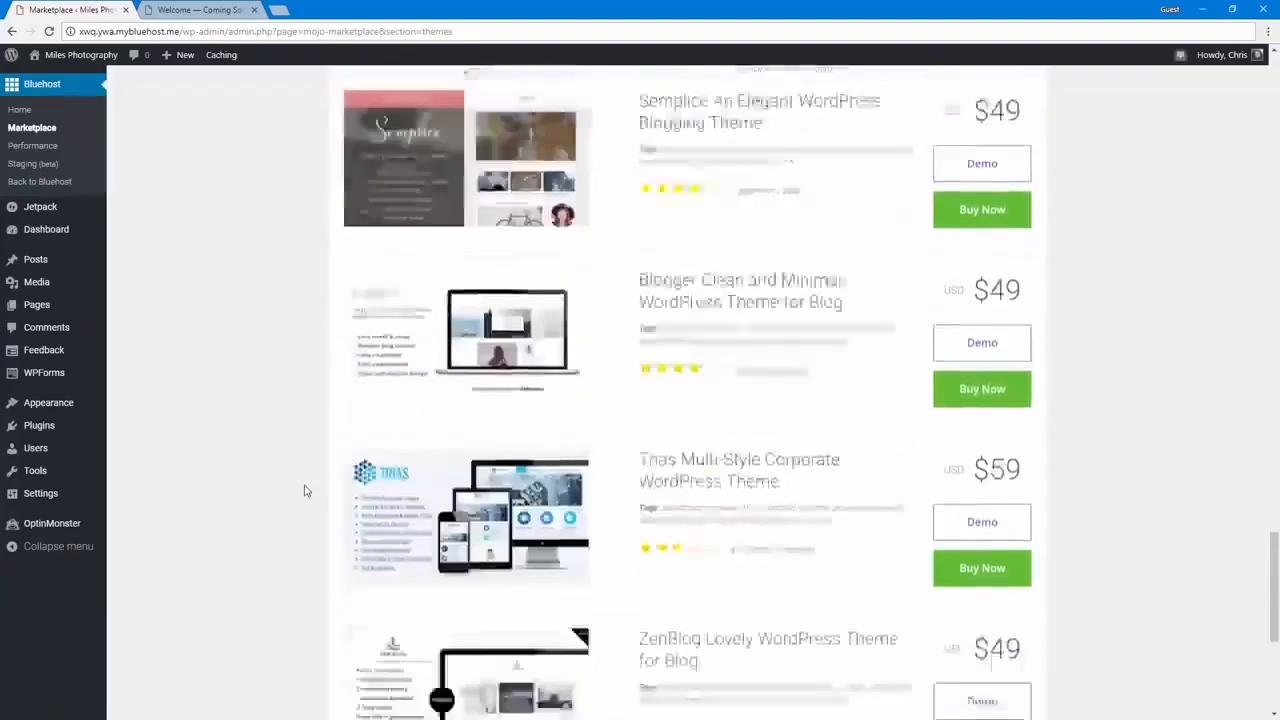
pyautogui.scroll(20, 306, 491)
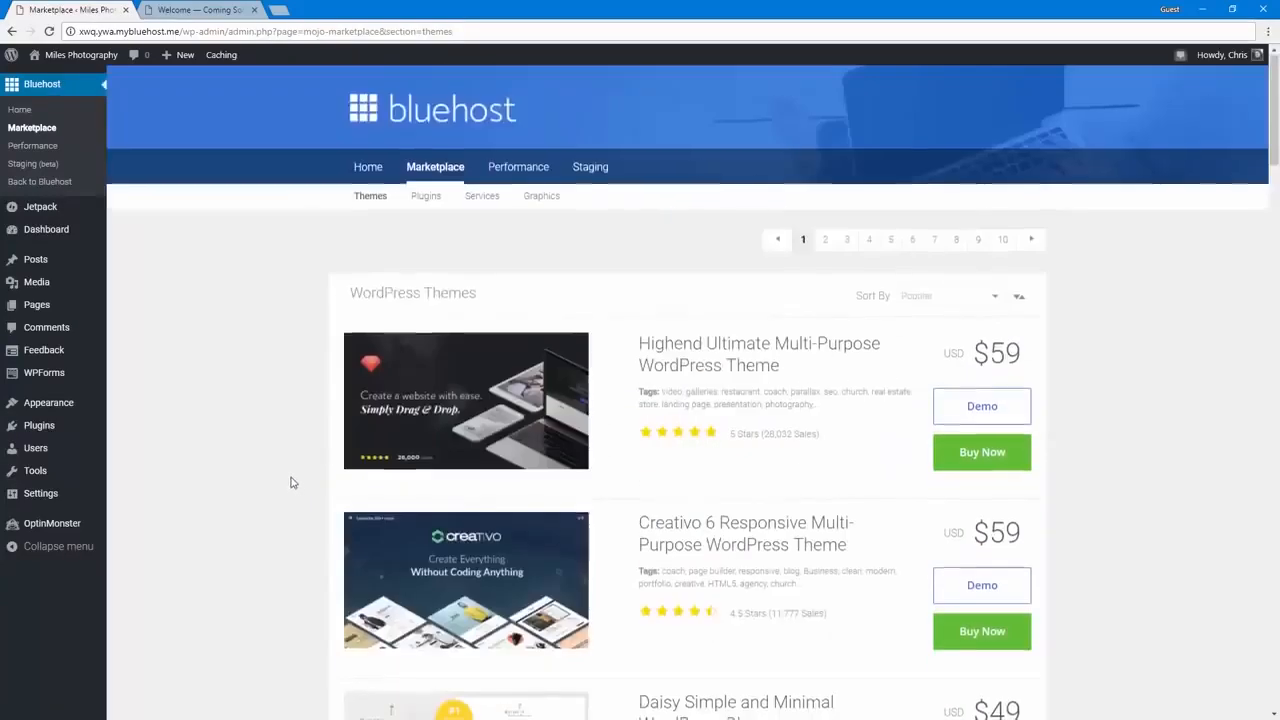
pyautogui.scroll(-15, 291, 483)
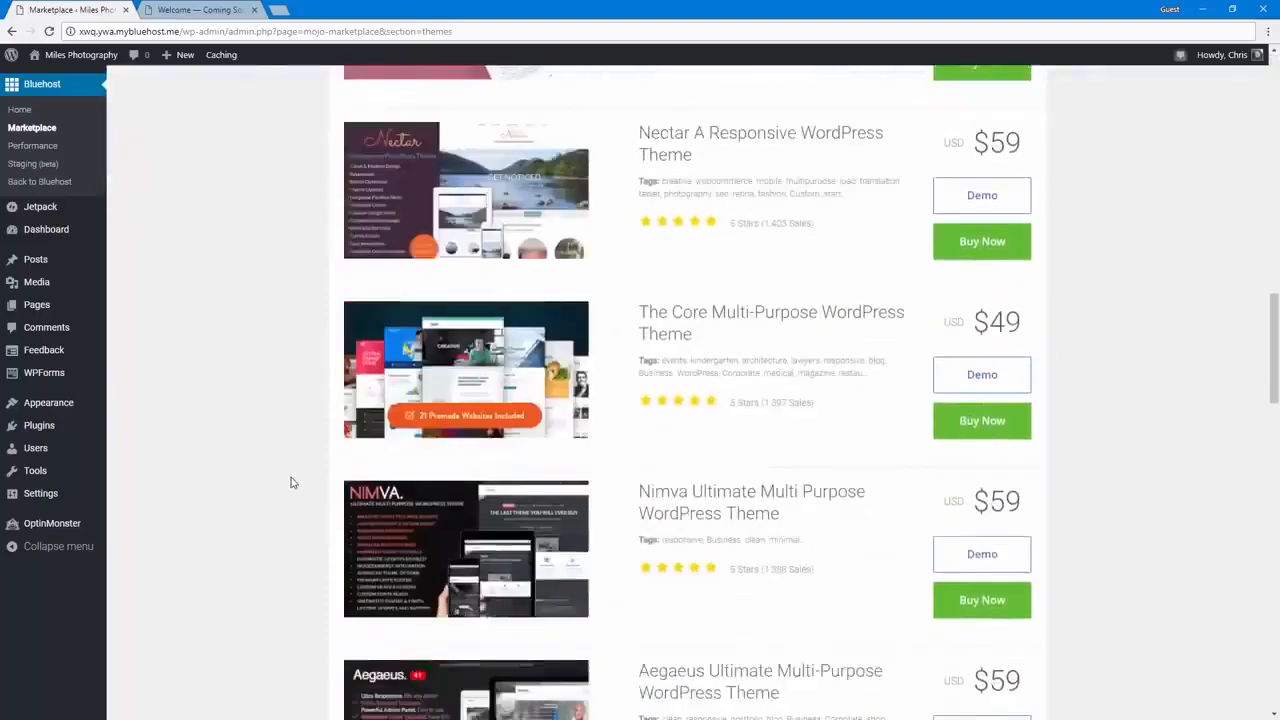
pyautogui.scroll(-4, 291, 483)
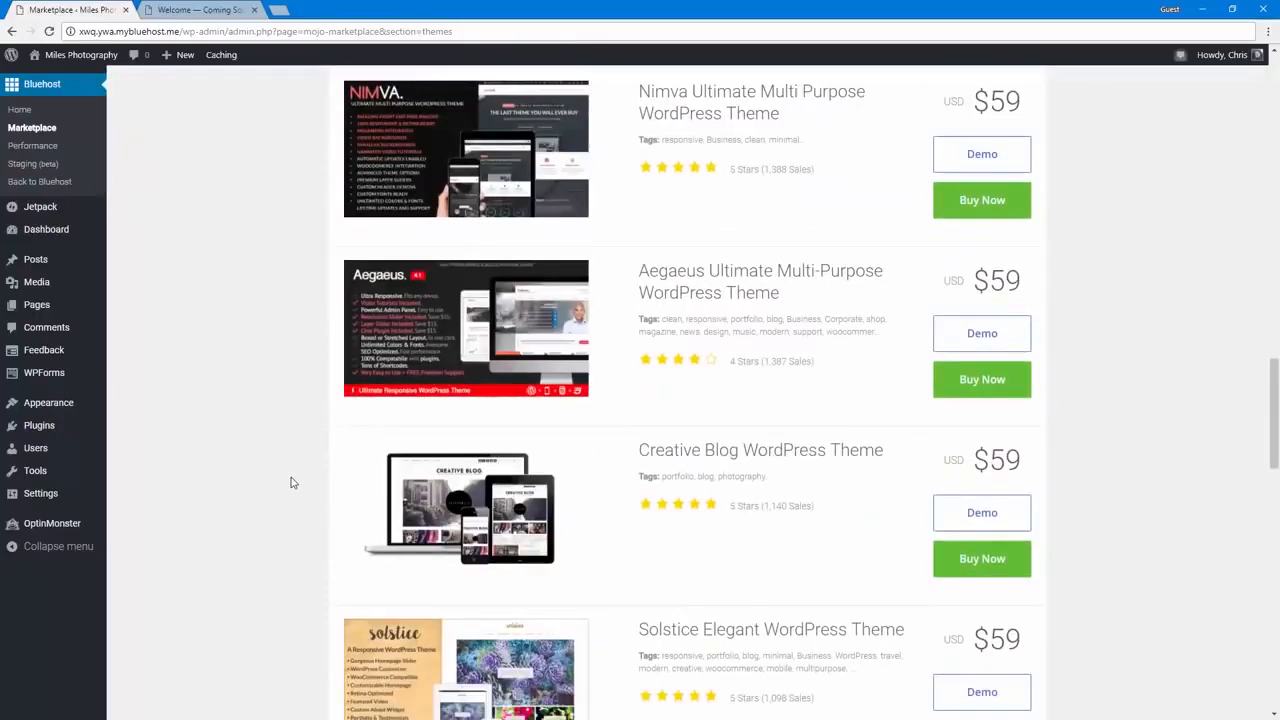
pyautogui.scroll(19, 291, 483)
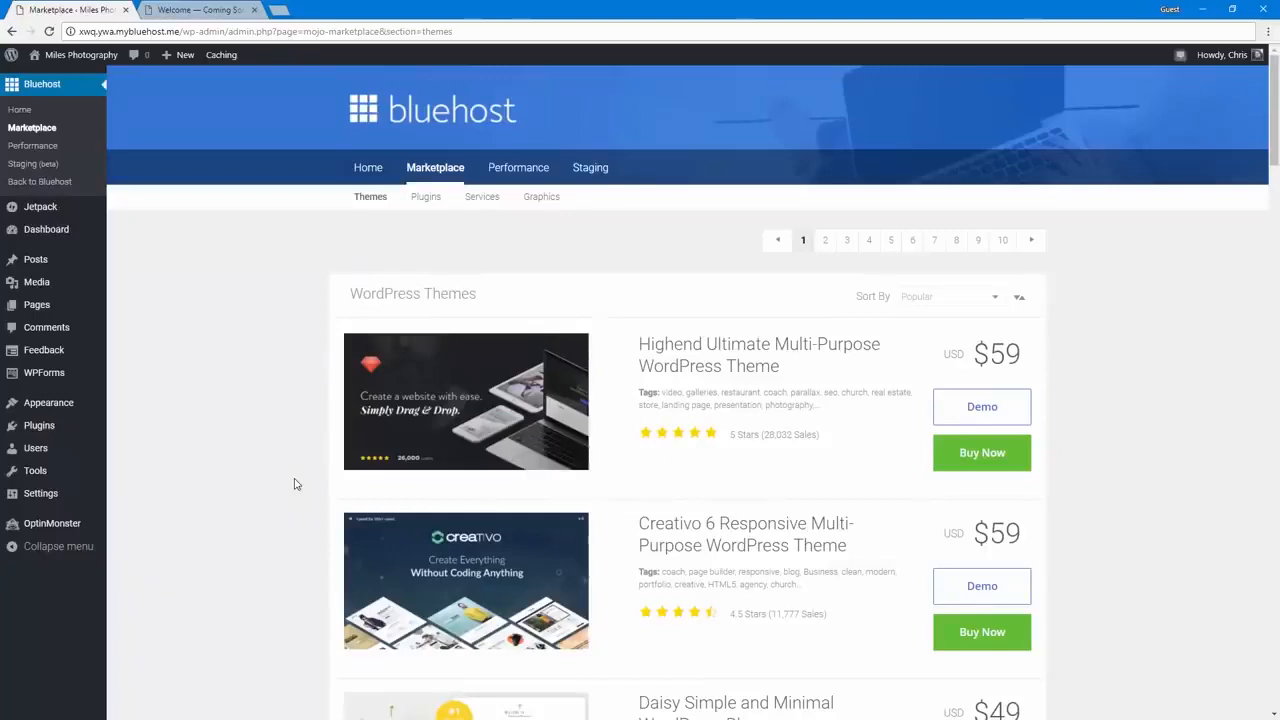
pyautogui.scroll(-5, 295, 484)
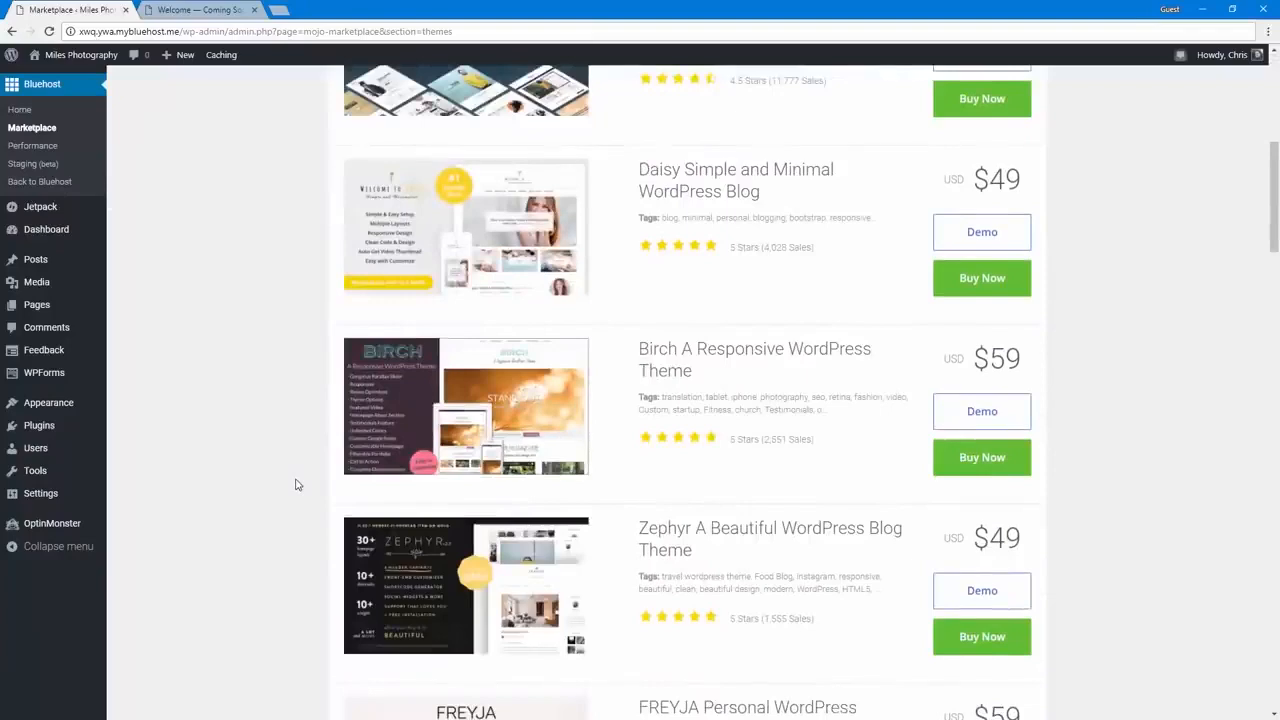
pyautogui.scroll(-4, 295, 484)
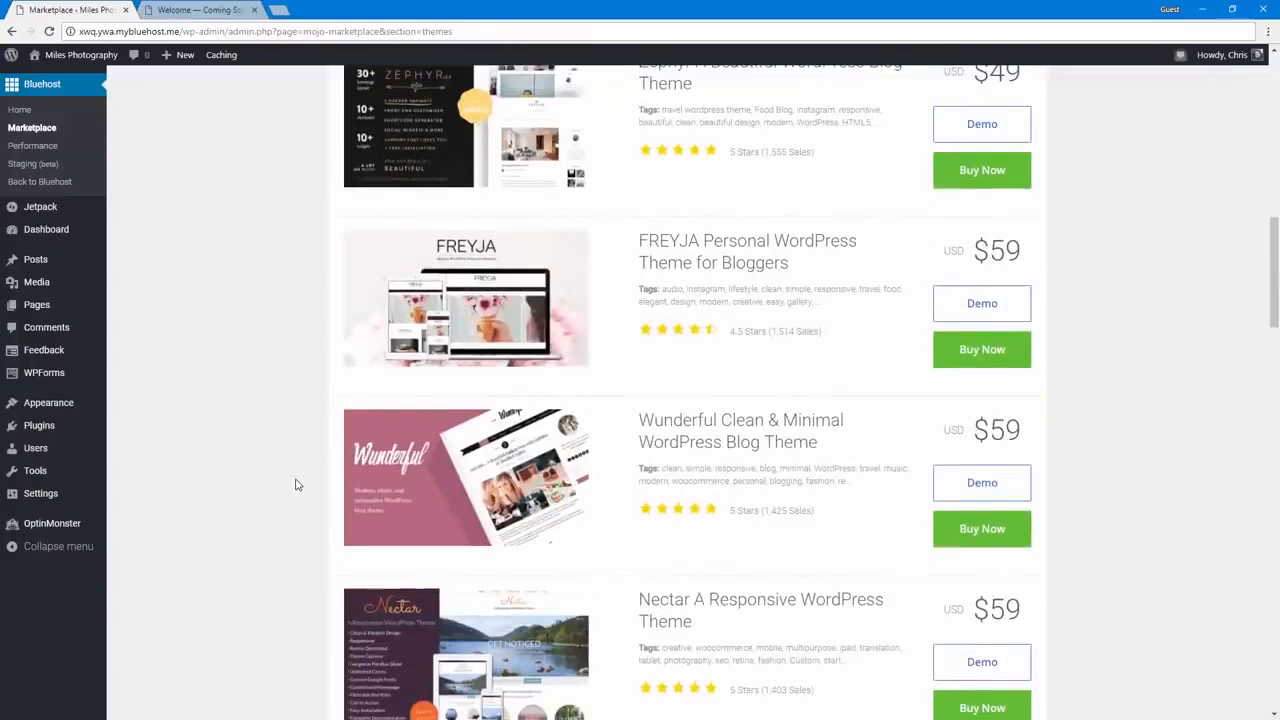
pyautogui.scroll(10, 309, 455)
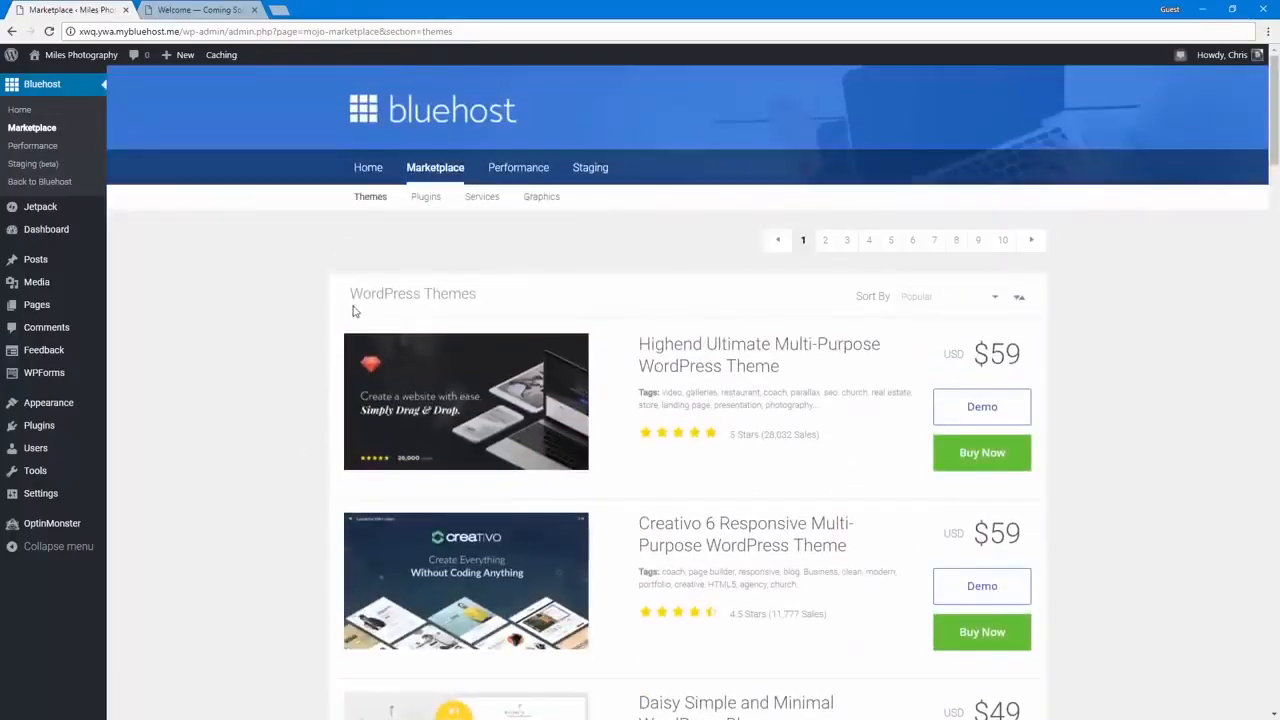
pyautogui.click(80, 410)
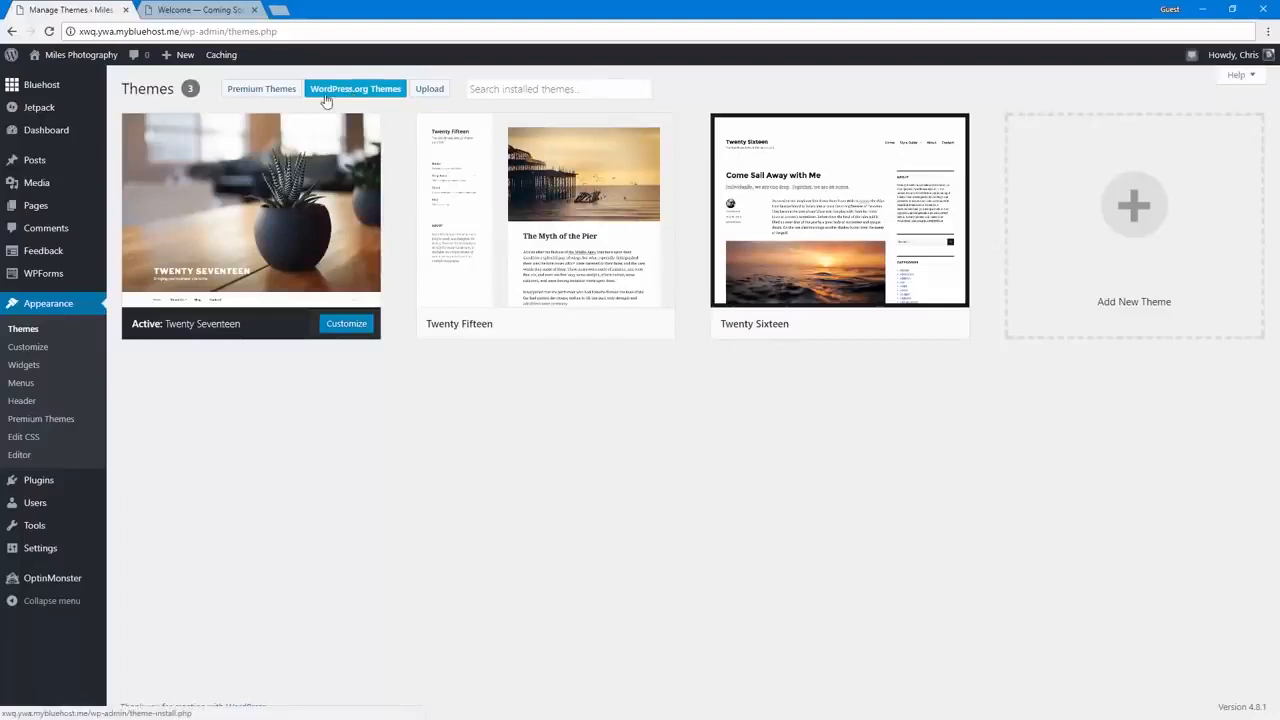
# - Browse the popular WordPress.org themes, install the Sydney theme, and return to the installed themes
pyautogui.click(350, 93)
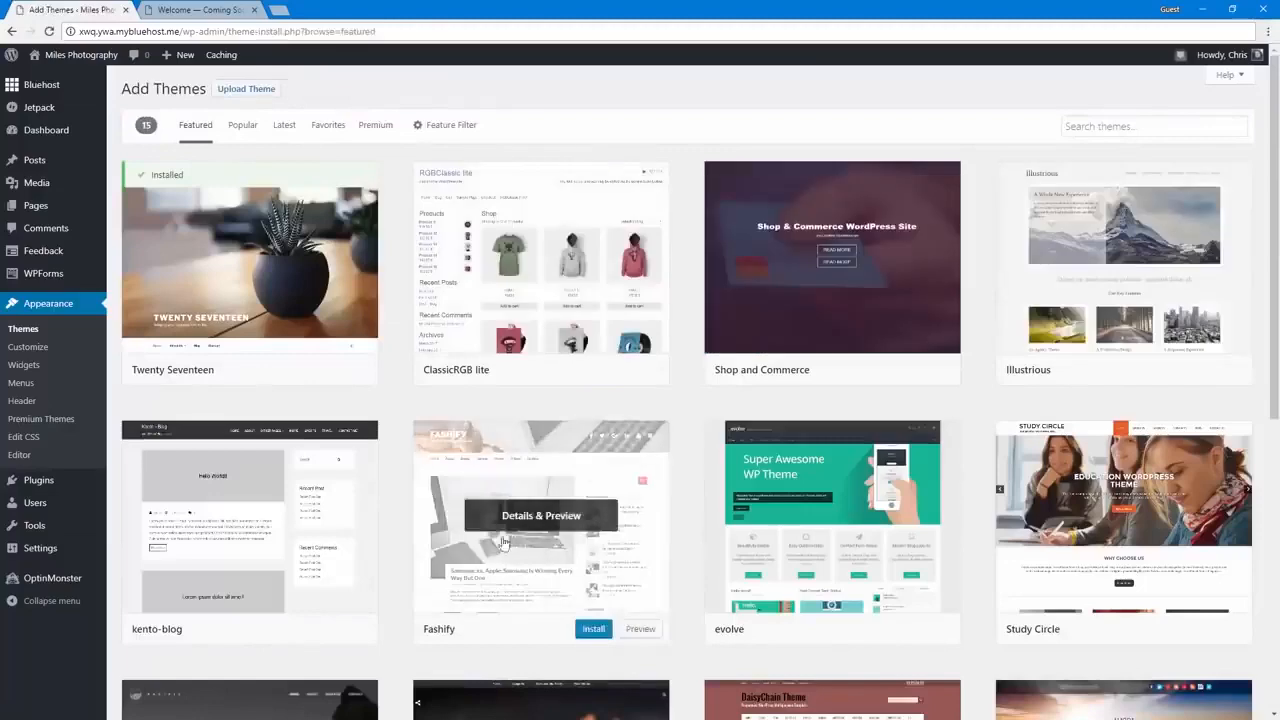
pyautogui.click(236, 126)
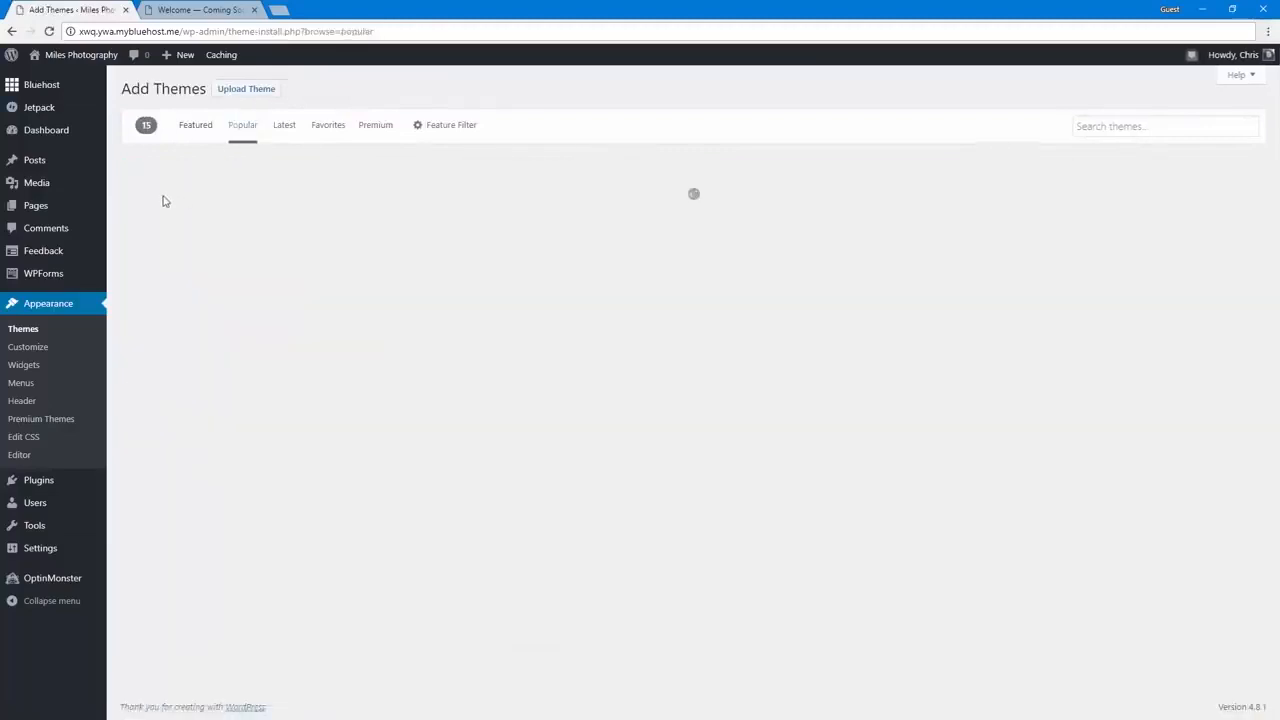
pyautogui.scroll(-4, 400, 420)
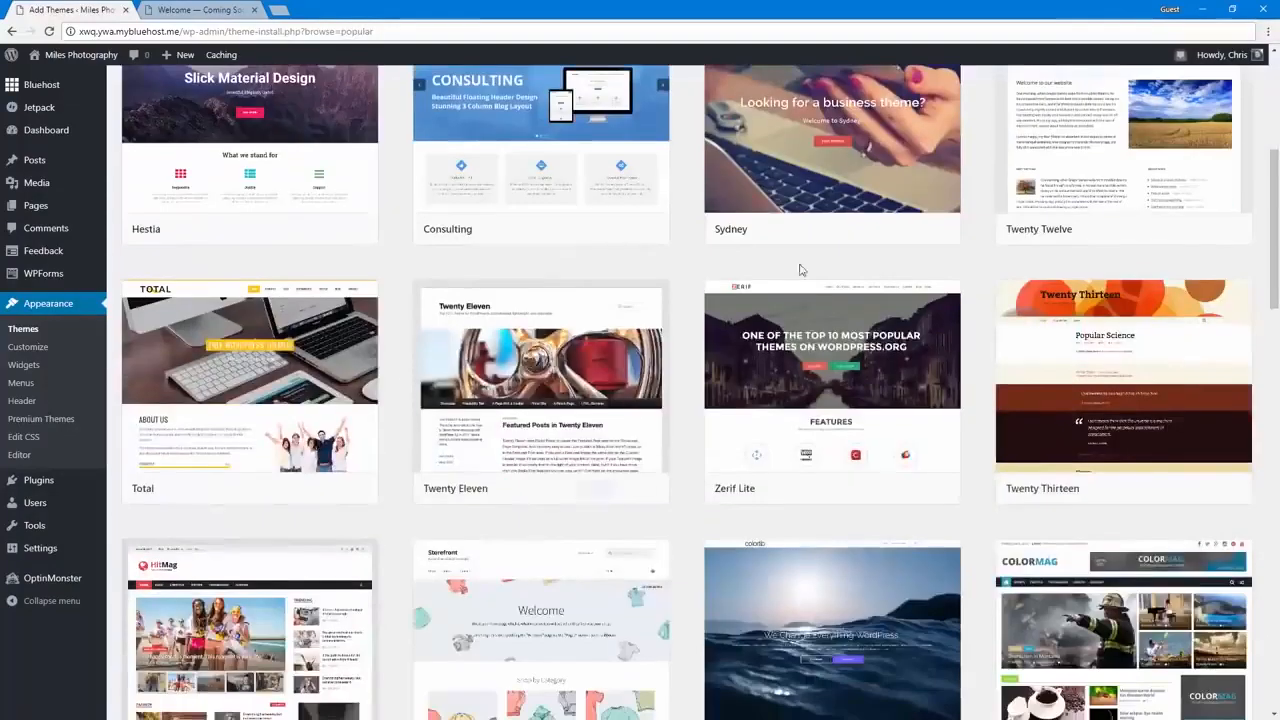
pyautogui.click(877, 229)
pyautogui.scroll(1, 618, 357)
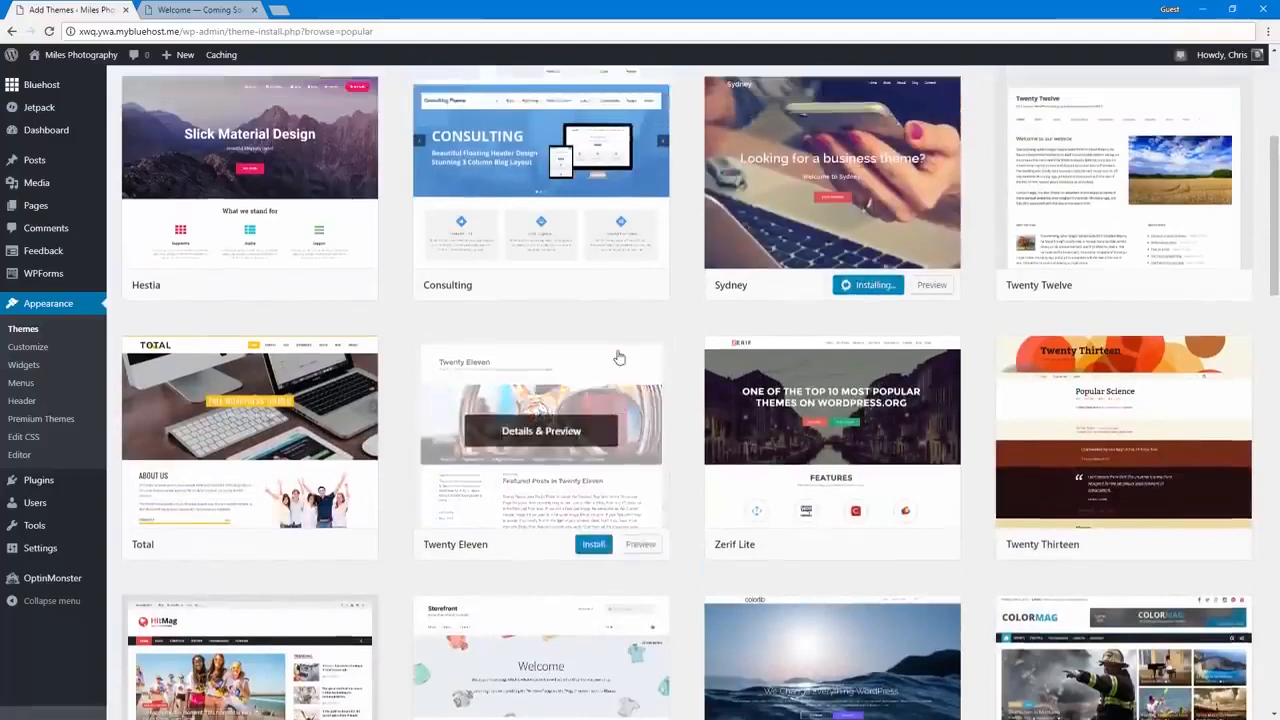
pyautogui.scroll(1, 618, 357)
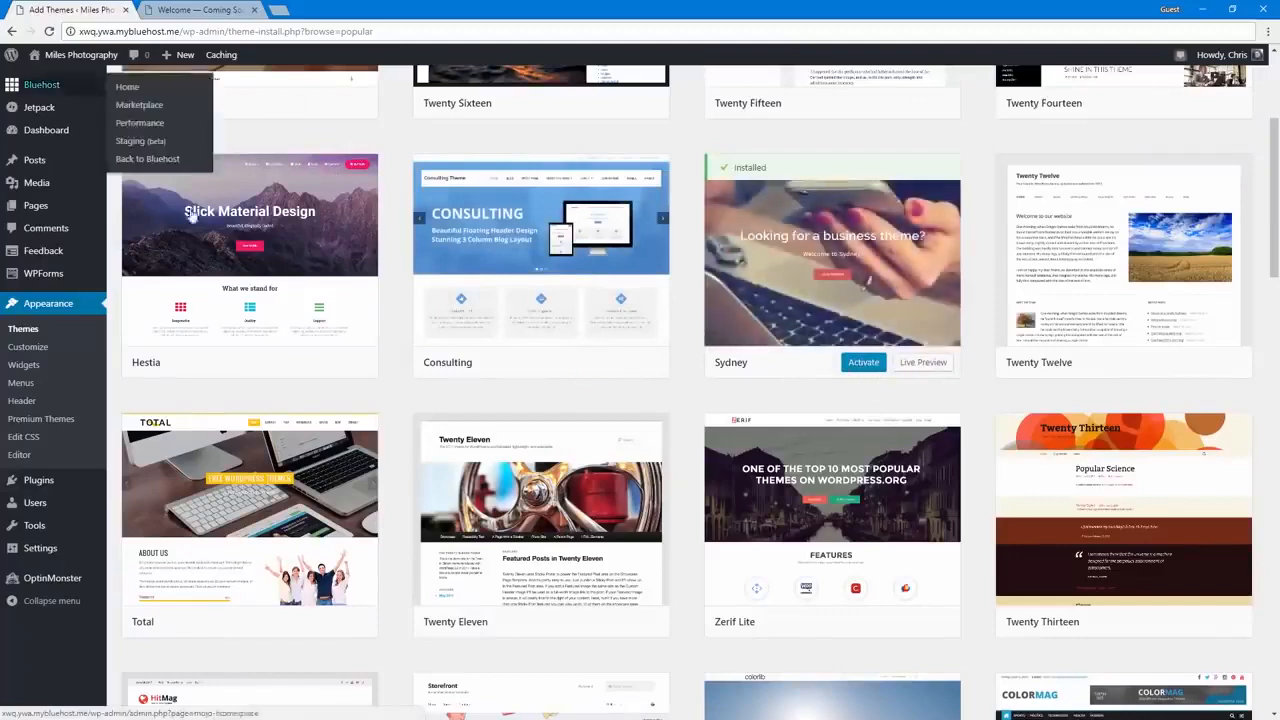
pyautogui.scroll(3, 77, 340)
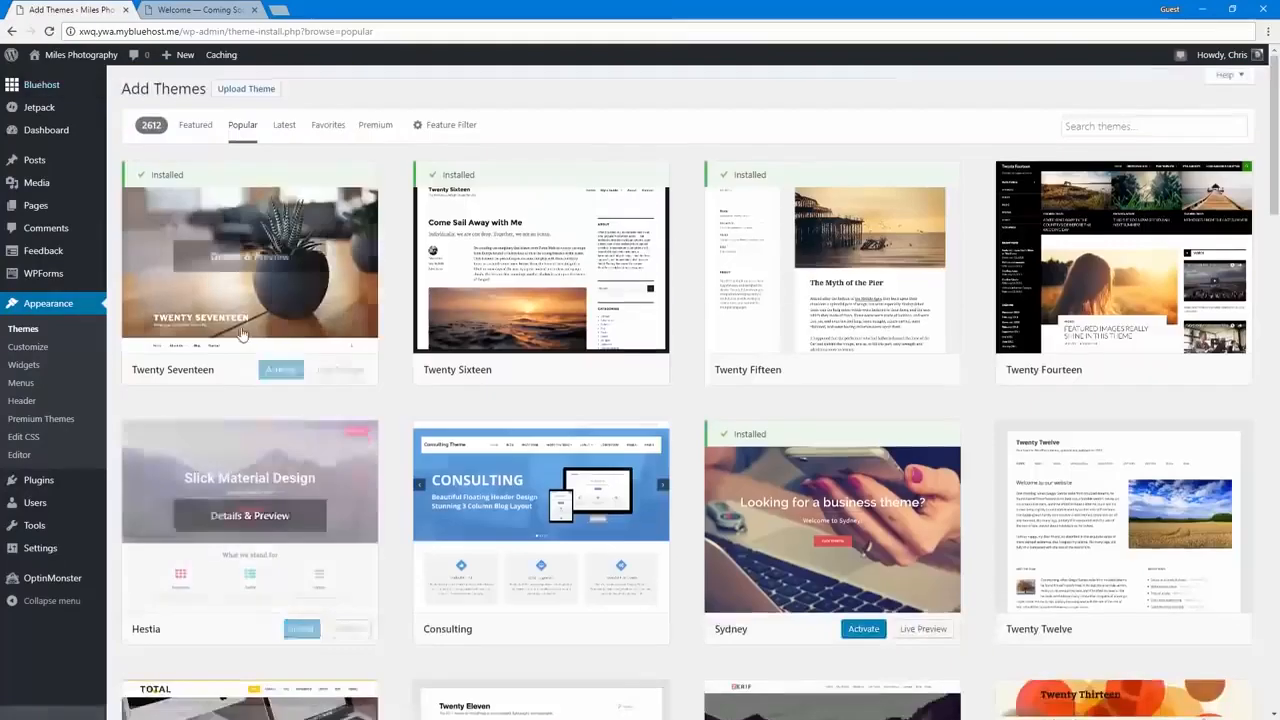
pyautogui.click(70, 306)
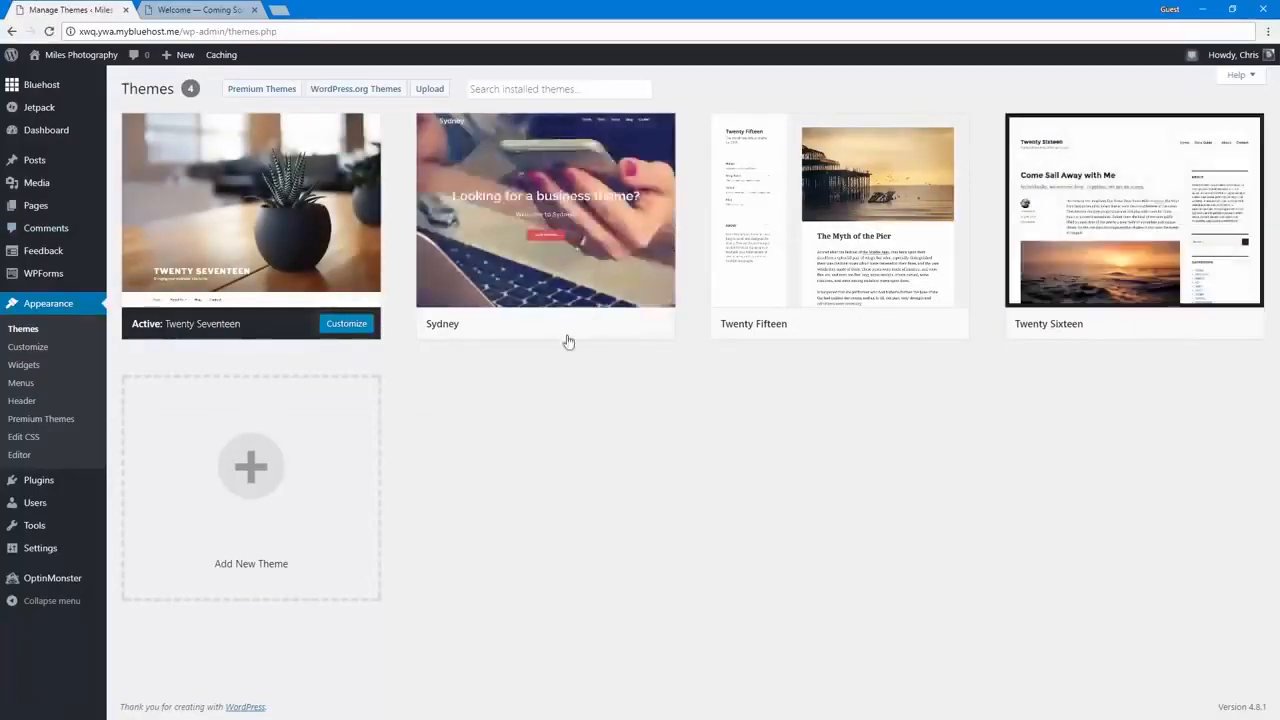
# - Activate the Twenty Fifteen theme and examine how the site's front page looks with it
pyautogui.click(873, 334)
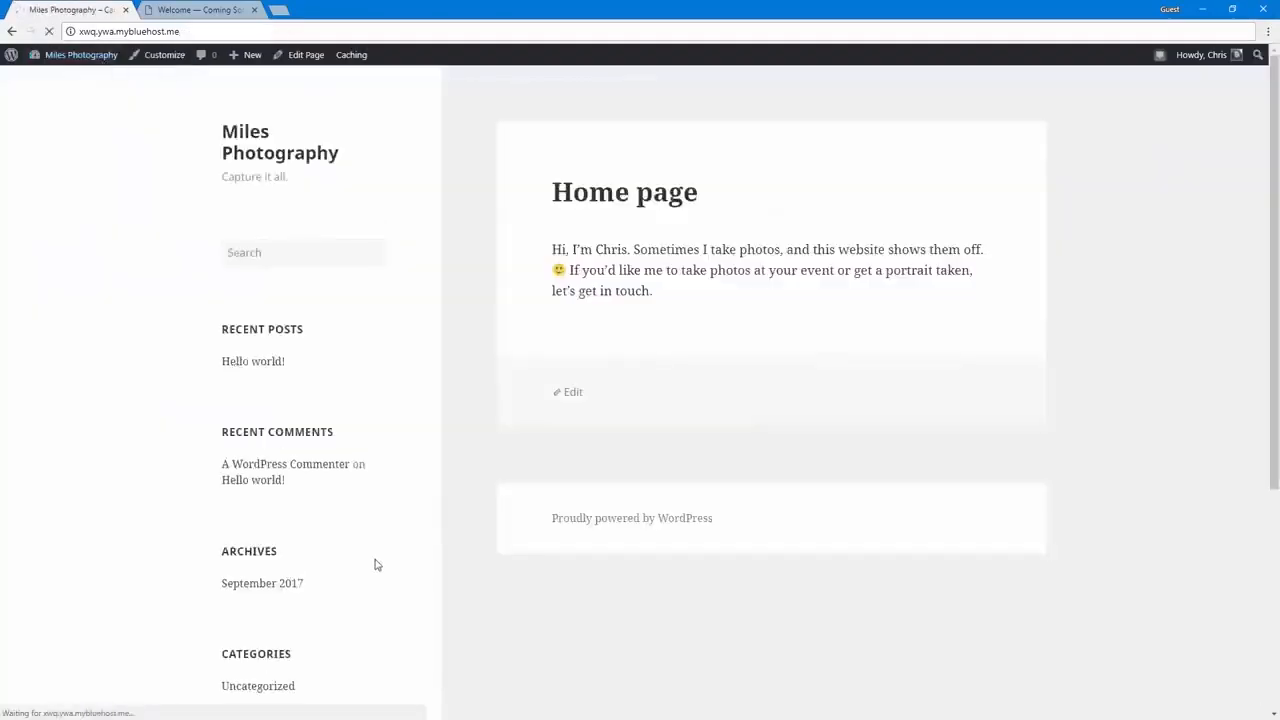
pyautogui.scroll(-3, 374, 563)
pyautogui.scroll(3, 376, 564)
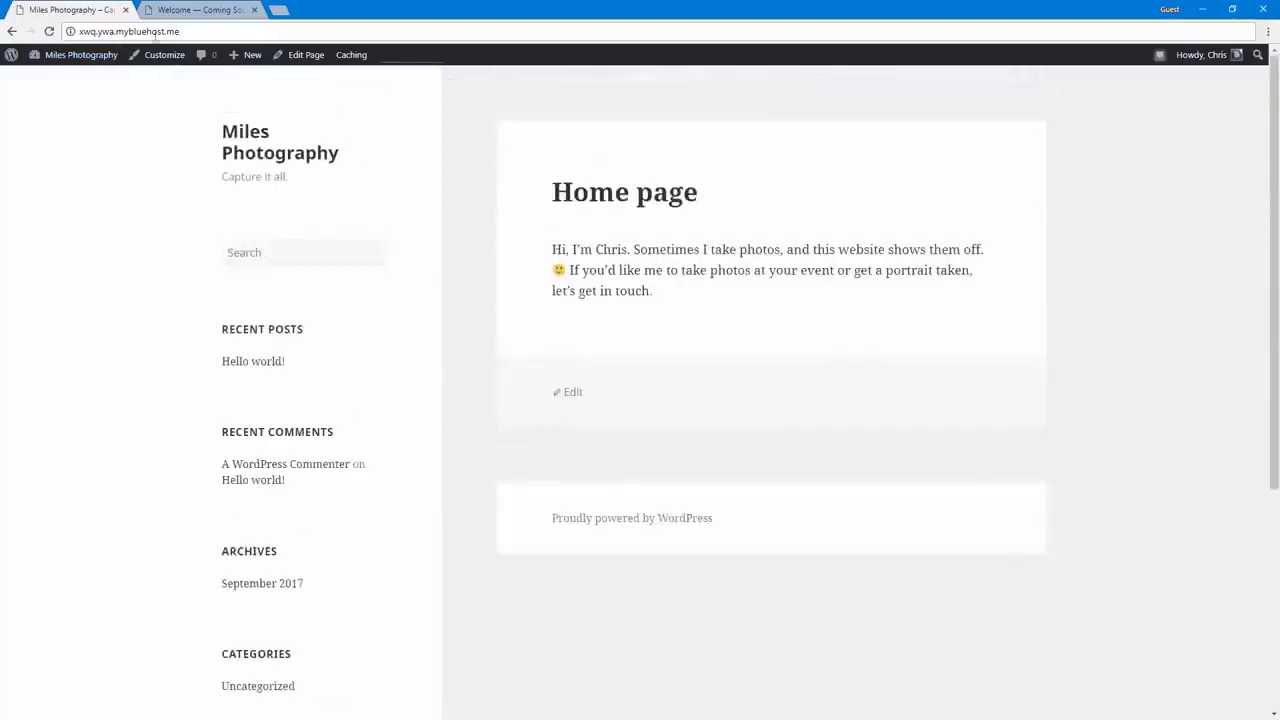
# - Return to the installed themes, reactivate Twenty Seventeen, and dismiss the activation notice
pyautogui.click(98, 57)
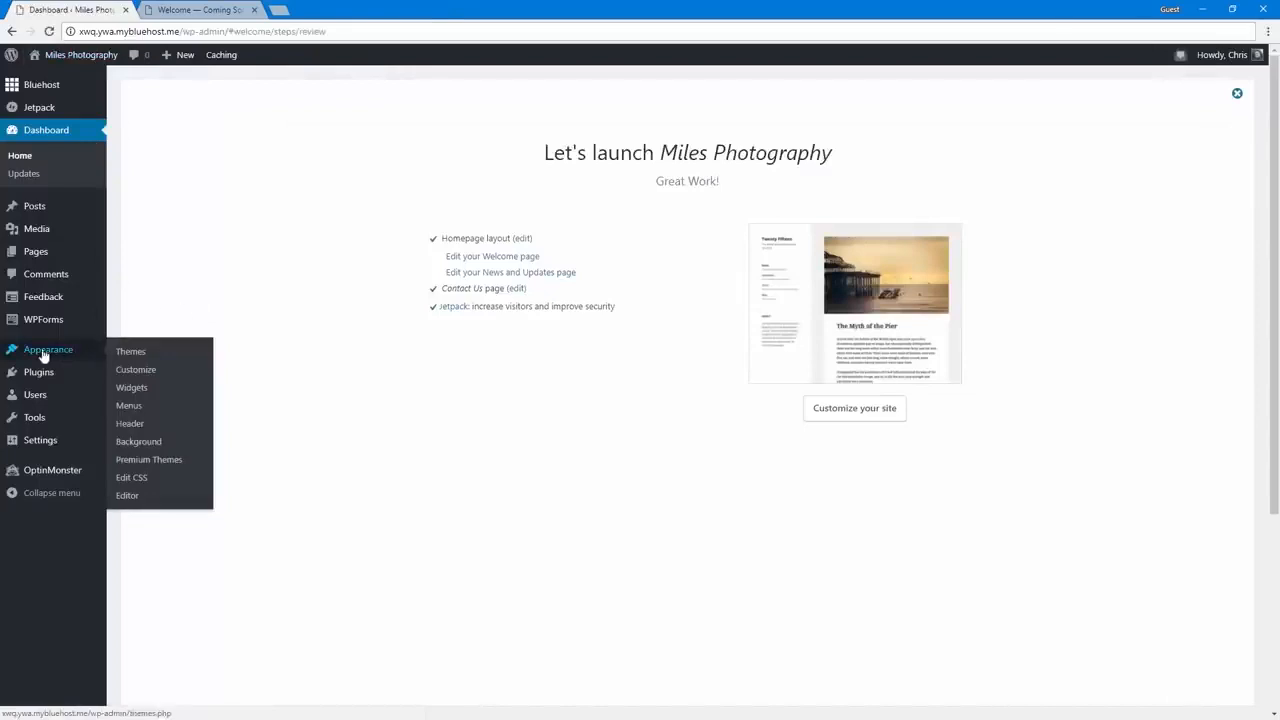
pyautogui.click(43, 356)
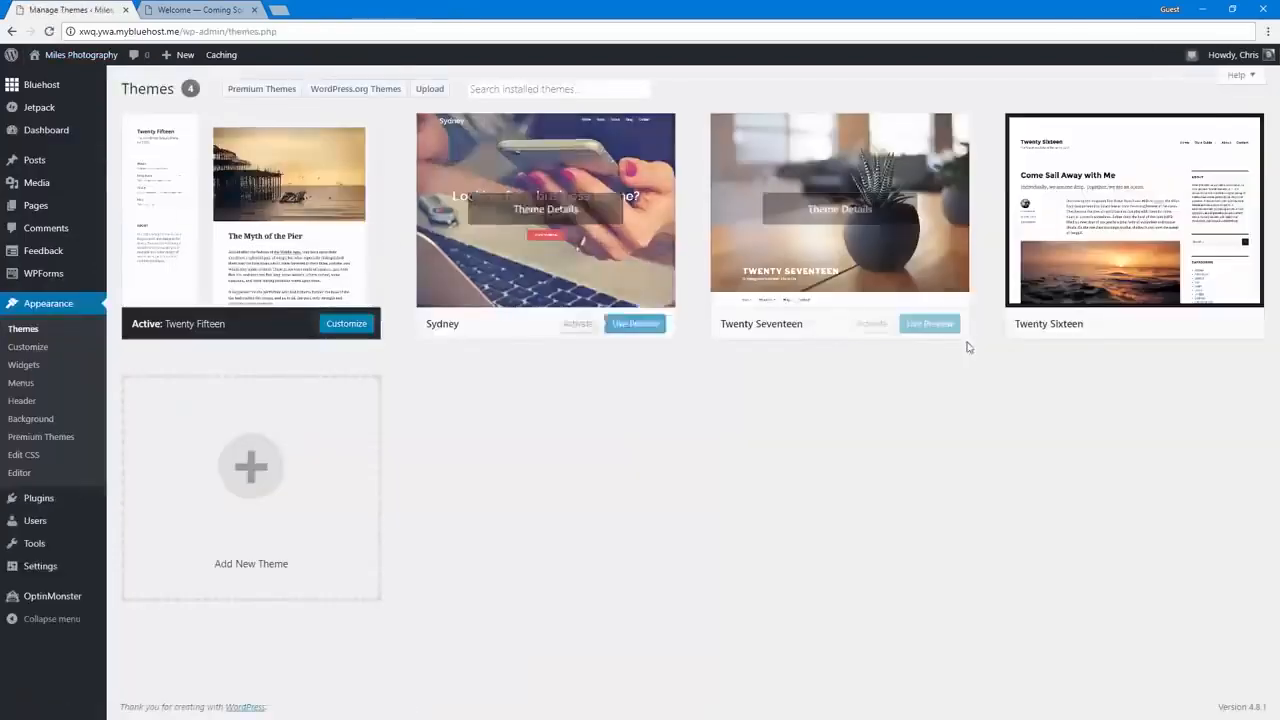
pyautogui.click(869, 329)
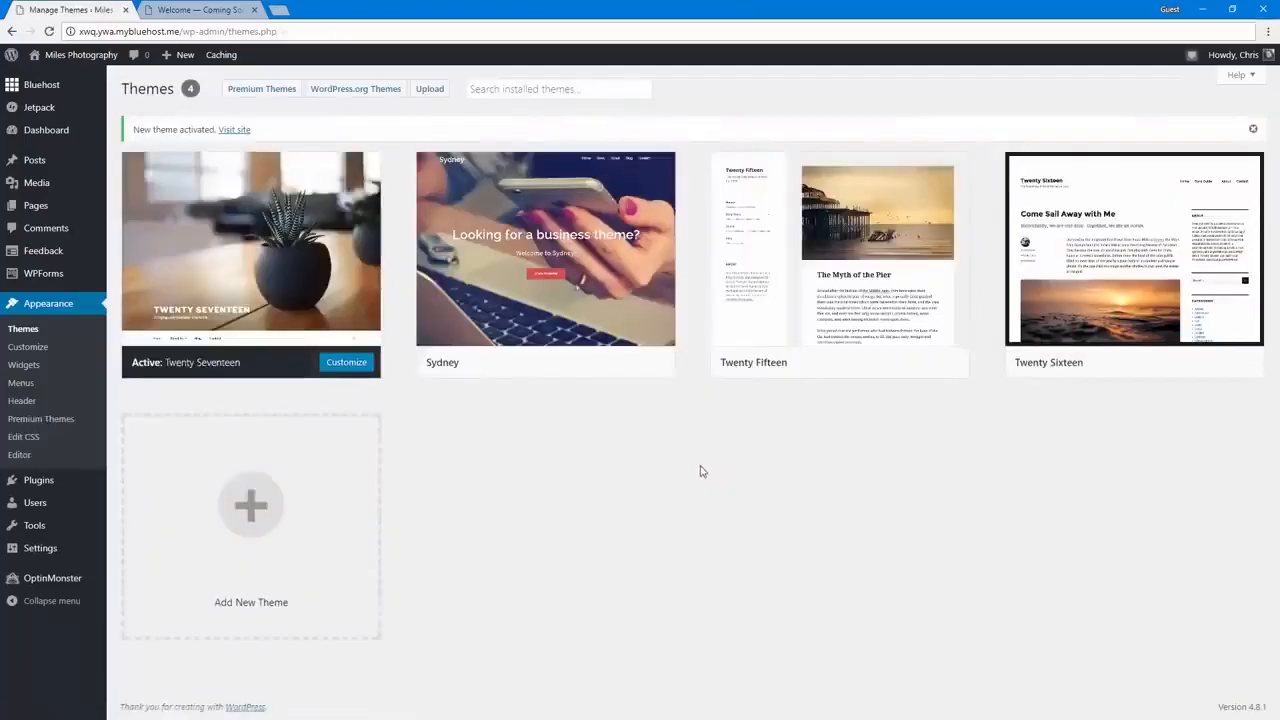
pyautogui.click(1251, 131)
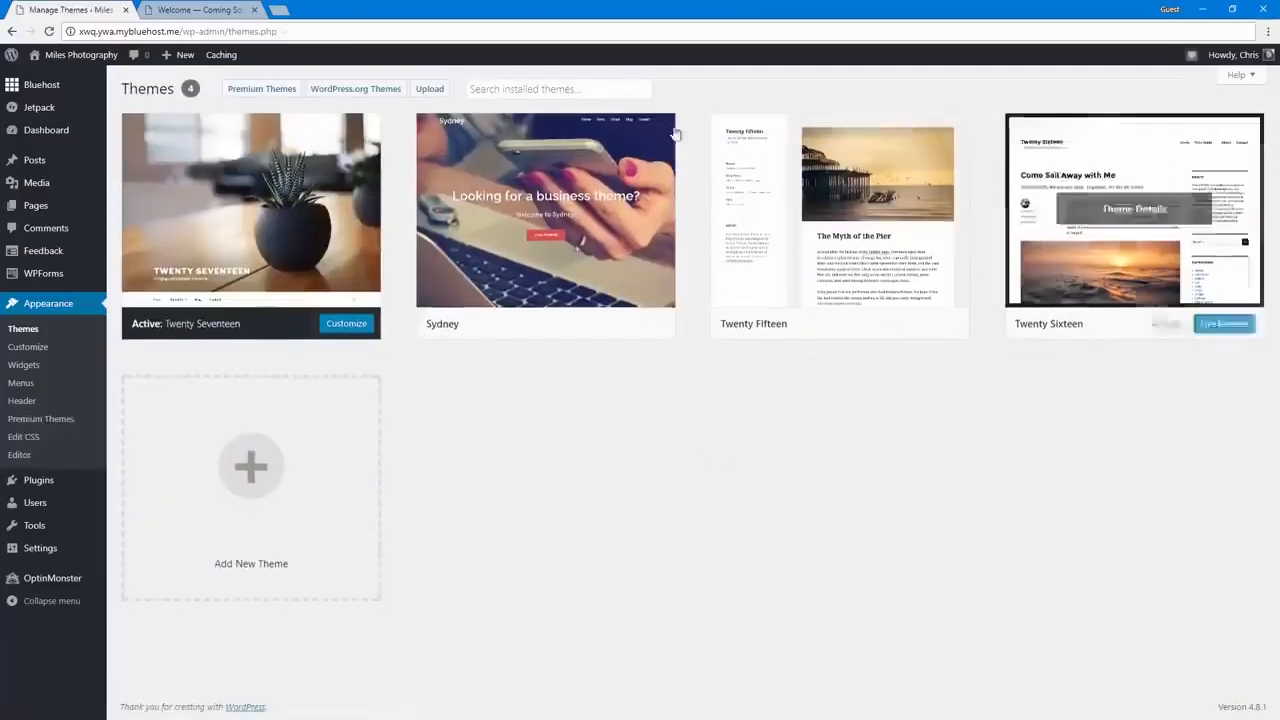
# - Open the site's front page in the customizer, examine the themes offered there, and return to the Twenty Seventeen options
pyautogui.click(92, 58)
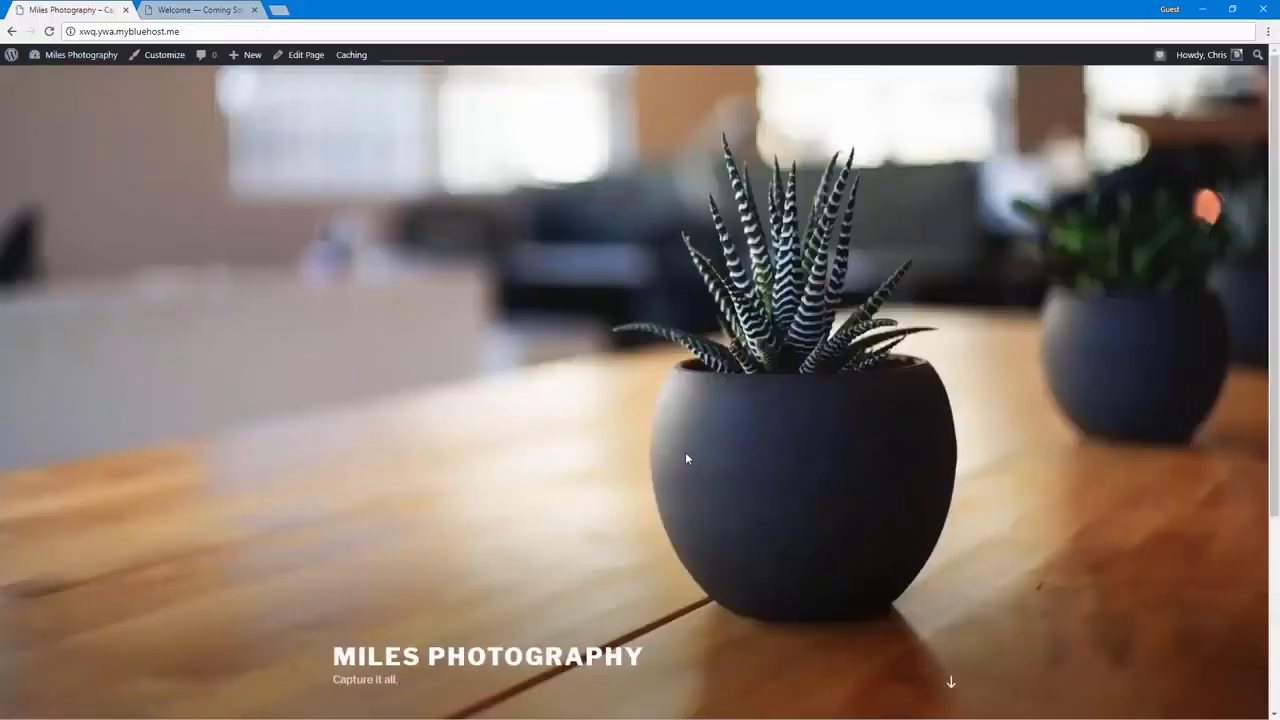
pyautogui.click(158, 56)
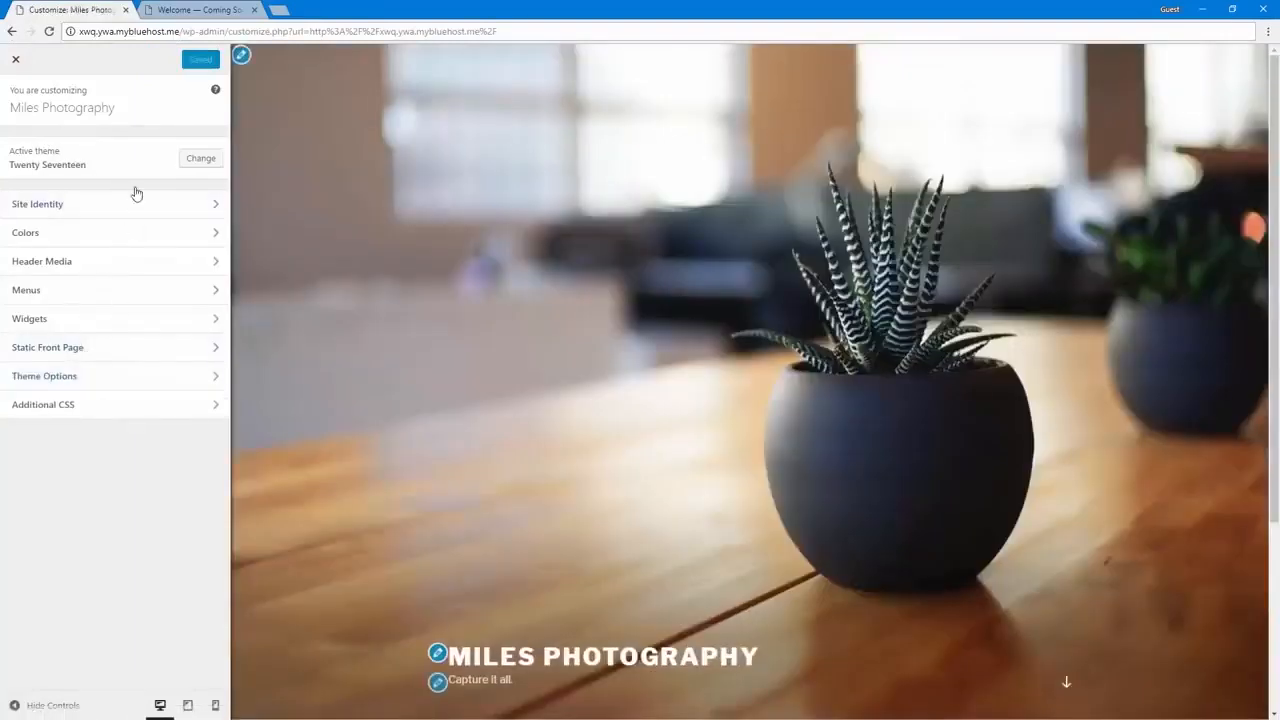
pyautogui.click(193, 158)
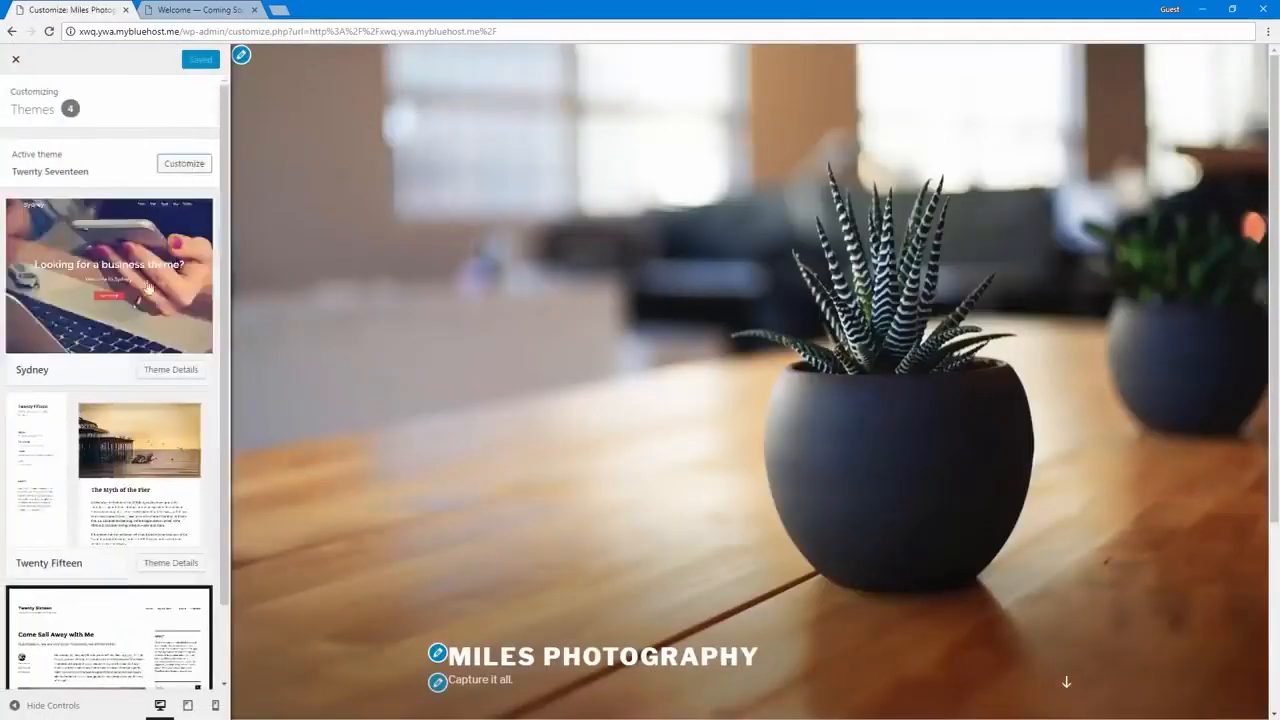
pyautogui.scroll(-2, 120, 230)
pyautogui.scroll(2, 114, 280)
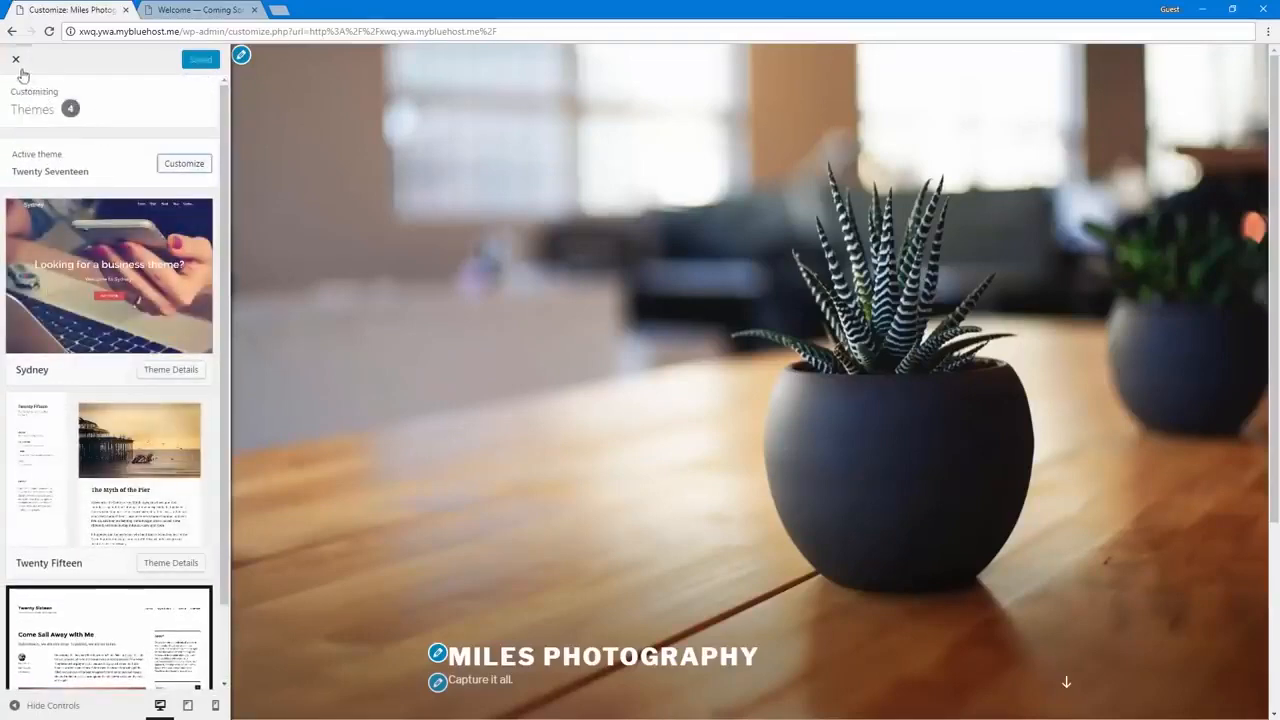
pyautogui.click(183, 163)
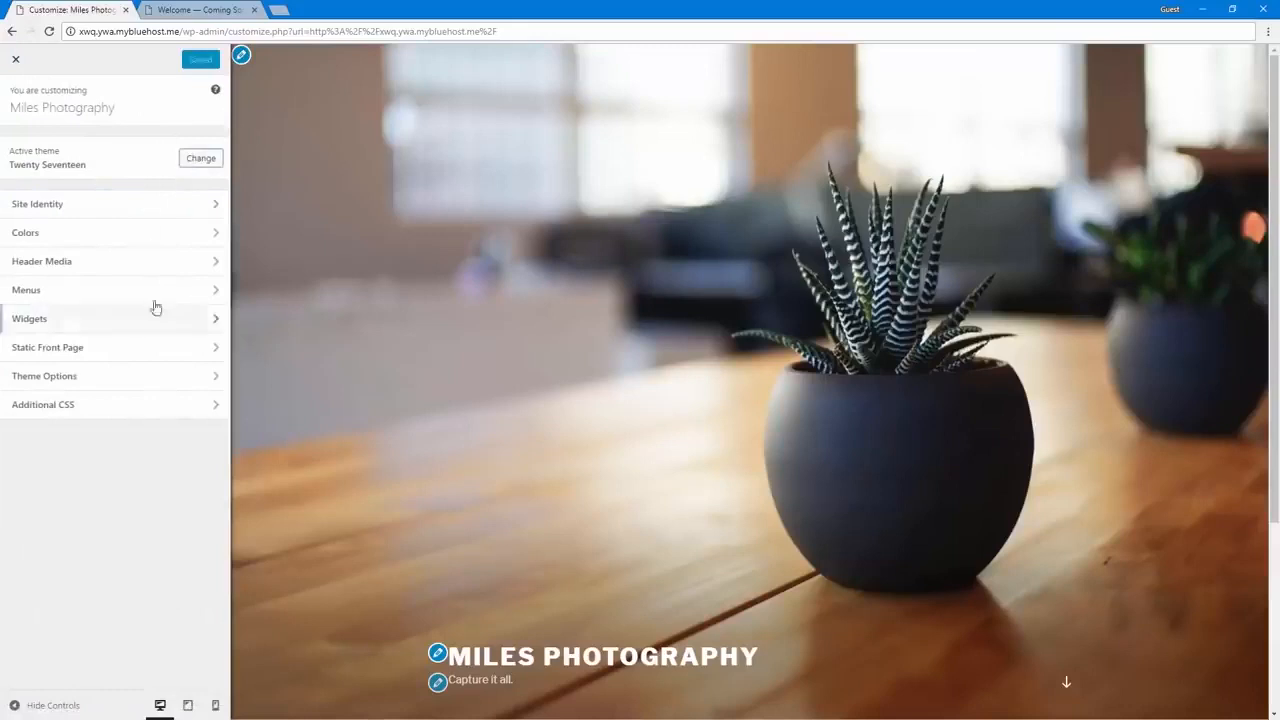
# - Open the Site Identity settings and examine the site title, tagline and logo options
pyautogui.click(127, 205)
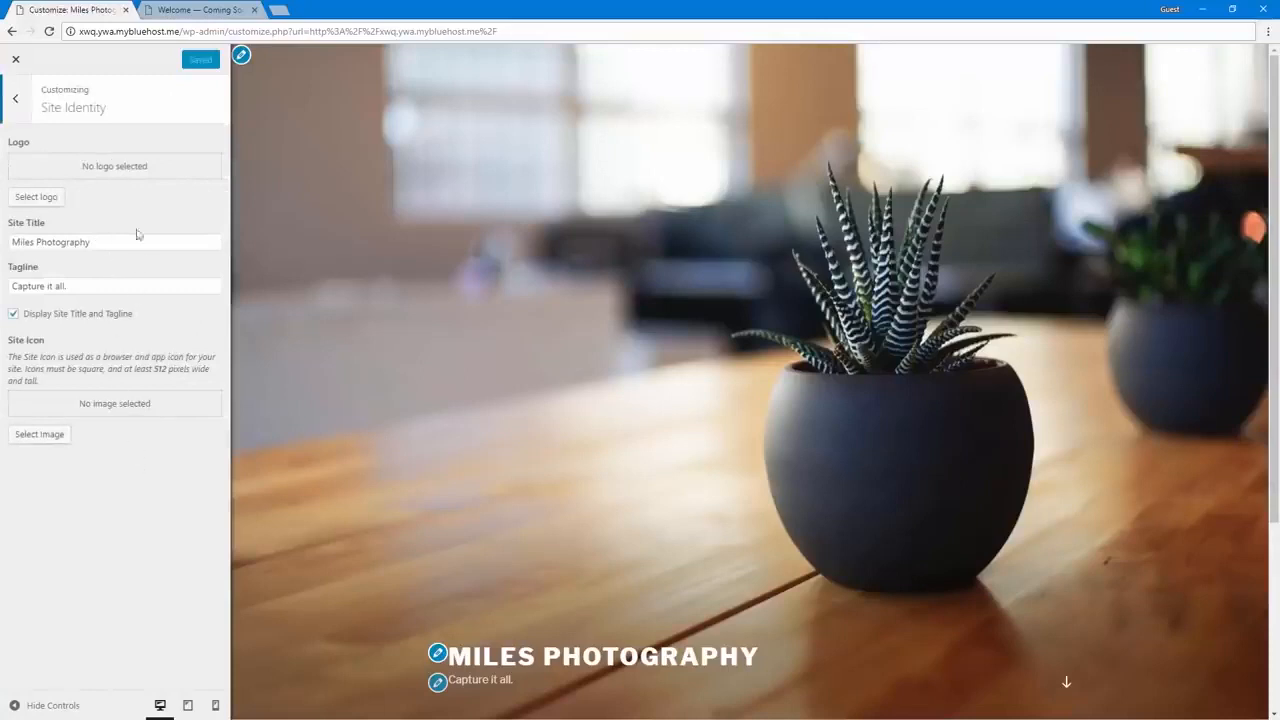
pyautogui.click(97, 240)
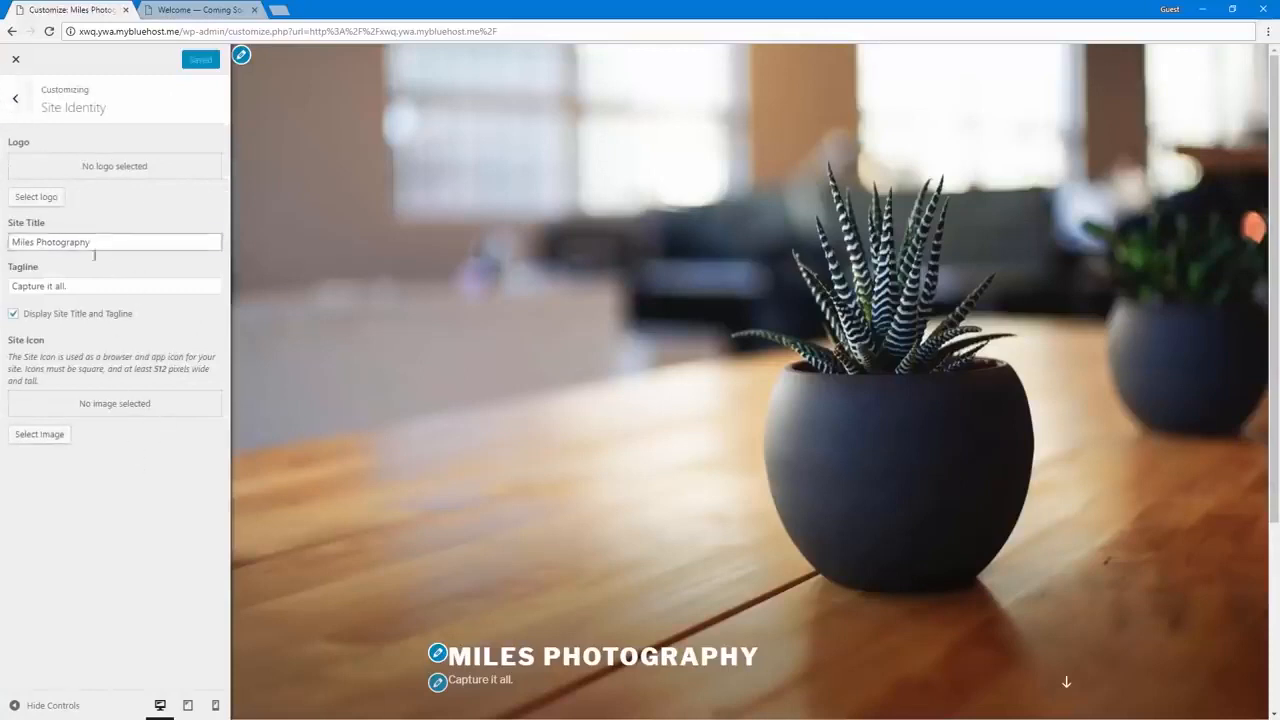
pyautogui.click(96, 278)
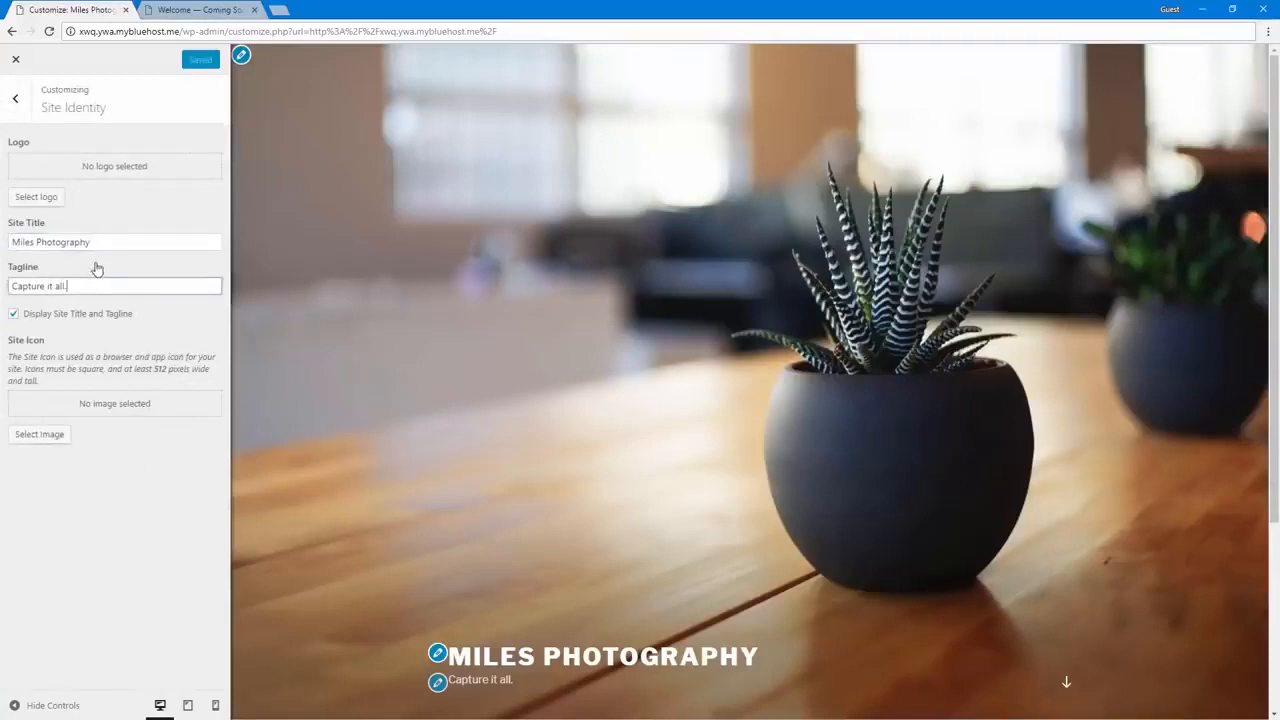
pyautogui.click(106, 236)
pyautogui.click(115, 213)
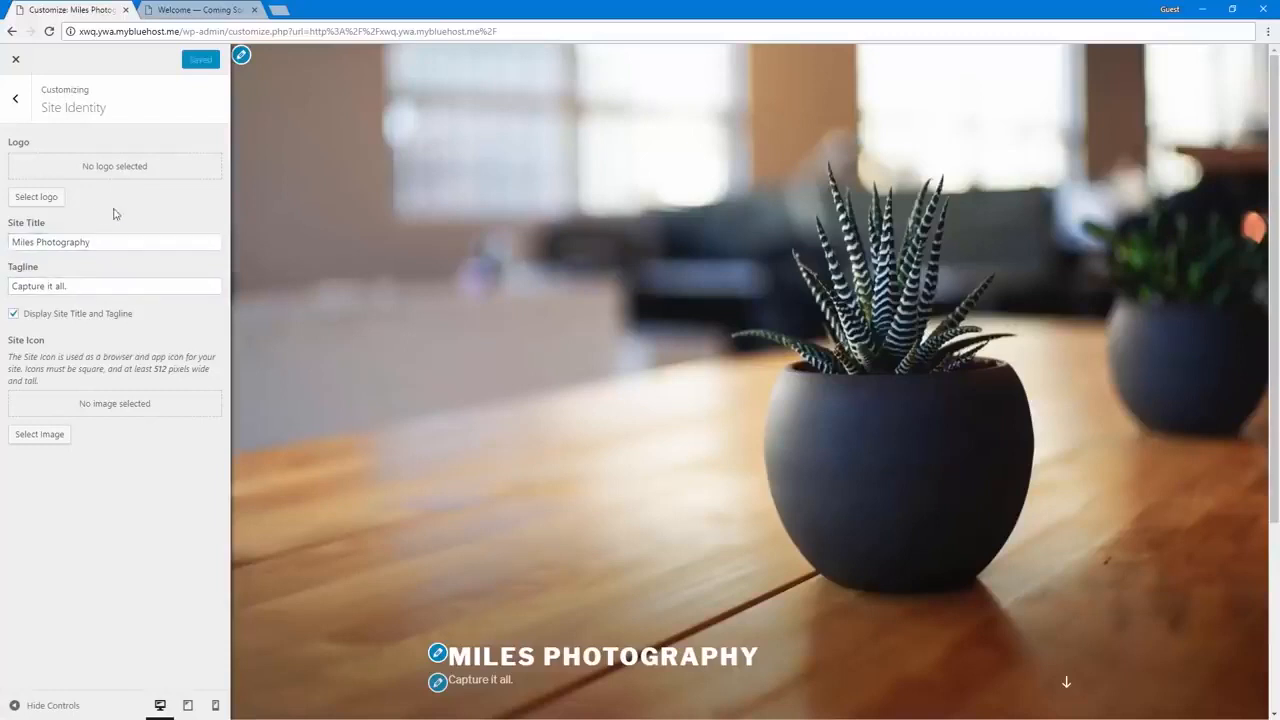
# - Upload camera-clip-art.png from the Pictures folder and set it as the site logo without cropping
pyautogui.click(35, 197)
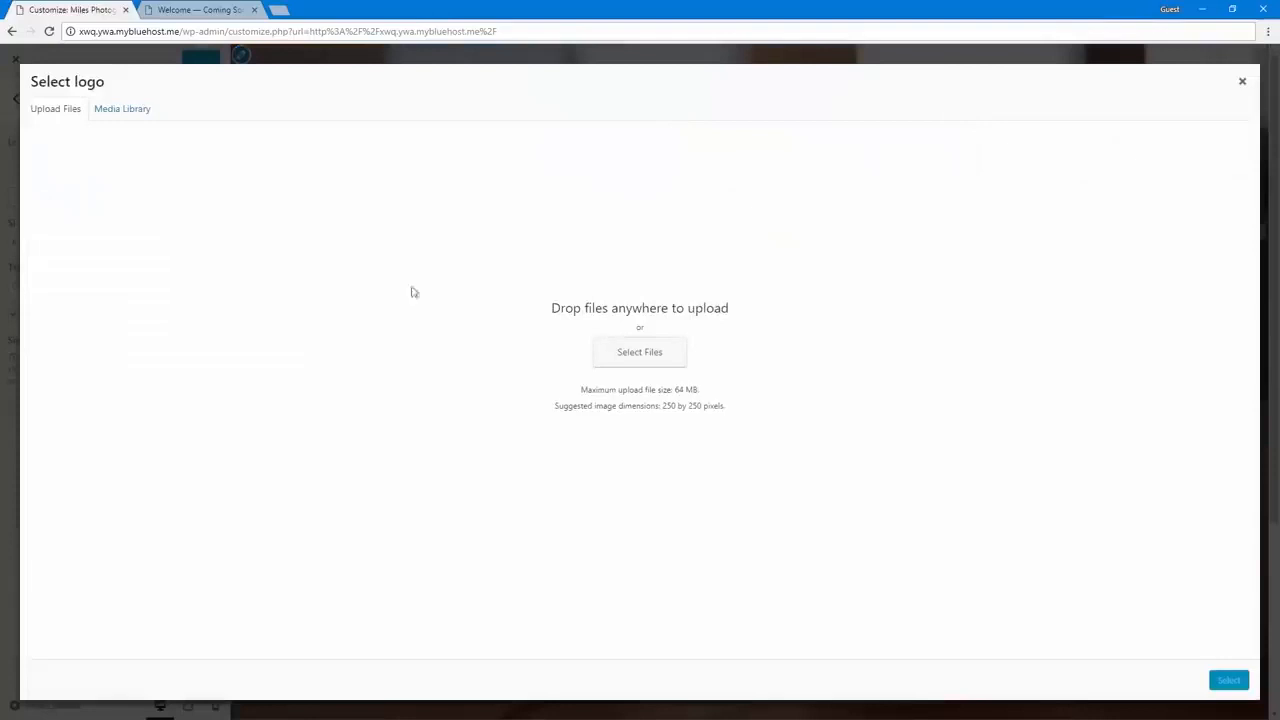
pyautogui.click(652, 355)
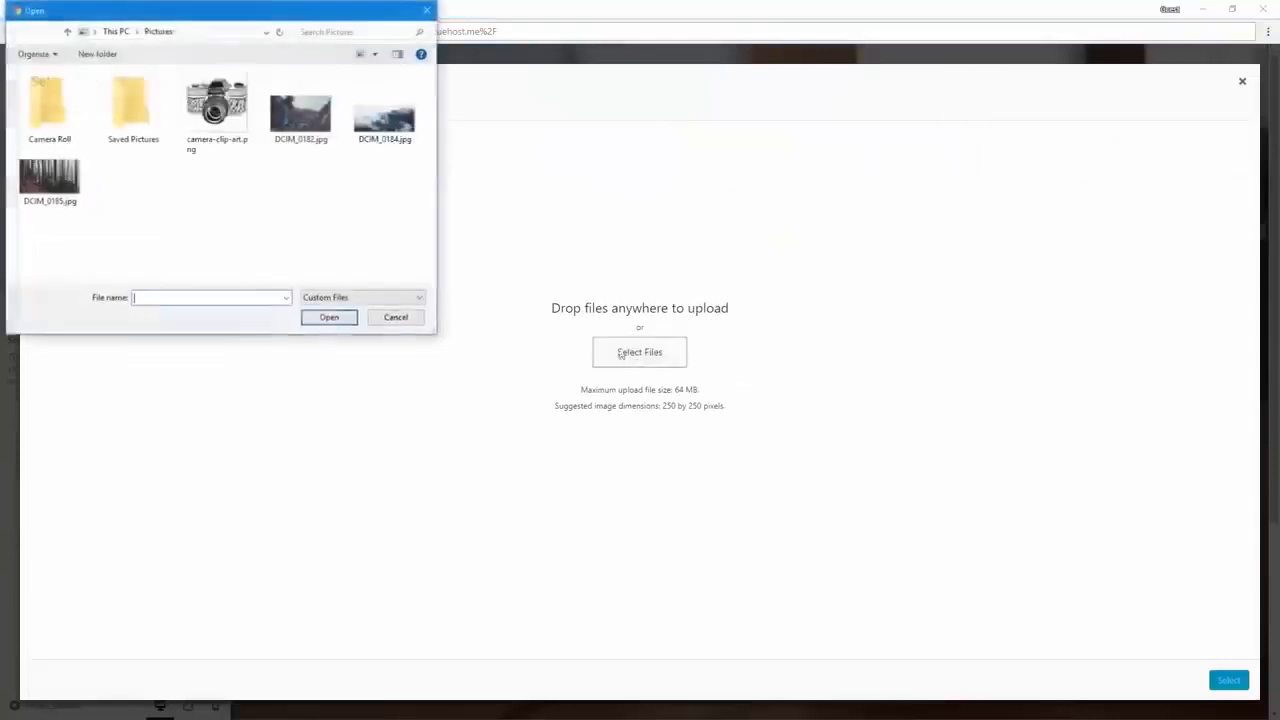
pyautogui.doubleClick(233, 133)
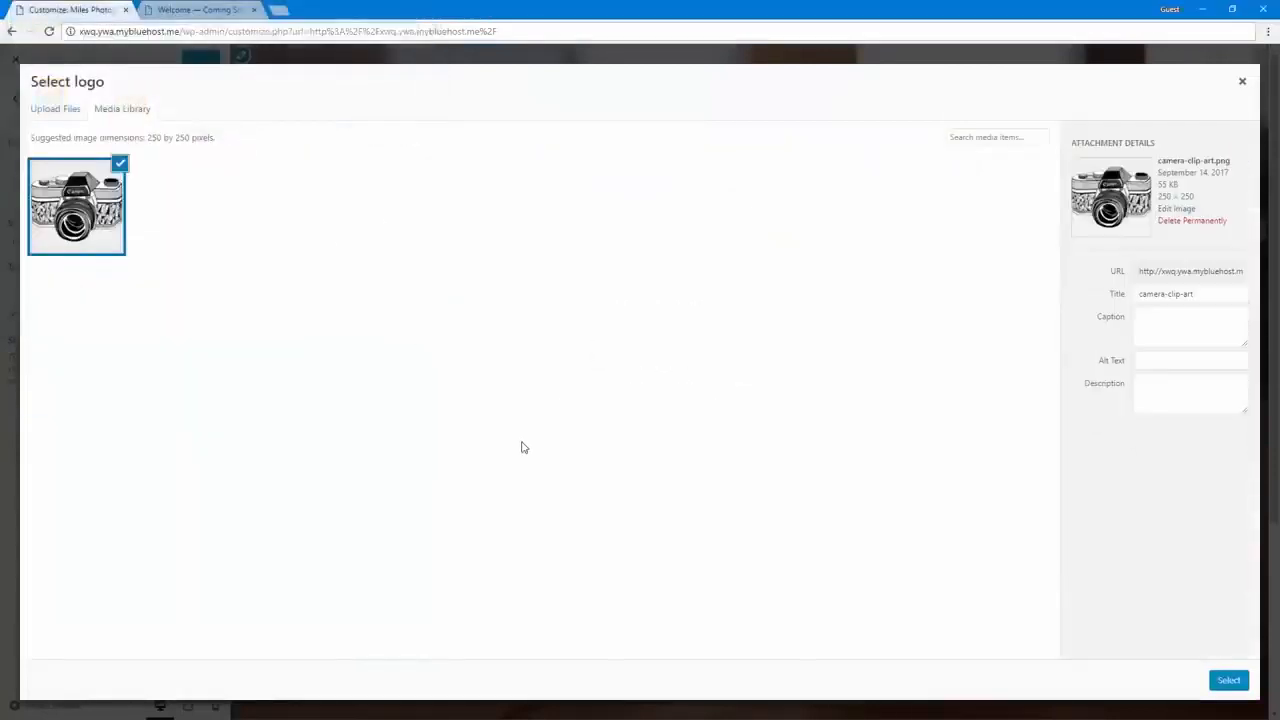
pyautogui.click(1226, 681)
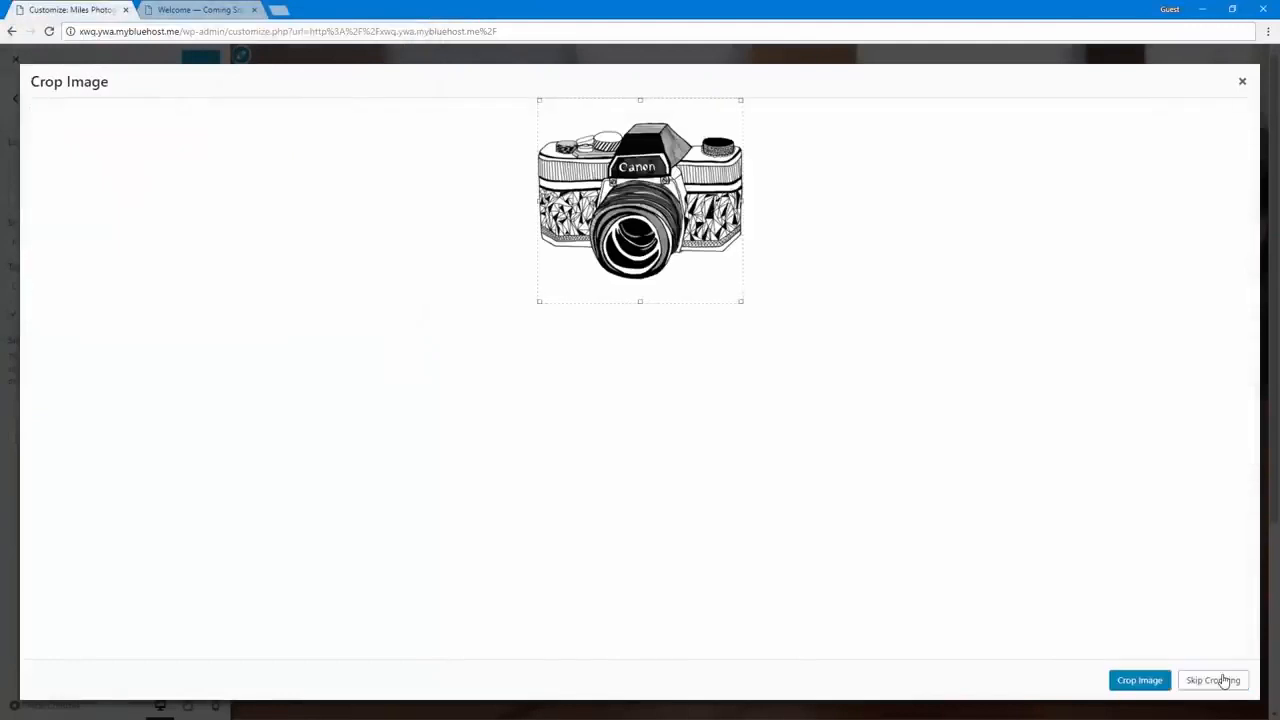
pyautogui.click(1226, 681)
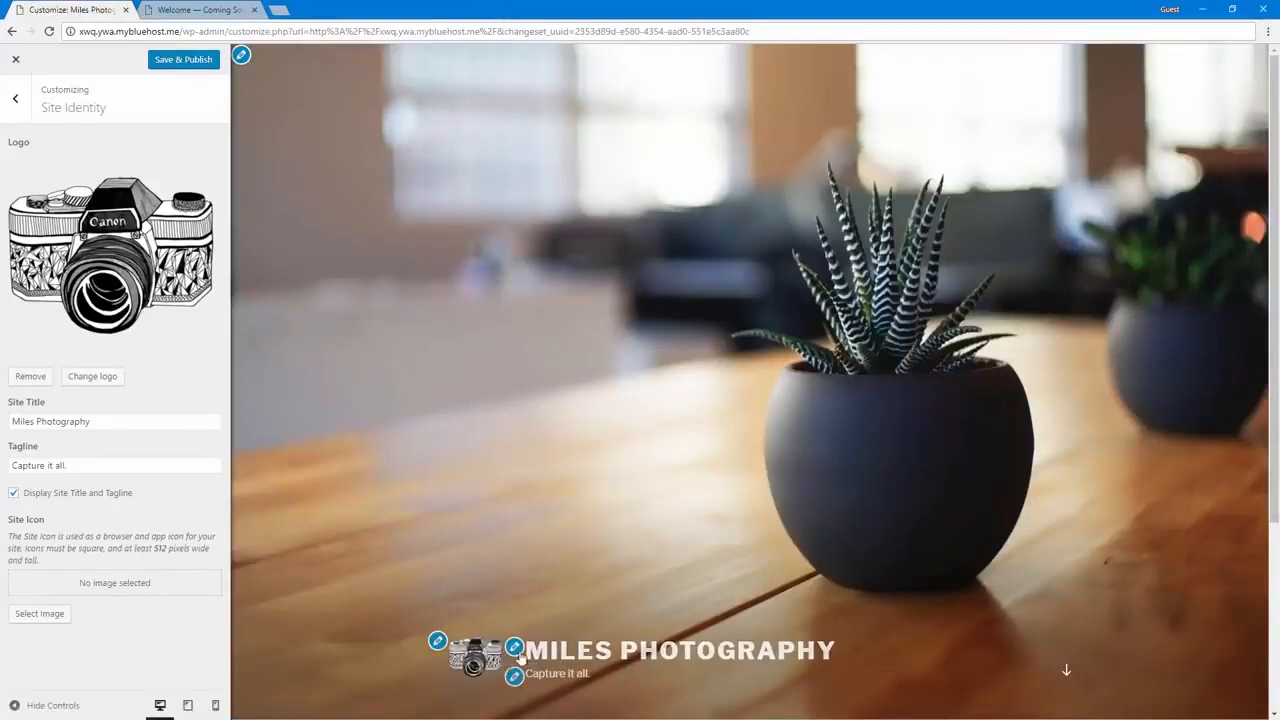
# - Upload DCIM_0182.jpg from the Pictures folder and set it as the header image without cropping
pyautogui.click(243, 57)
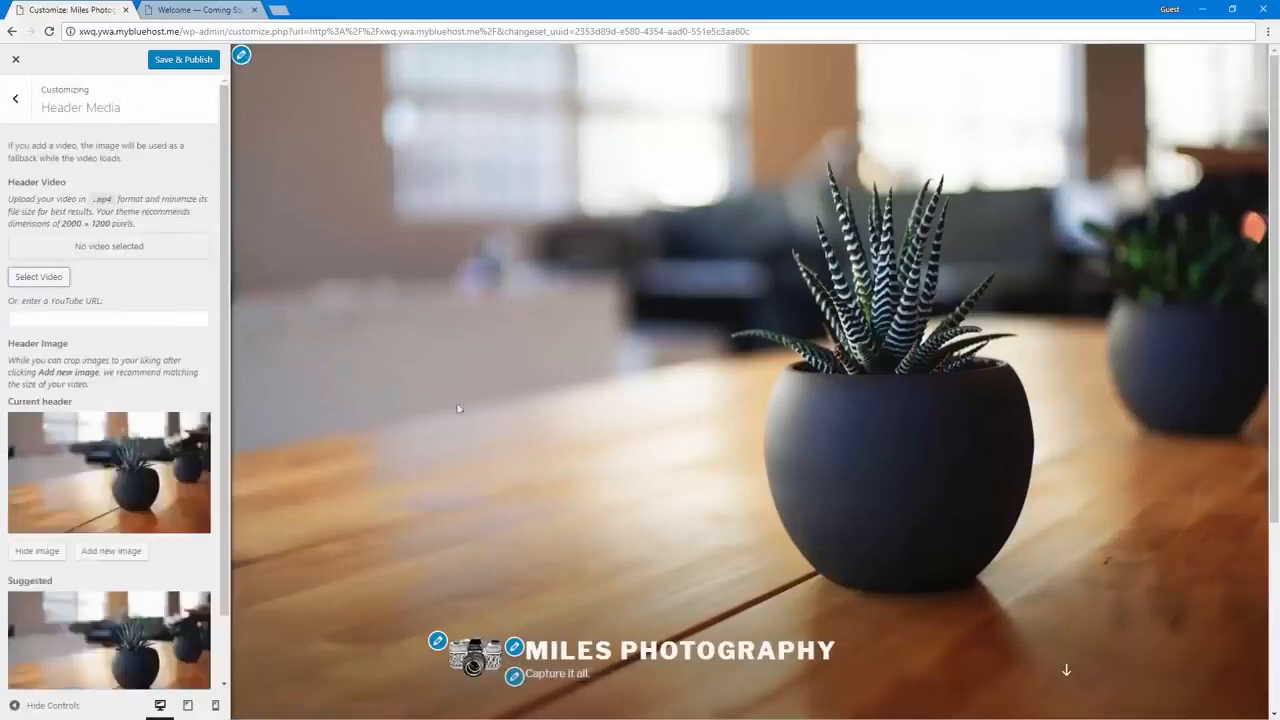
pyautogui.click(438, 641)
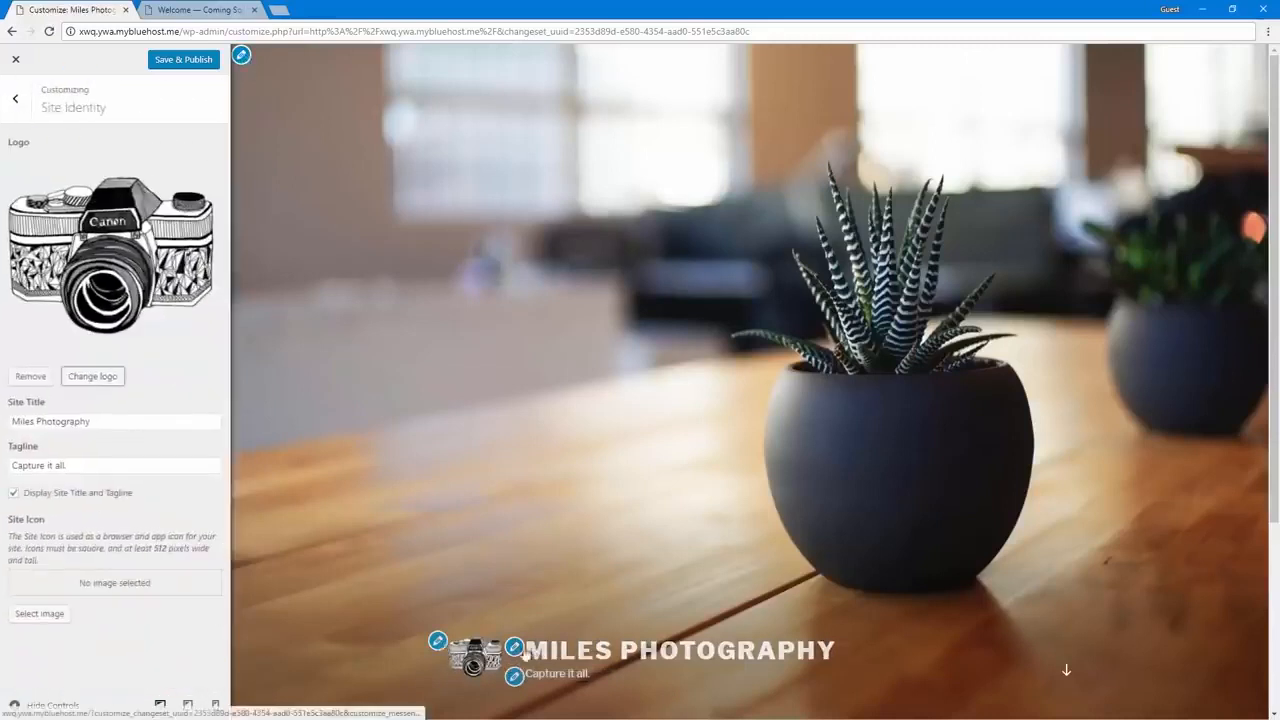
pyautogui.click(241, 55)
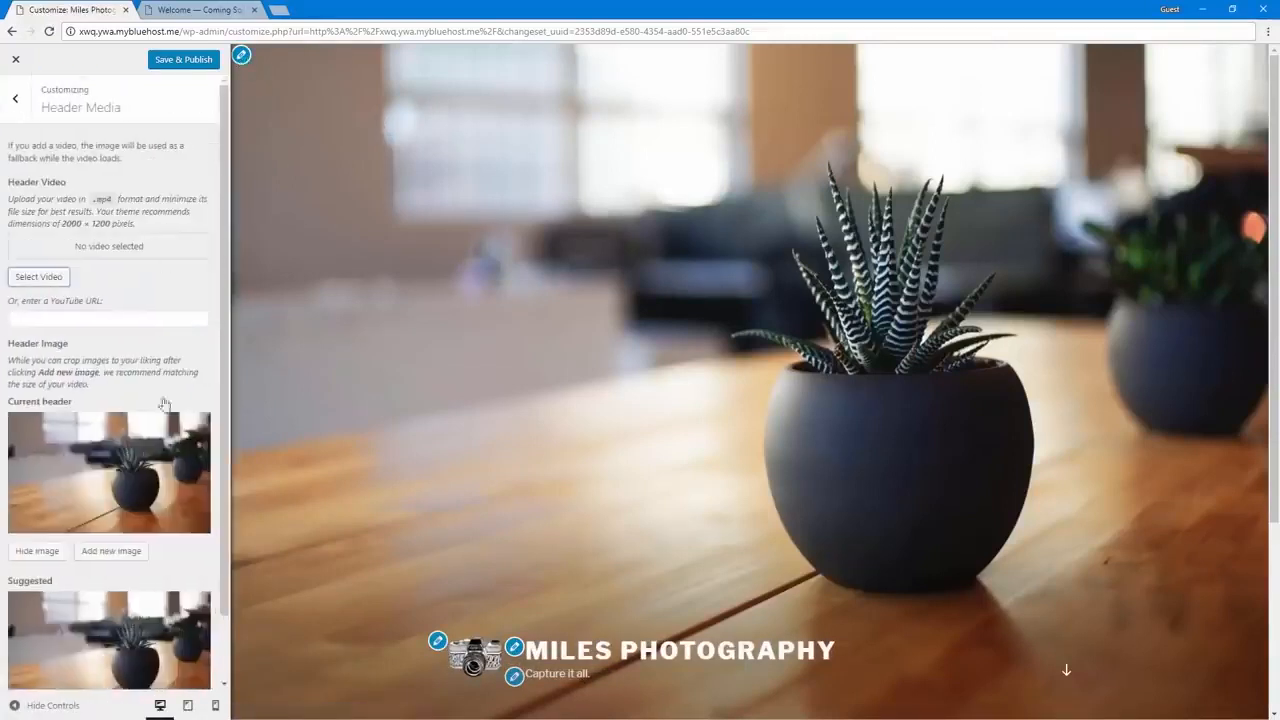
pyautogui.click(105, 551)
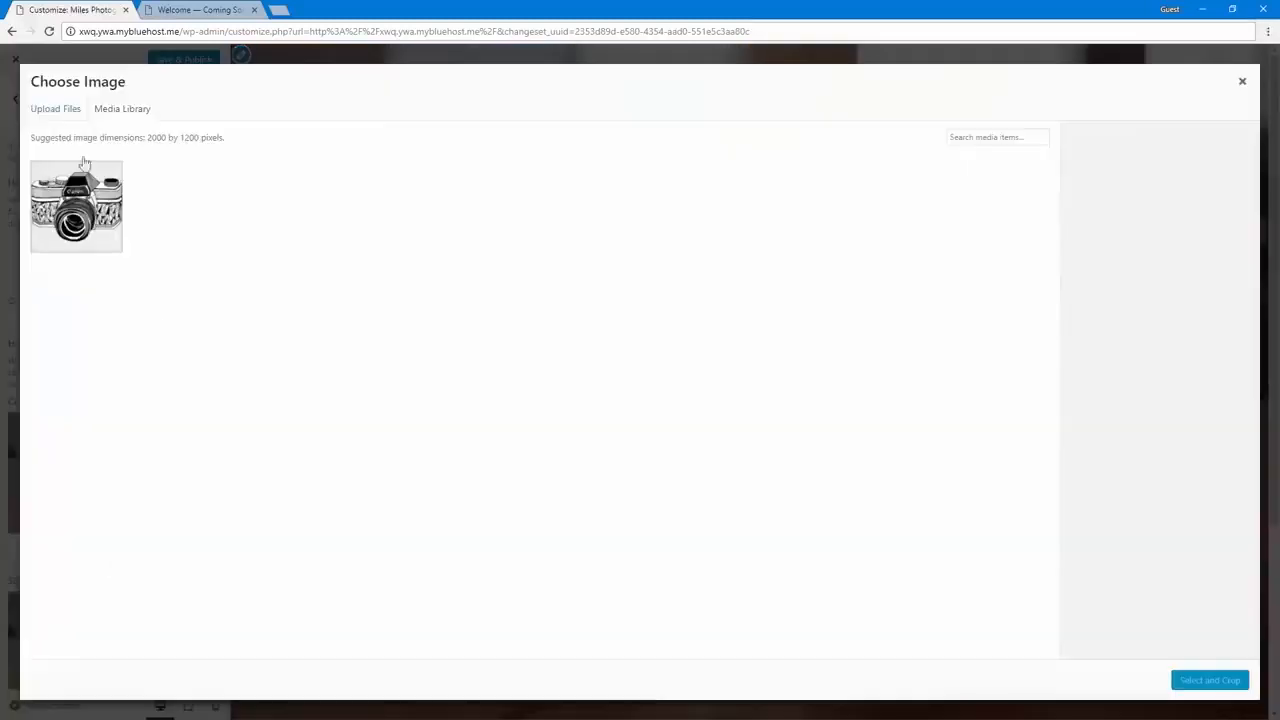
pyautogui.click(44, 110)
pyautogui.click(626, 358)
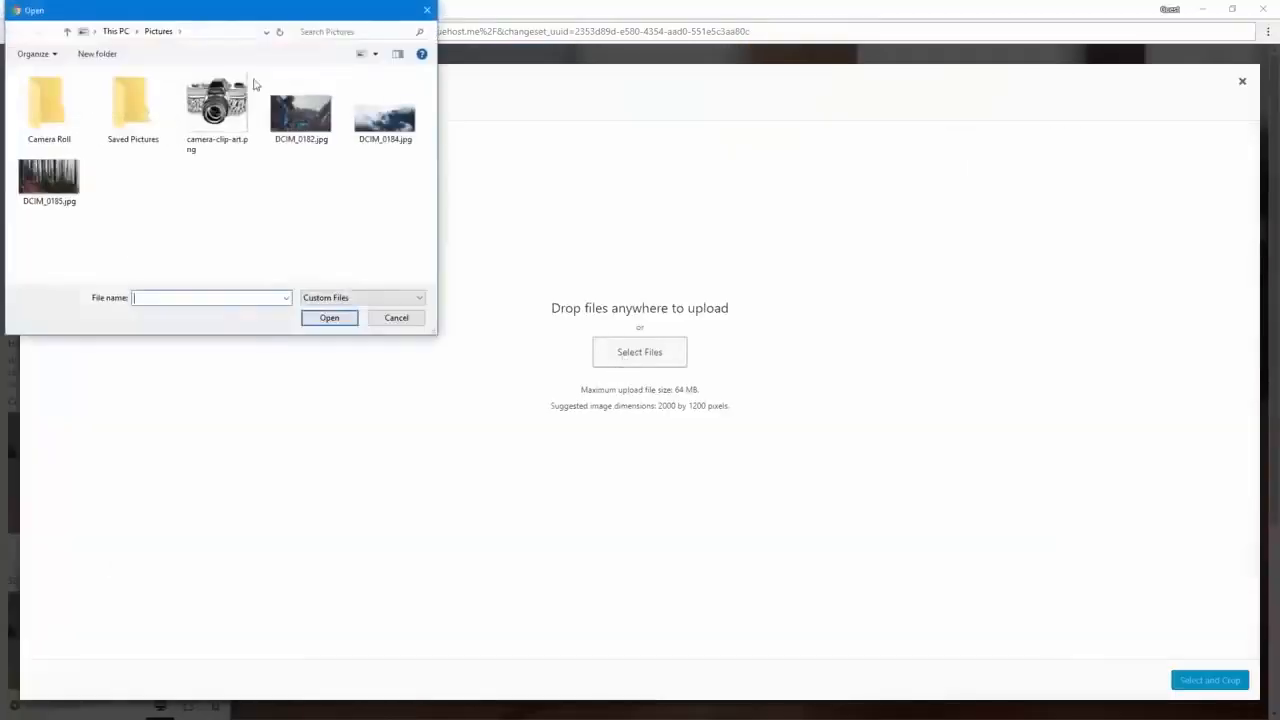
pyautogui.doubleClick(301, 112)
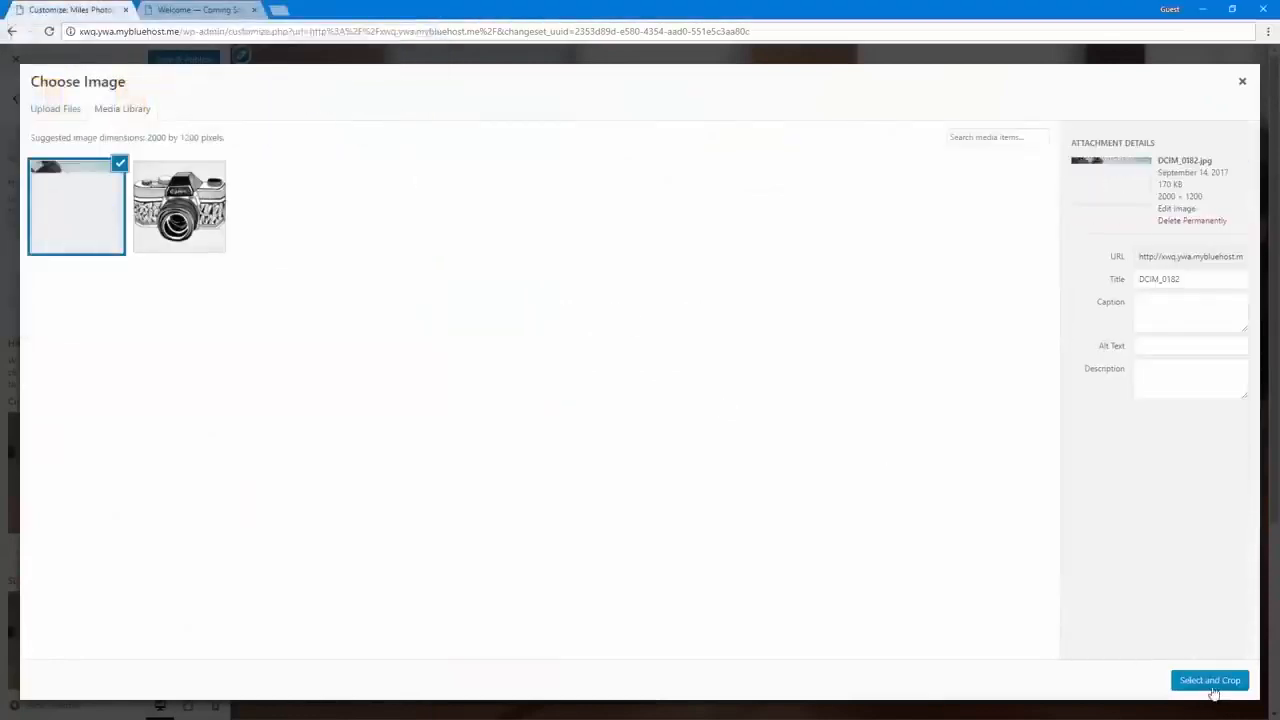
pyautogui.click(1212, 681)
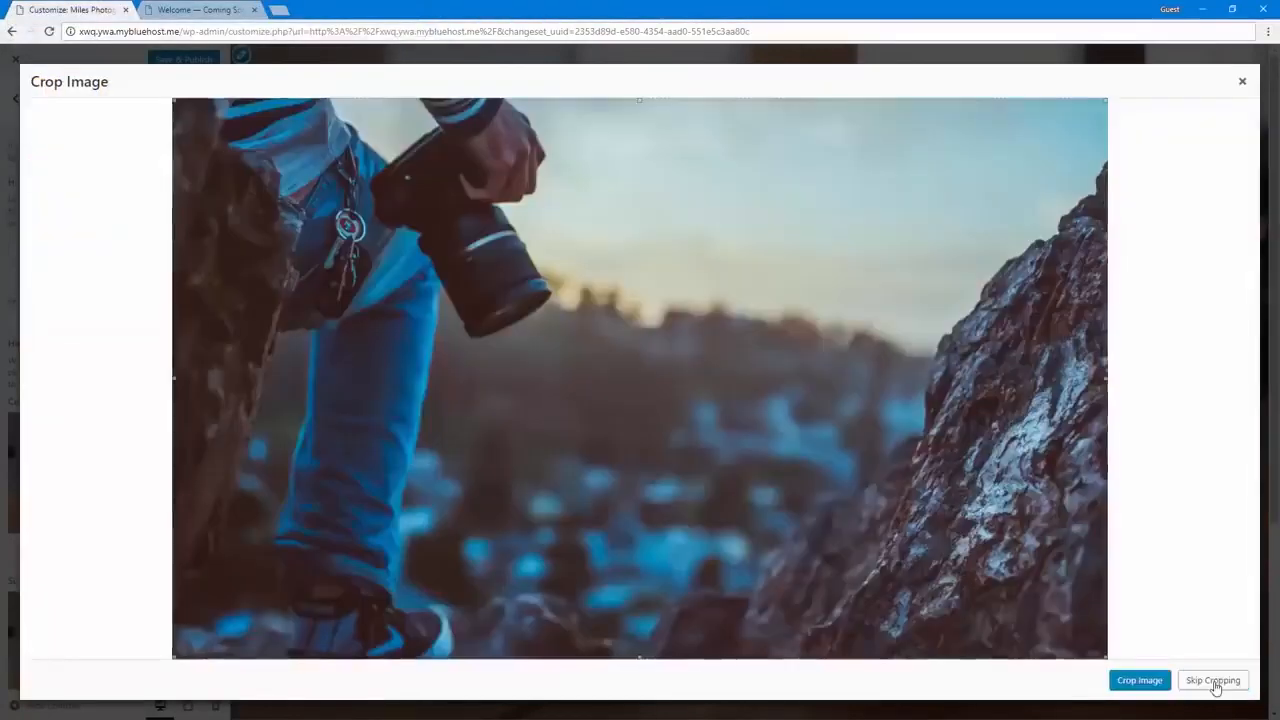
pyautogui.click(1213, 682)
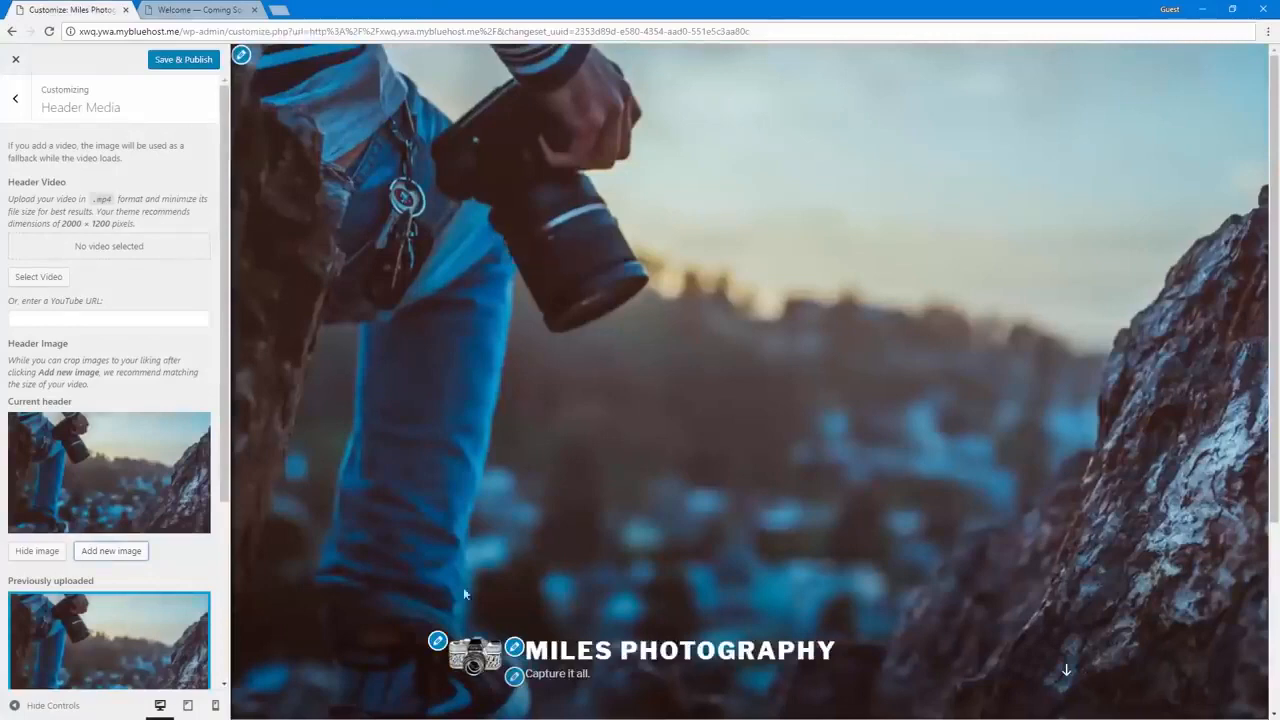
# - Change the site tagline to "Capture it all on film." in the Site Identity settings
pyautogui.click(515, 677)
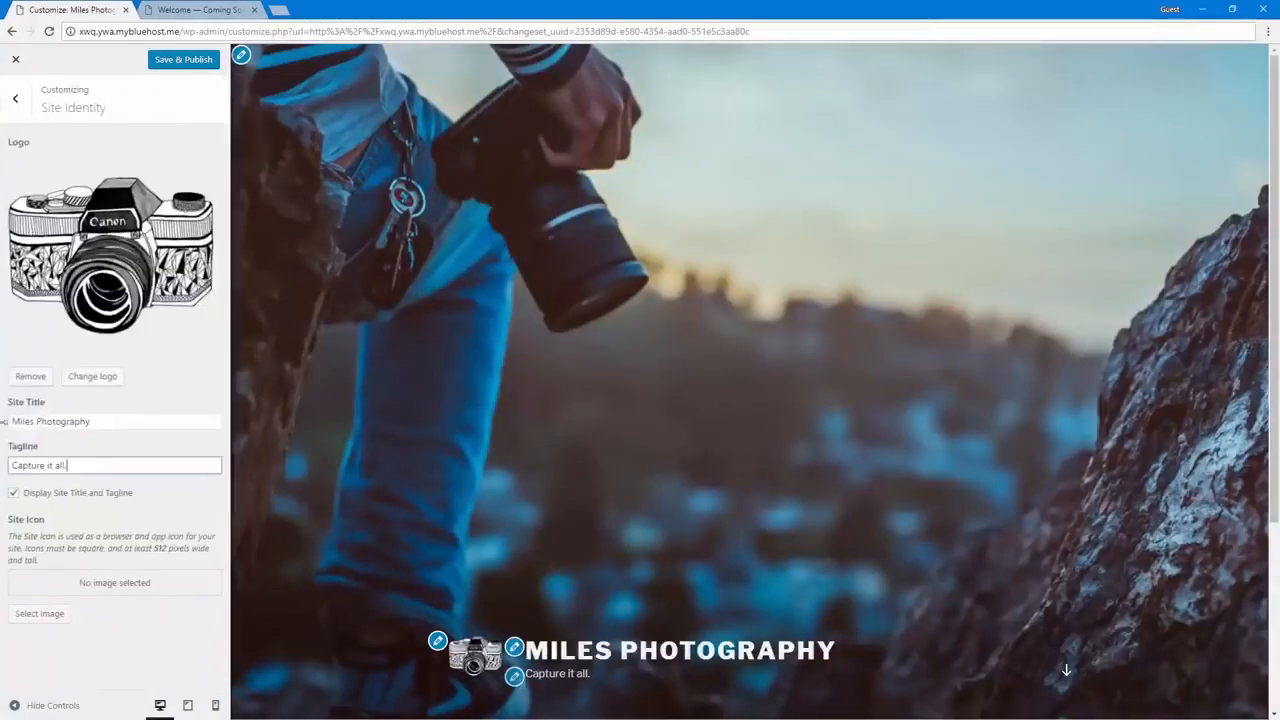
pyautogui.press('BackSpace')
pyautogui.write('on film')
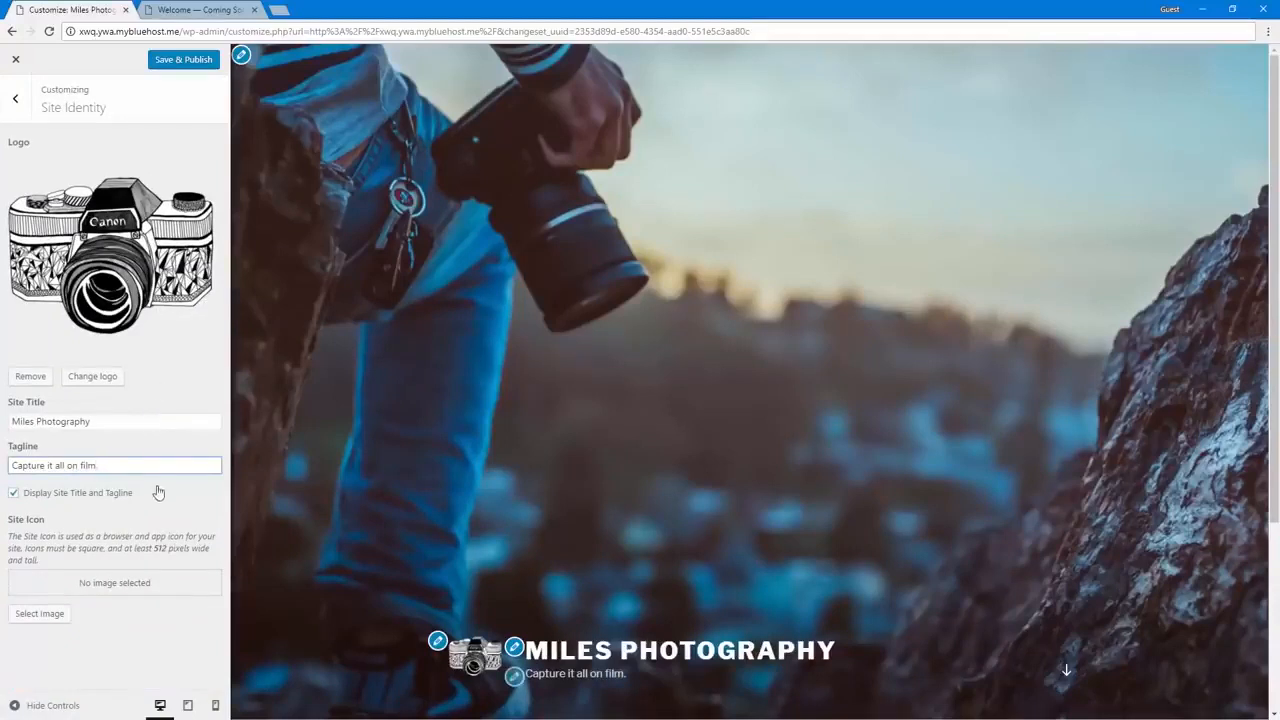
# - Set the camera drawing from the media library as the site icon without cropping
pyautogui.click(18, 613)
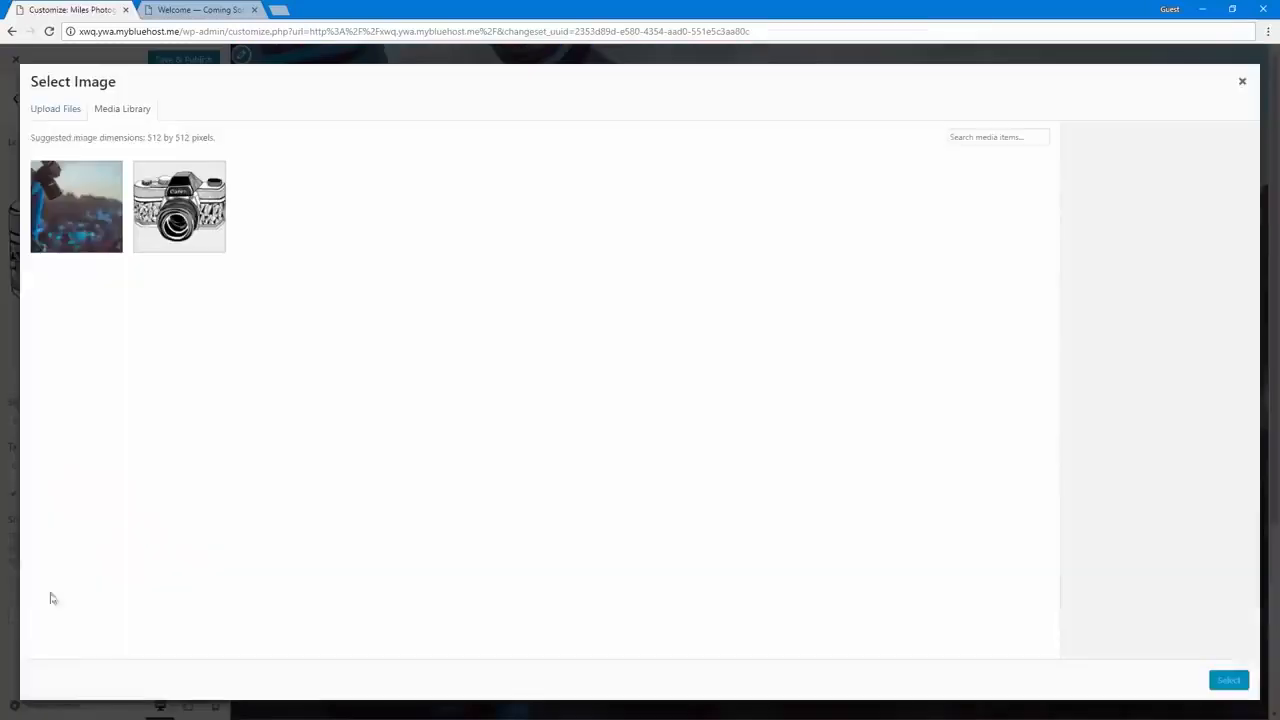
pyautogui.click(177, 207)
pyautogui.click(1222, 680)
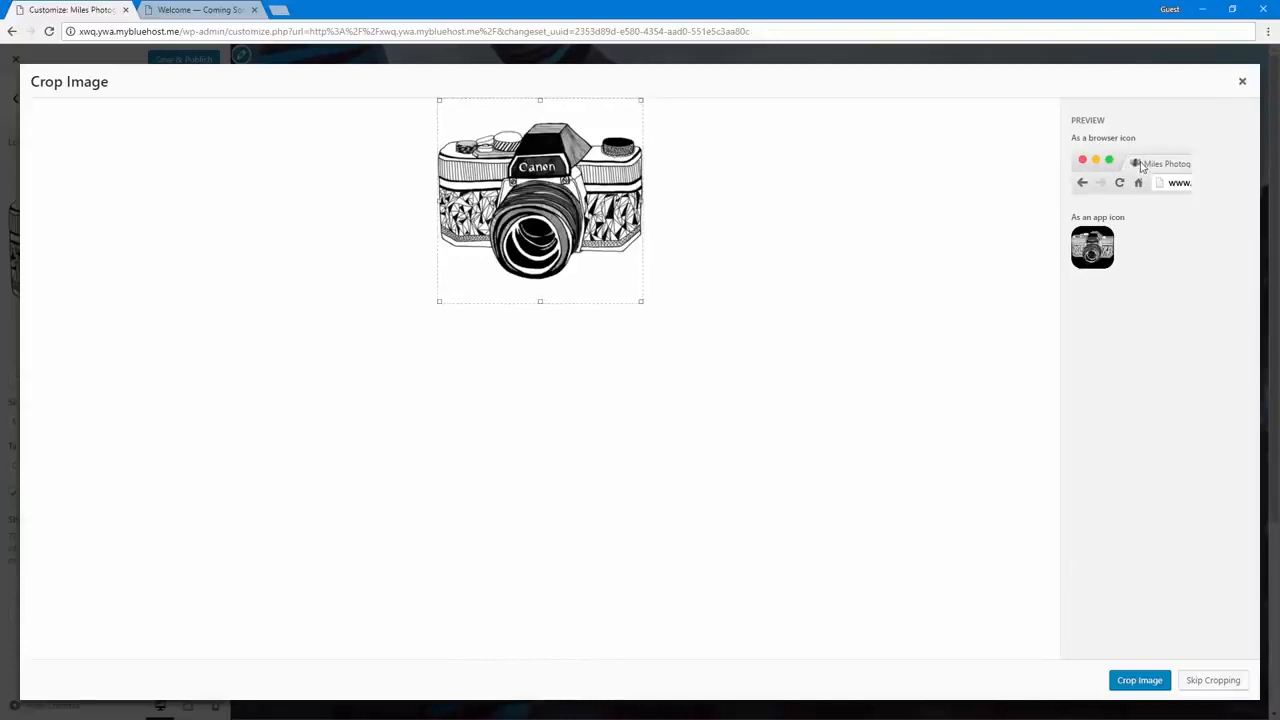
pyautogui.click(1210, 683)
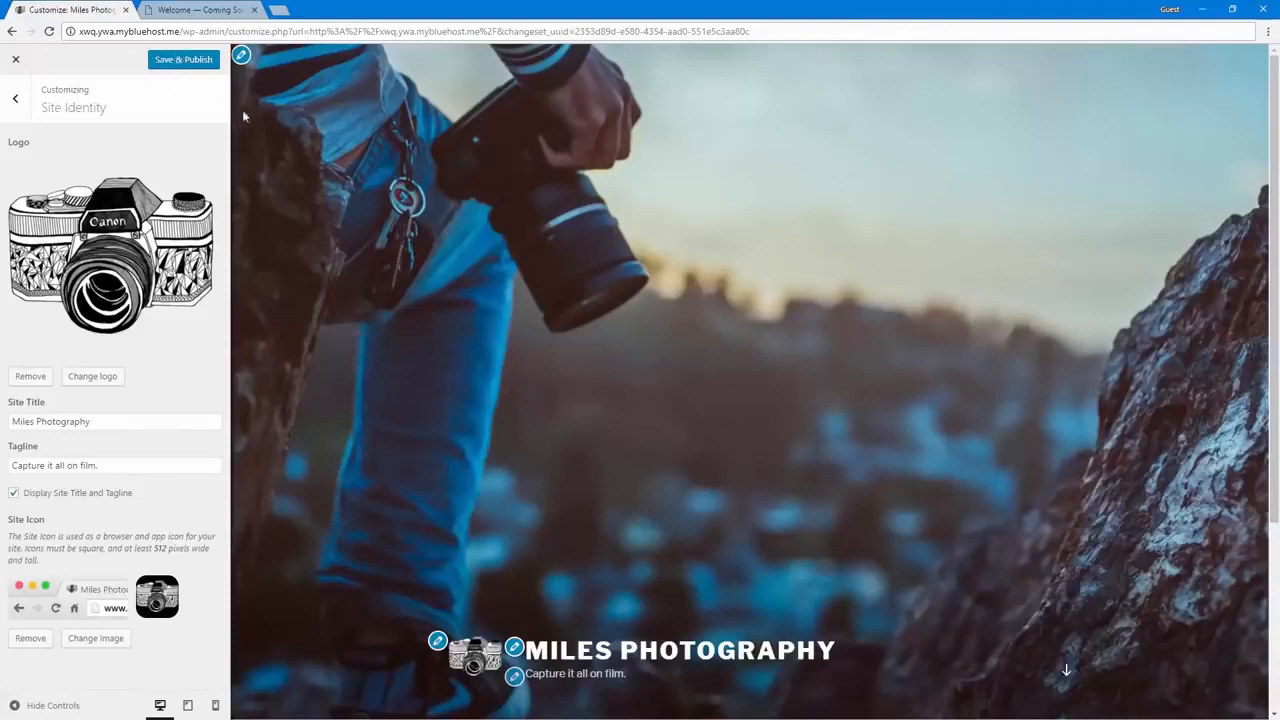
# - Check the front page preview from header to footer and publish the site identity and header changes
pyautogui.scroll(-3, 458, 428)
pyautogui.scroll(3, 458, 428)
pyautogui.scroll(-3, 378, 404)
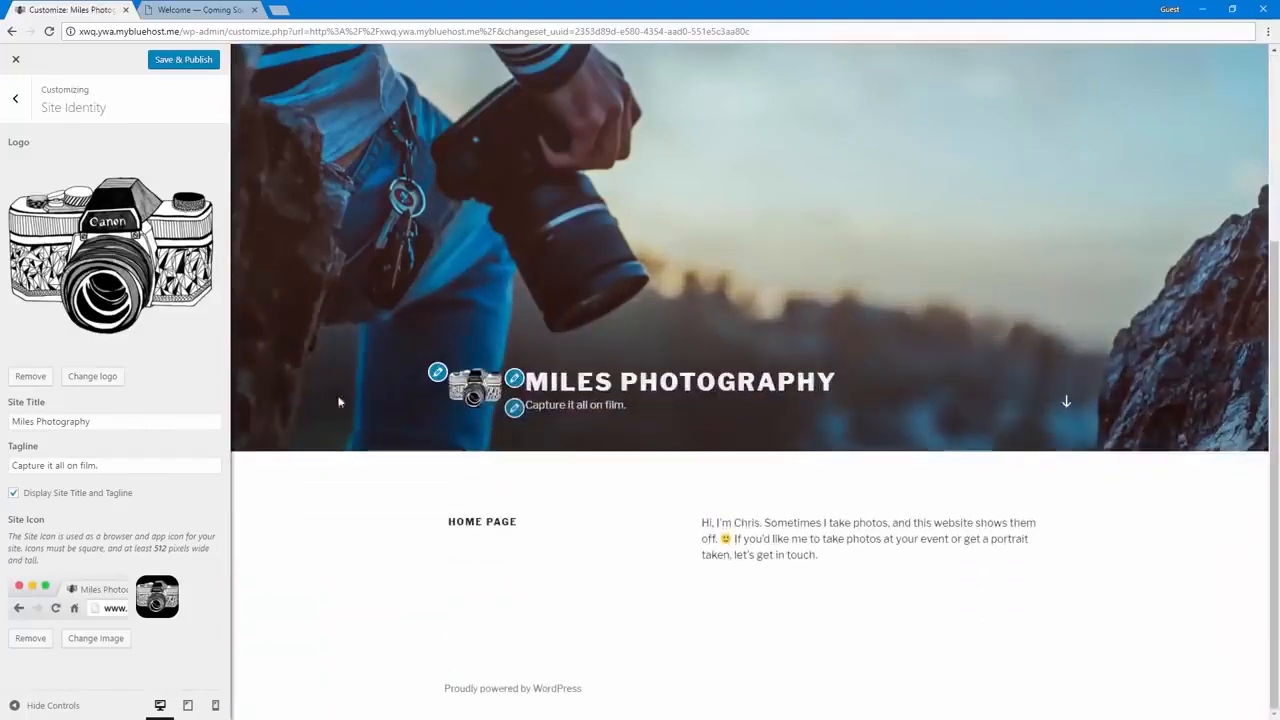
pyautogui.scroll(3, 337, 400)
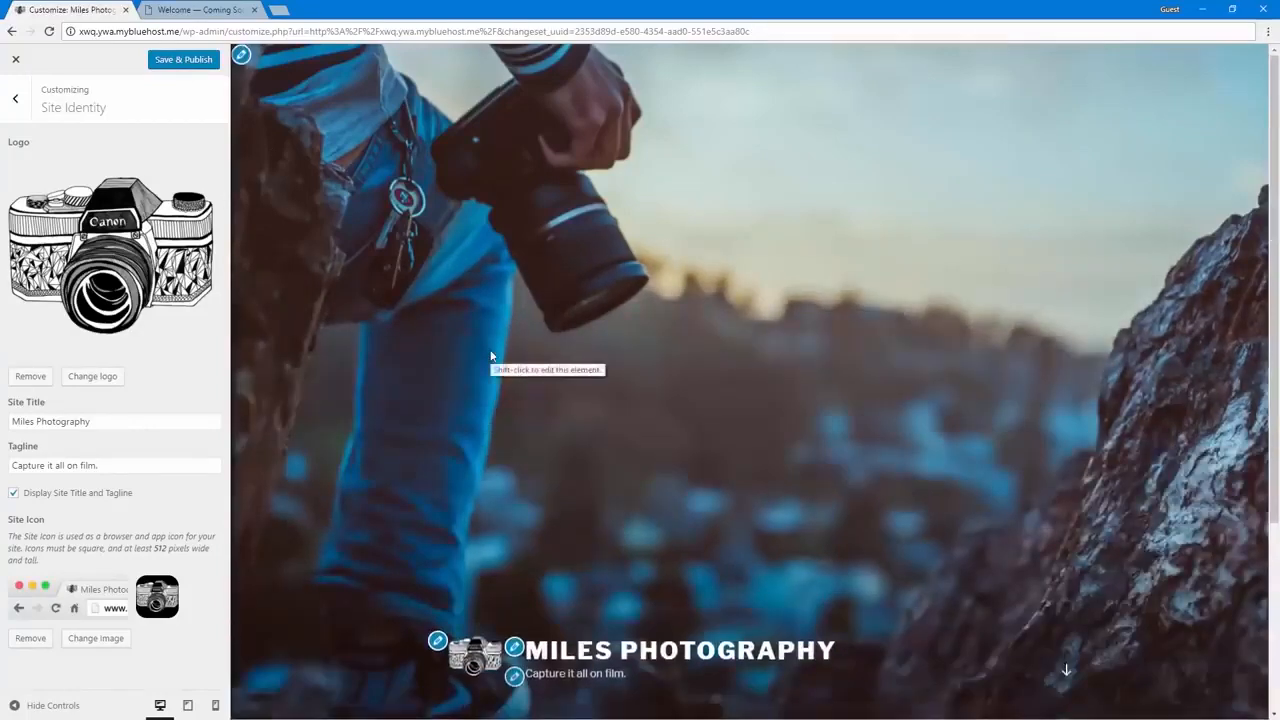
pyautogui.scroll(-3, 491, 356)
pyautogui.scroll(3, 491, 356)
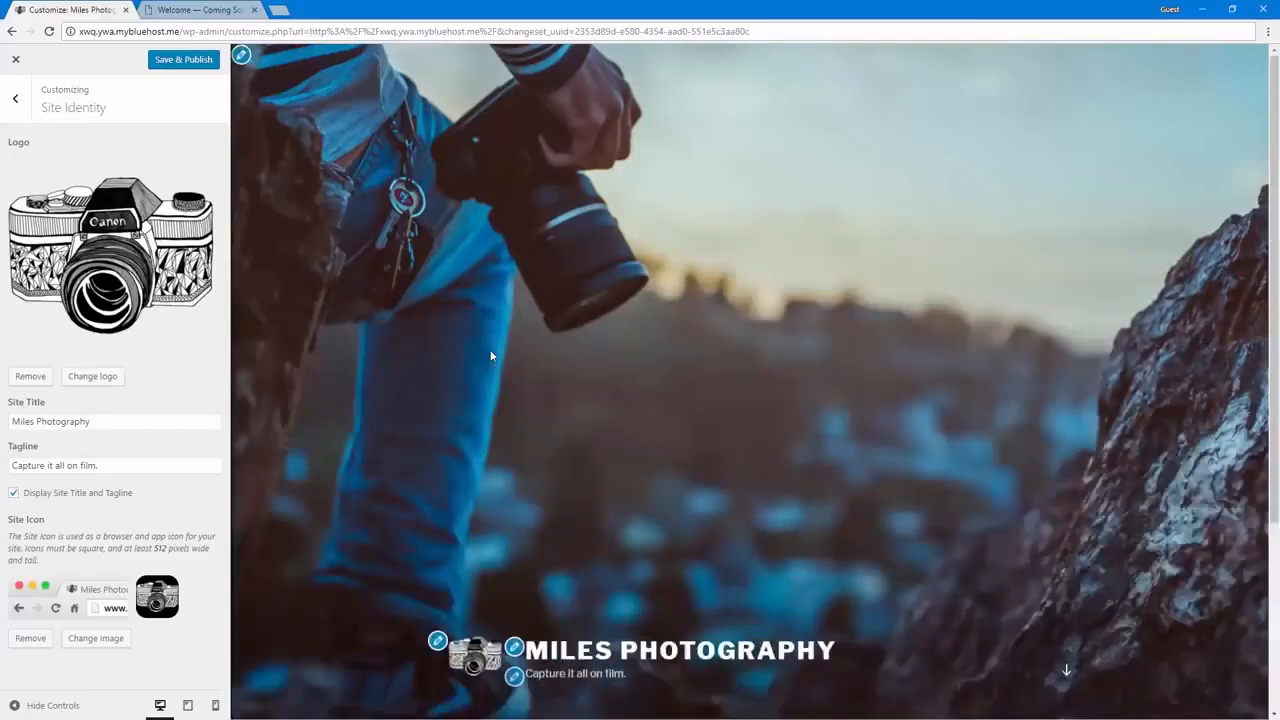
pyautogui.click(167, 66)
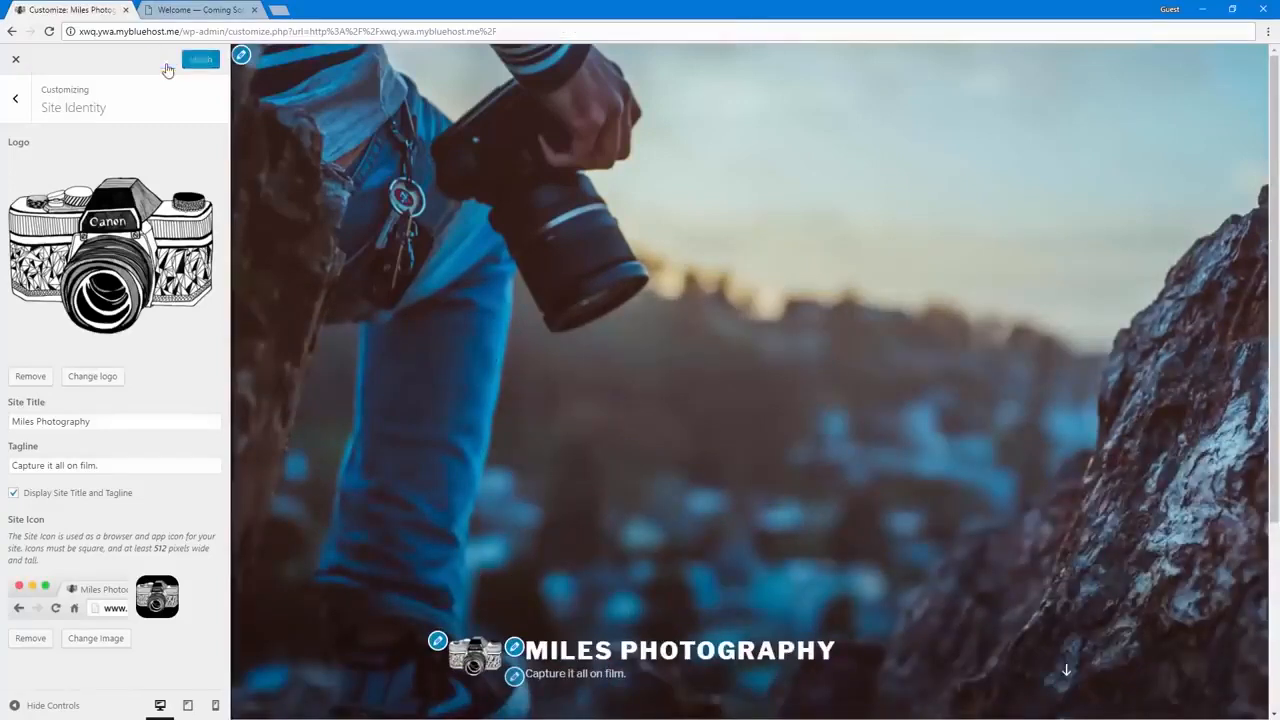
# - Try the Custom color scheme, set the site's color scheme to Dark, and return to the main customizer options
pyautogui.click(15, 100)
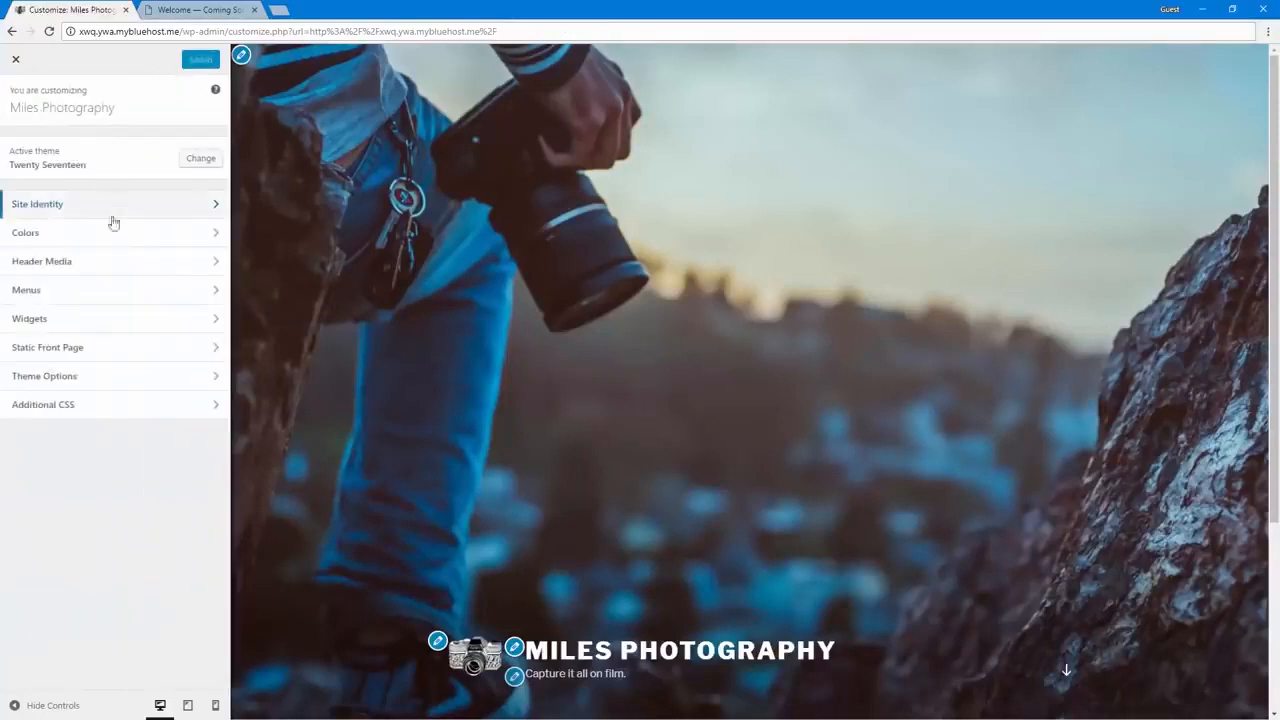
pyautogui.click(109, 240)
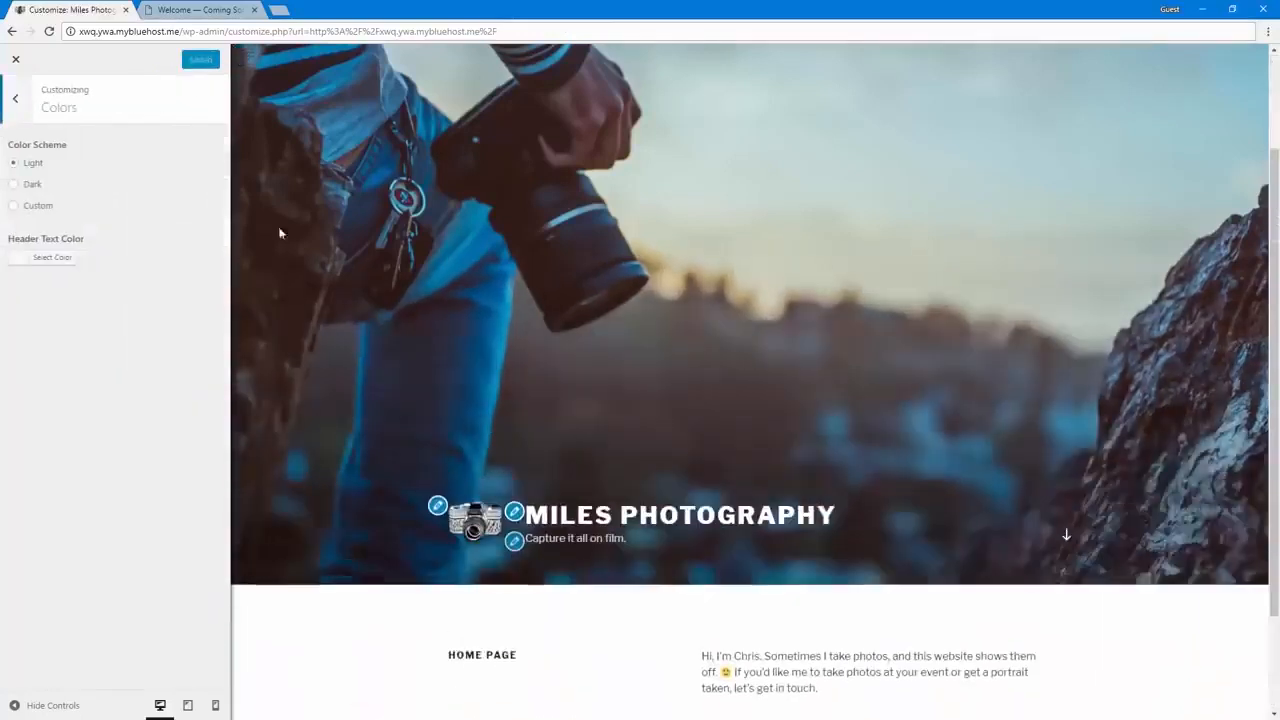
pyautogui.click(38, 207)
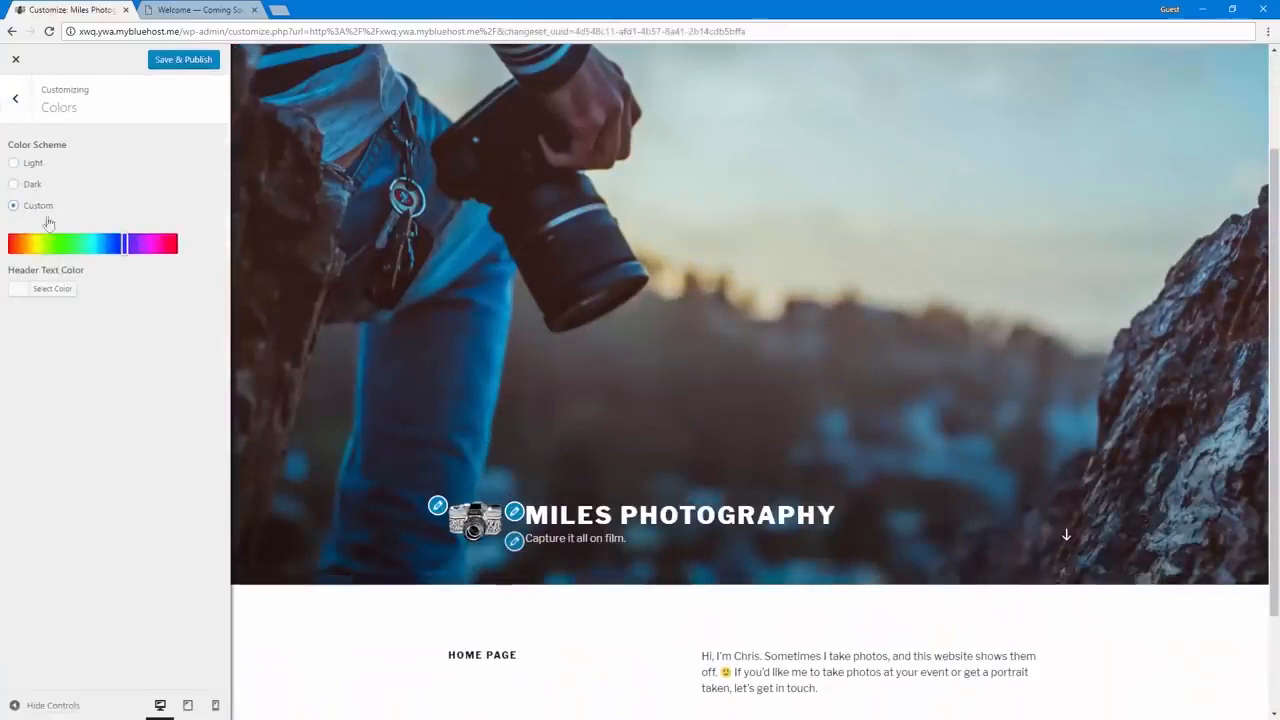
pyautogui.click(36, 187)
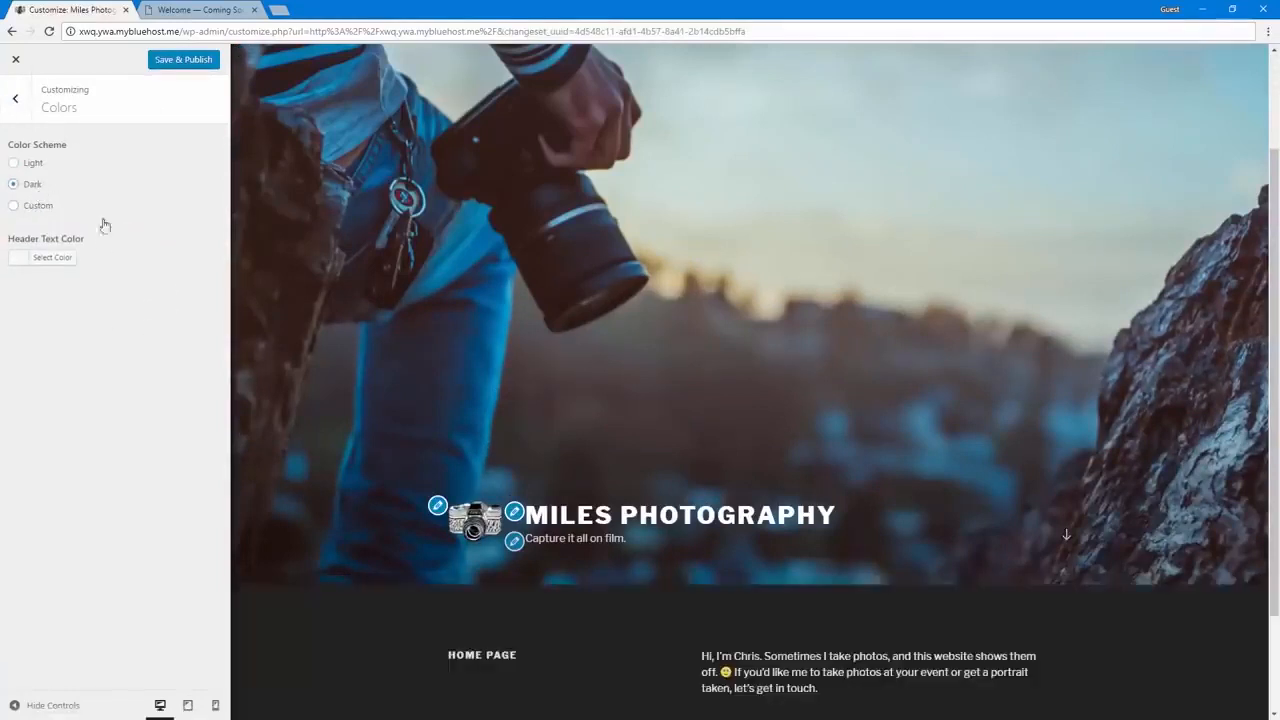
pyautogui.click(15, 98)
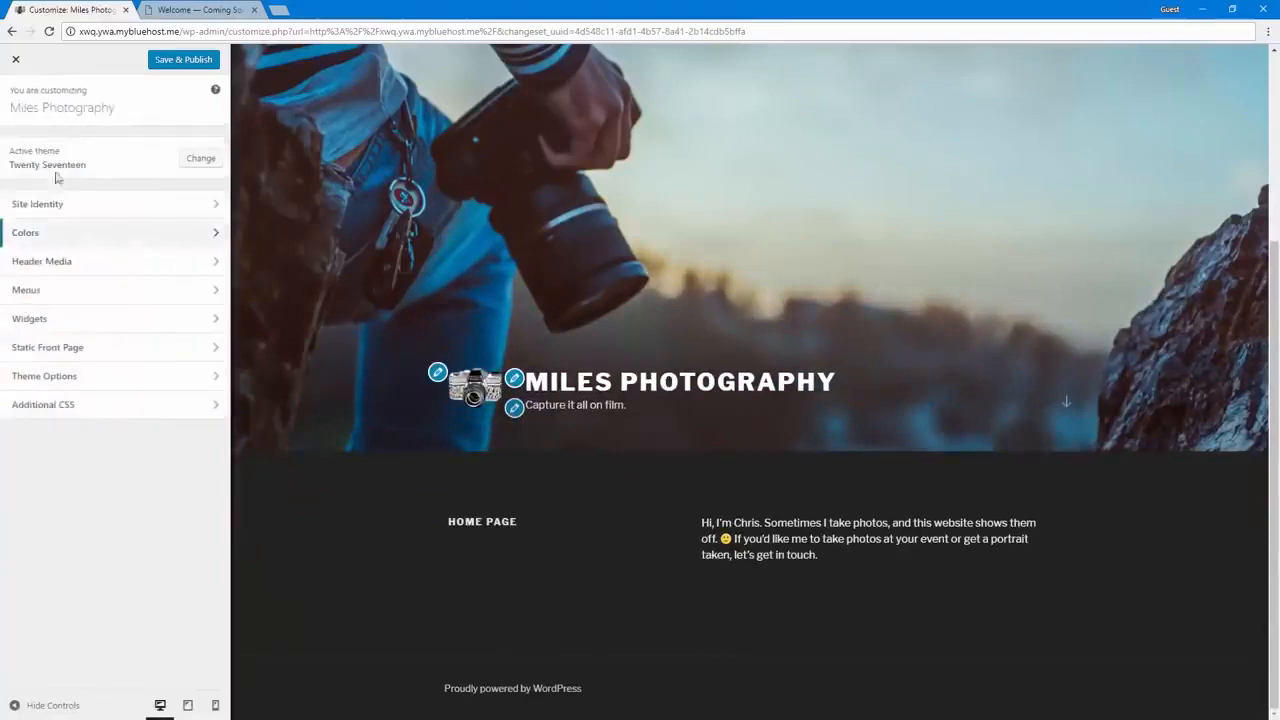
# - Examine the header video and image options and the Menus settings, and return to the main customizer options
pyautogui.click(103, 265)
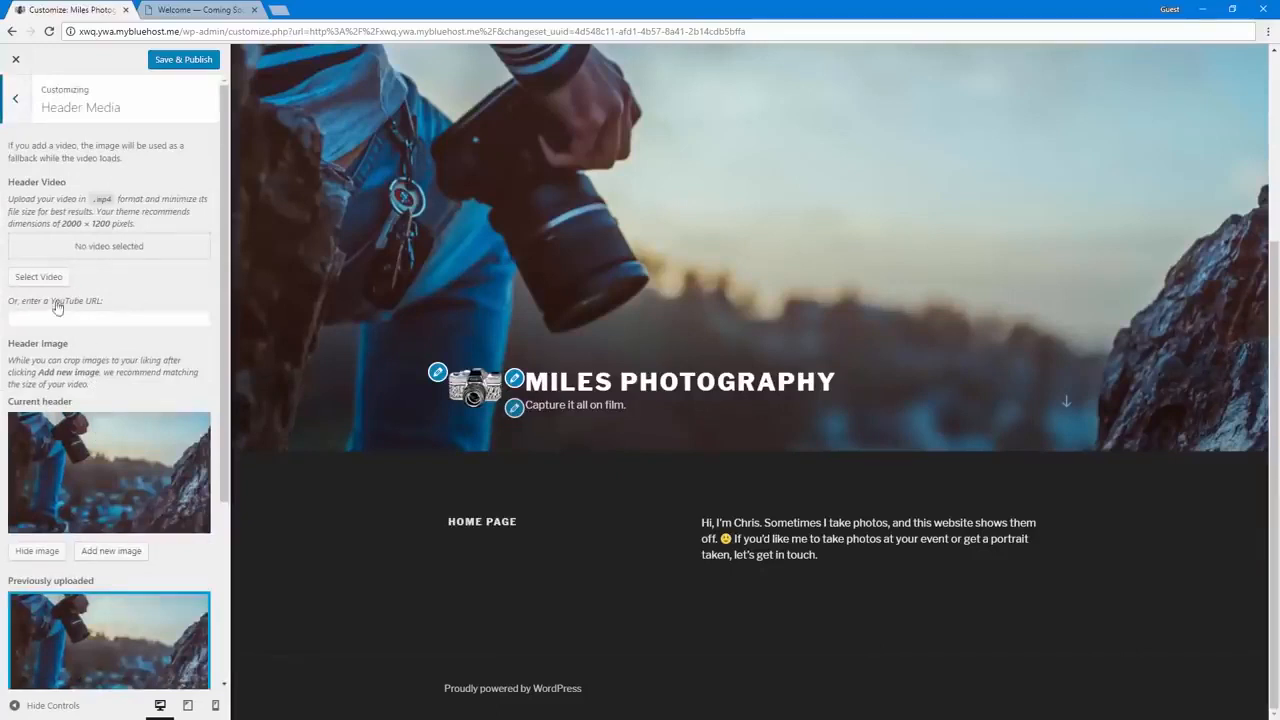
pyautogui.click(16, 320)
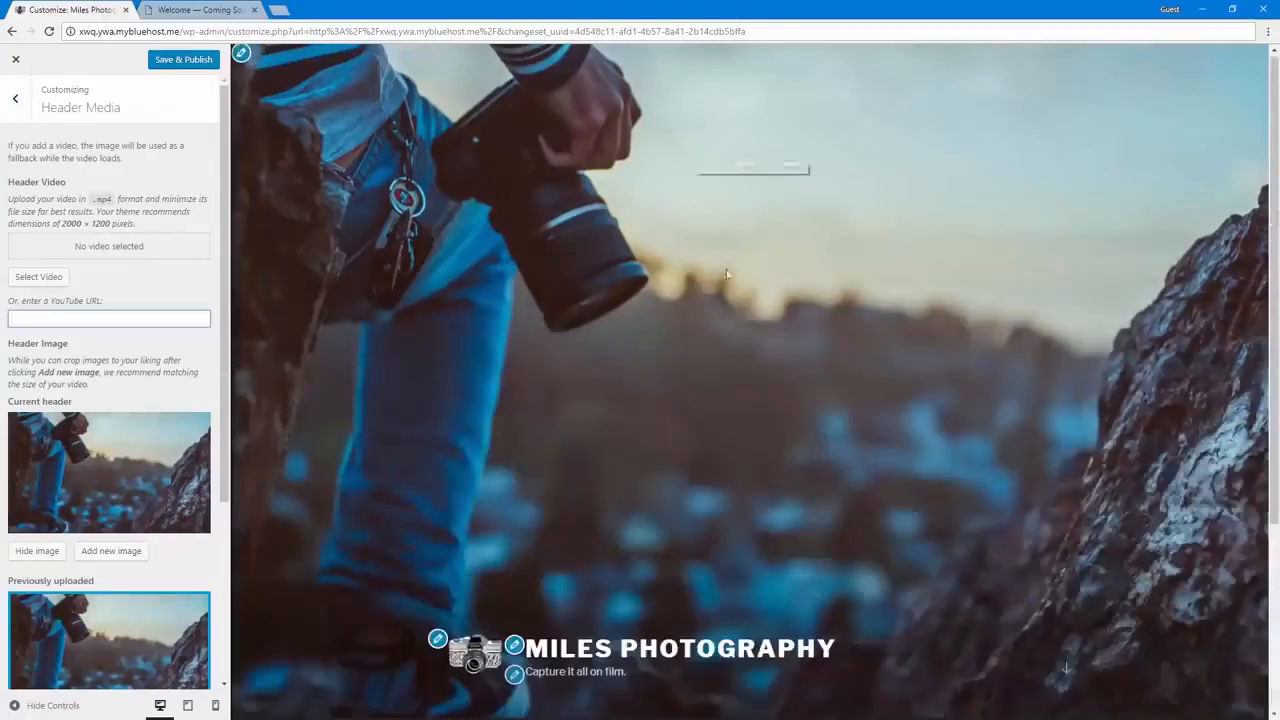
pyautogui.click(15, 98)
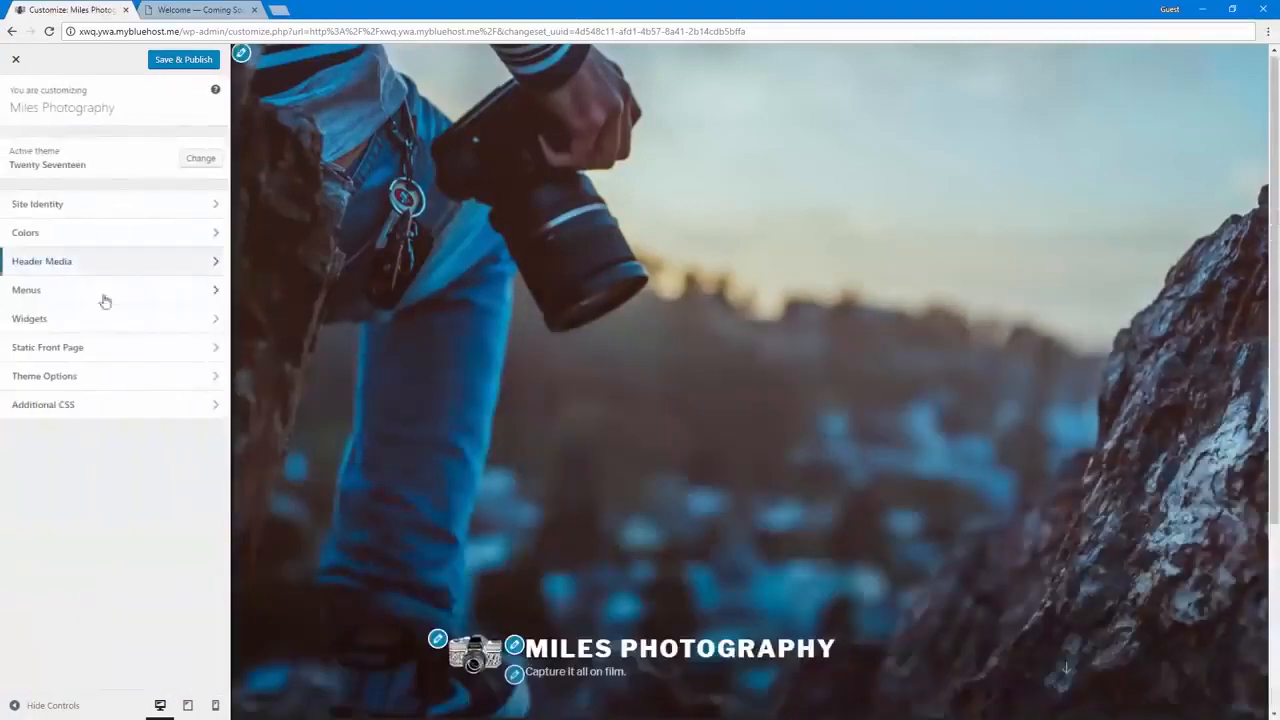
pyautogui.click(103, 294)
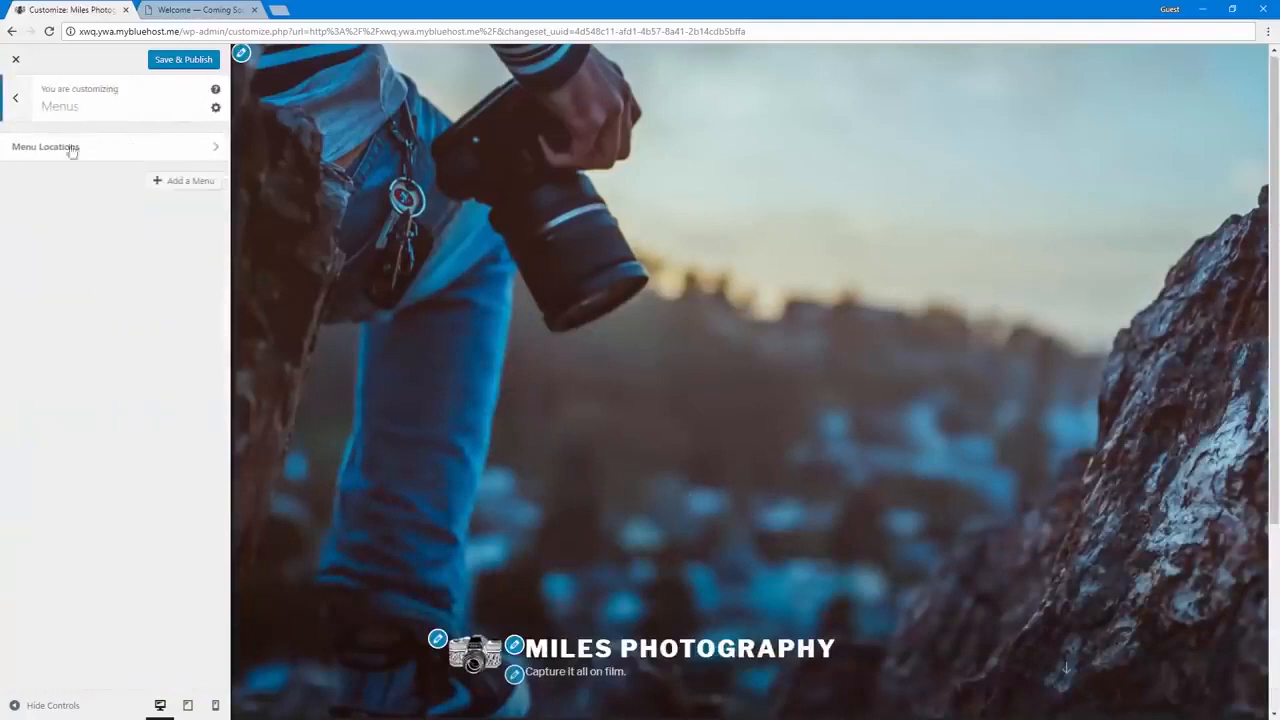
pyautogui.click(15, 98)
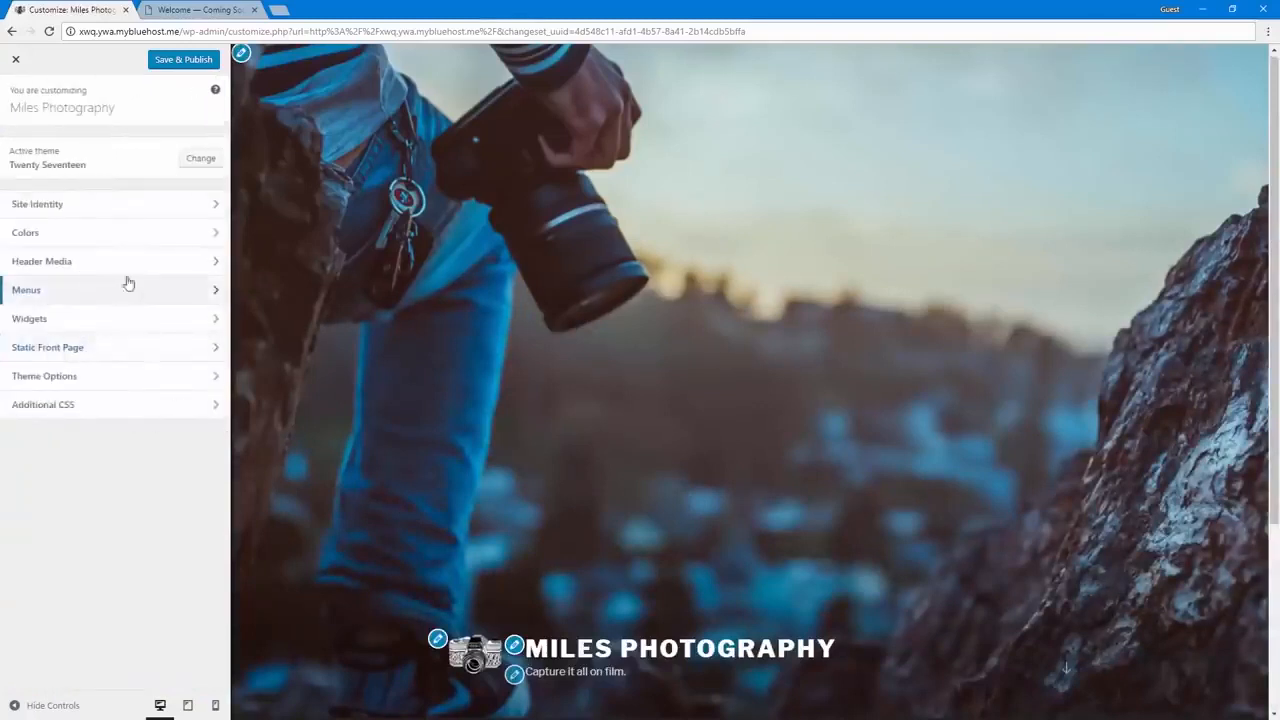
# - Assign the Contact Me page to Front Page Section 1 in the theme options, check the preview, and publish the changes
pyautogui.click(129, 375)
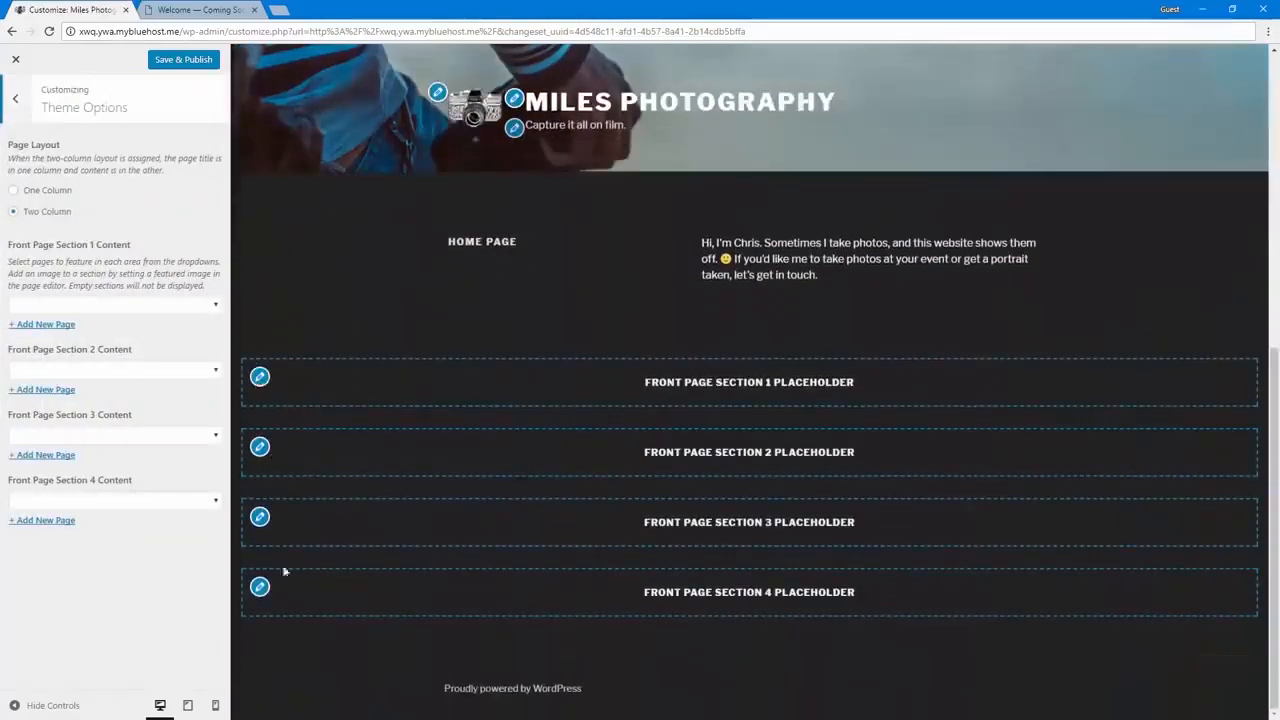
pyautogui.click(143, 306)
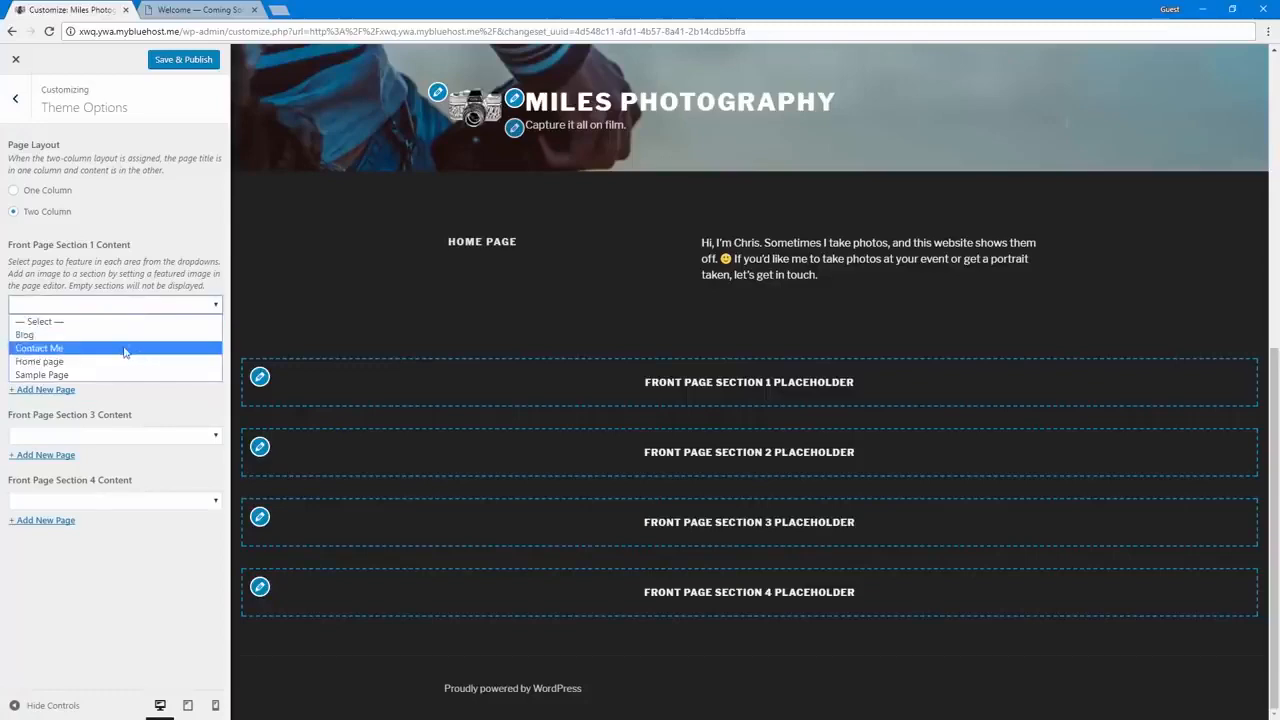
pyautogui.click(125, 352)
pyautogui.scroll(-1, 473, 436)
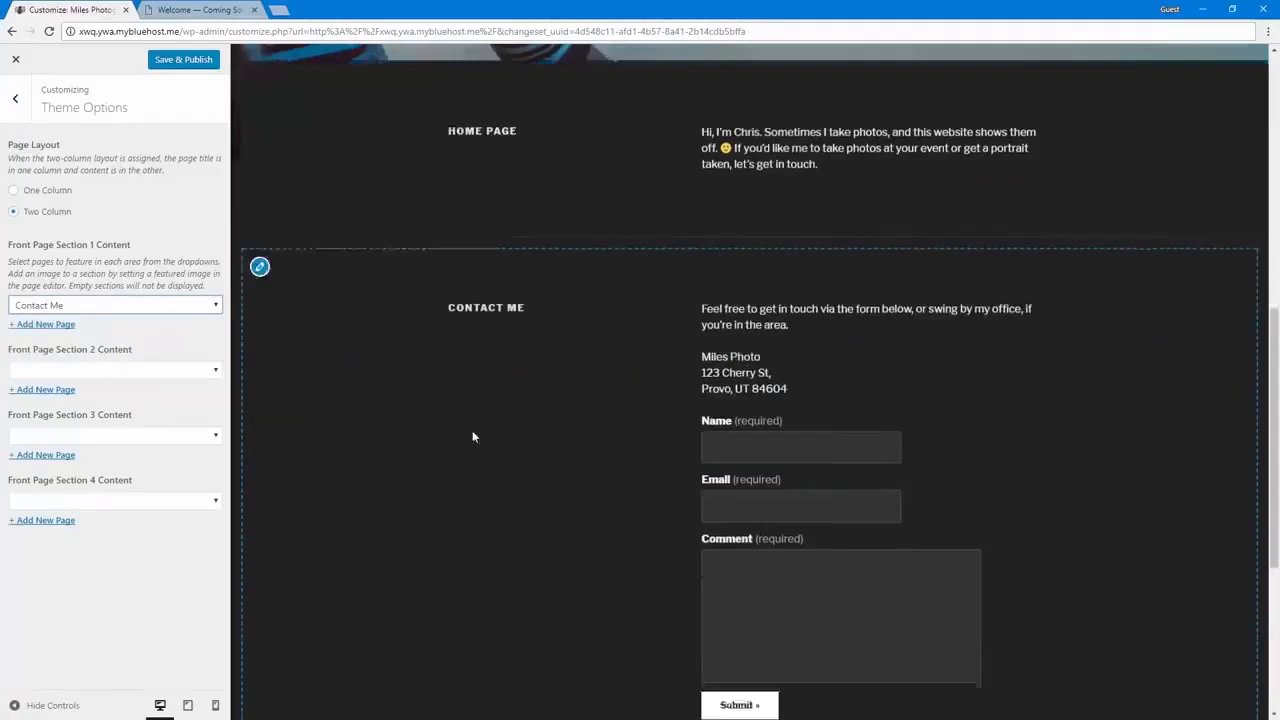
pyautogui.scroll(-2, 473, 436)
pyautogui.scroll(5, 387, 464)
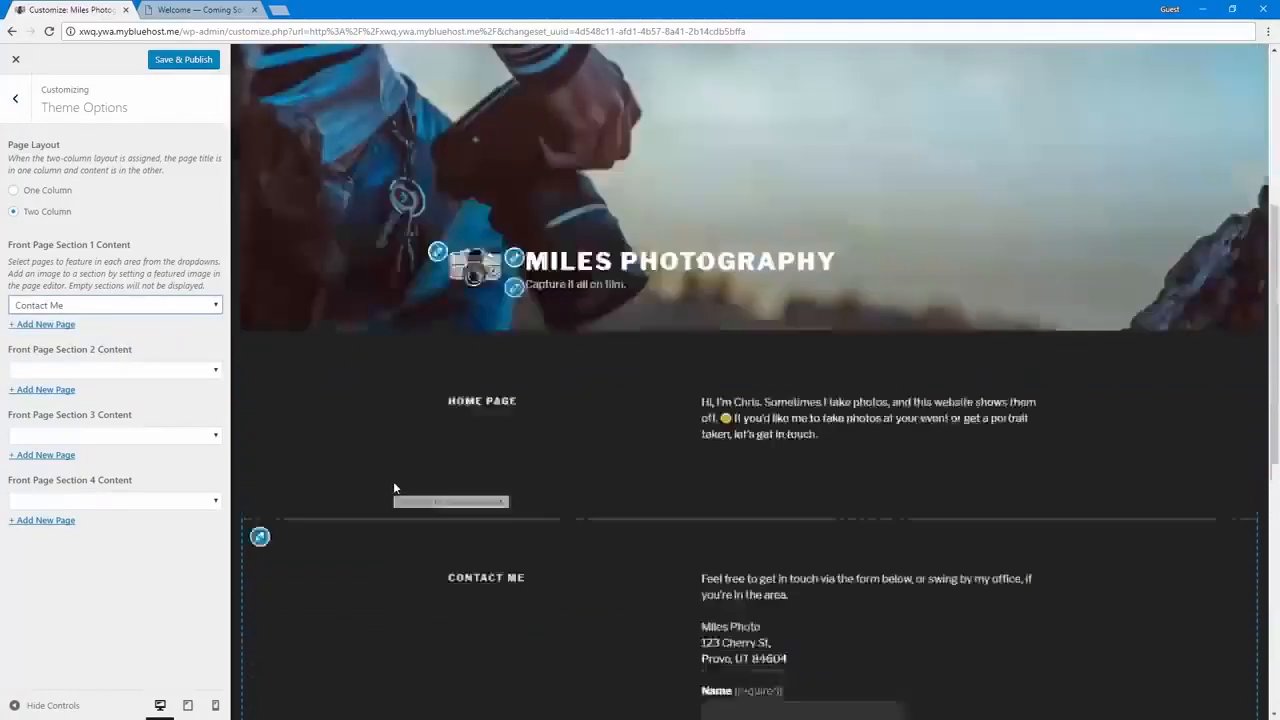
pyautogui.scroll(5, 393, 482)
pyautogui.scroll(-11, 393, 482)
pyautogui.scroll(4, 393, 482)
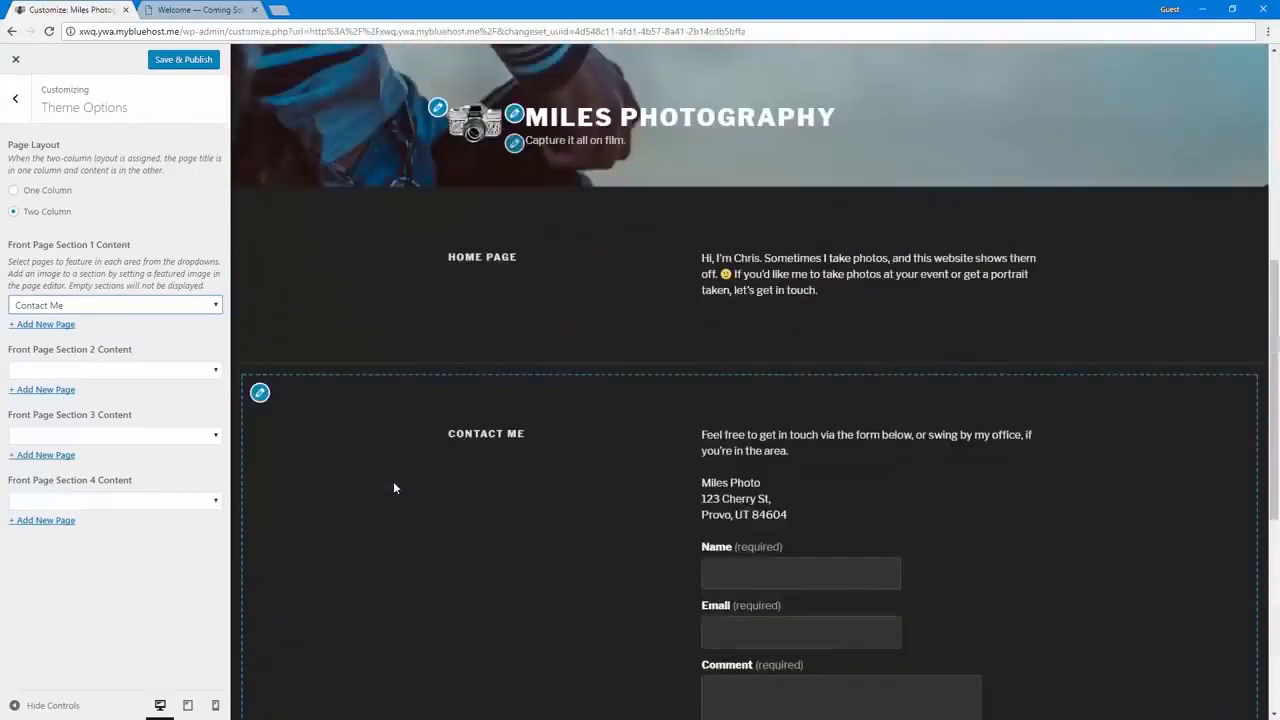
pyautogui.scroll(-1, 393, 482)
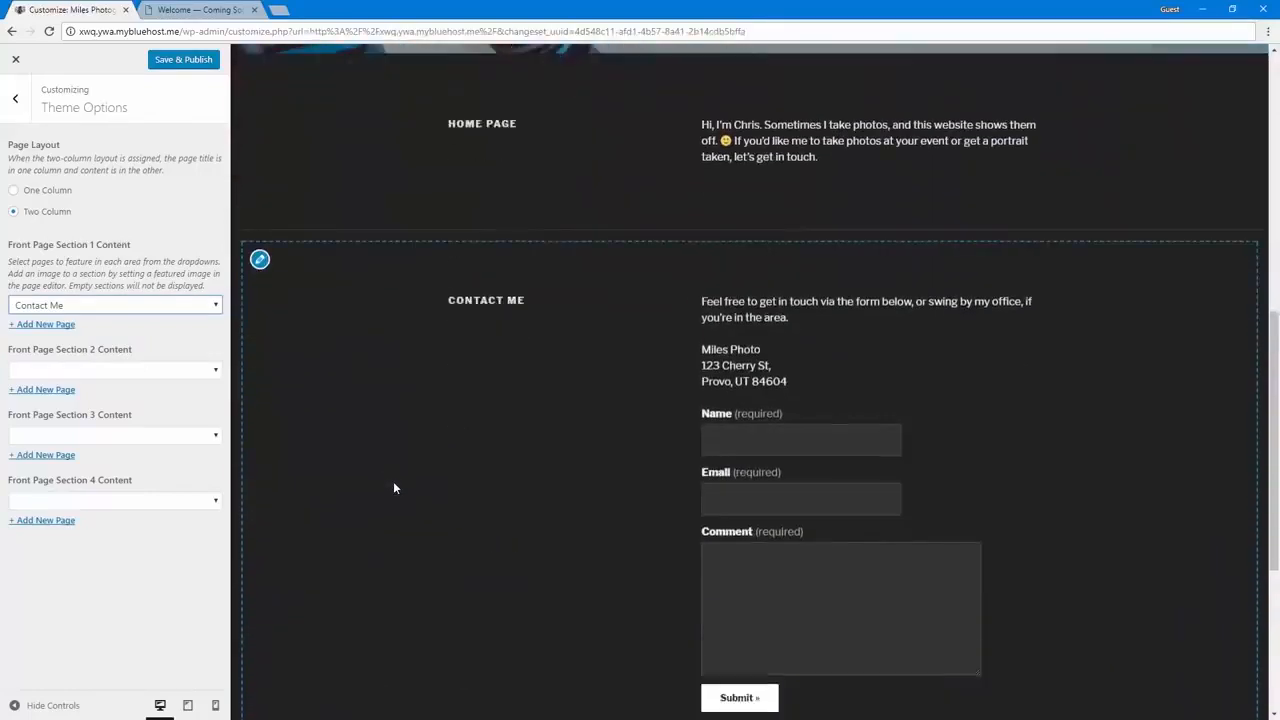
pyautogui.click(189, 62)
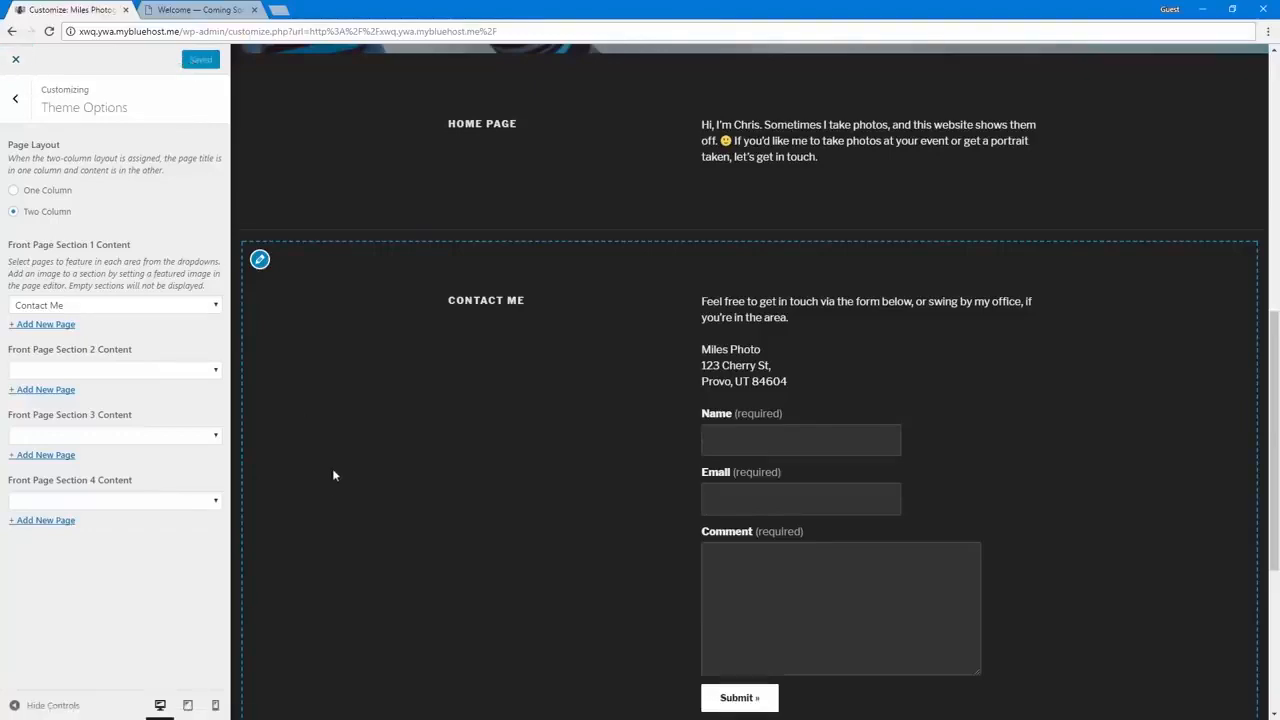
# - Close the customizer and examine the published front page, including its header, home page text and contact section
pyautogui.scroll(3, 334, 490)
pyautogui.scroll(-7, 268, 512)
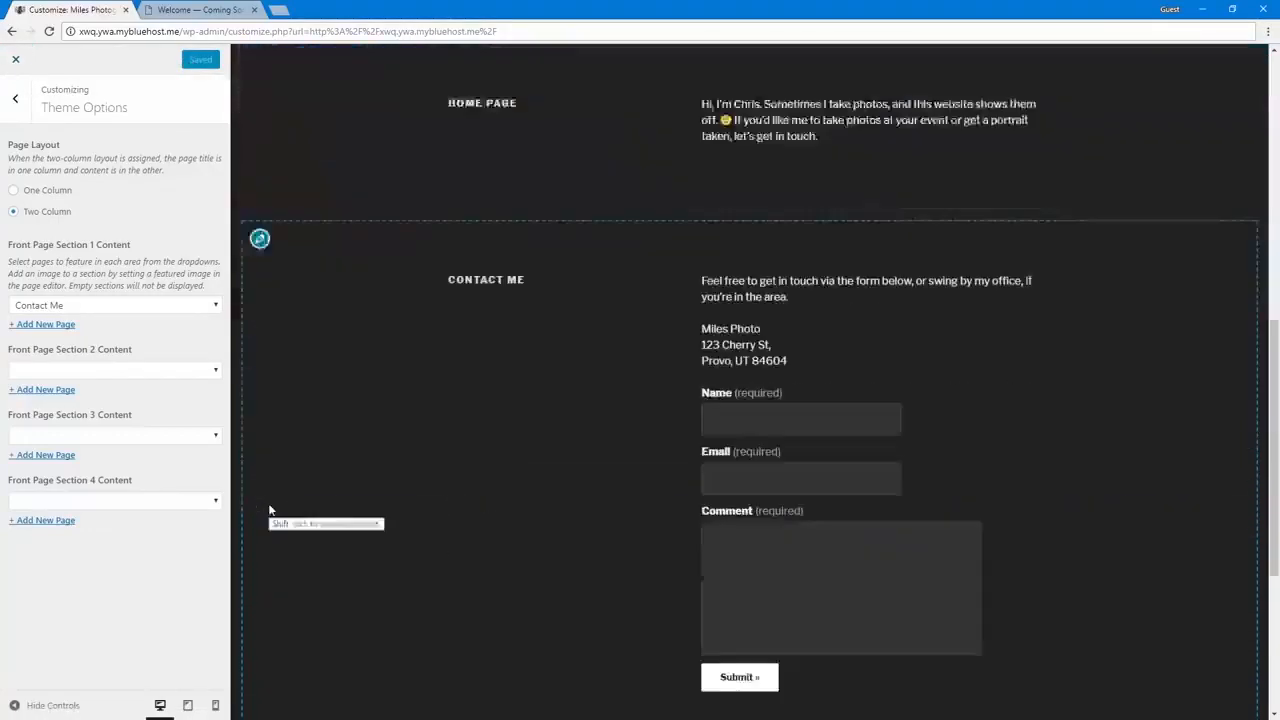
pyautogui.scroll(4, 266, 517)
pyautogui.click(15, 59)
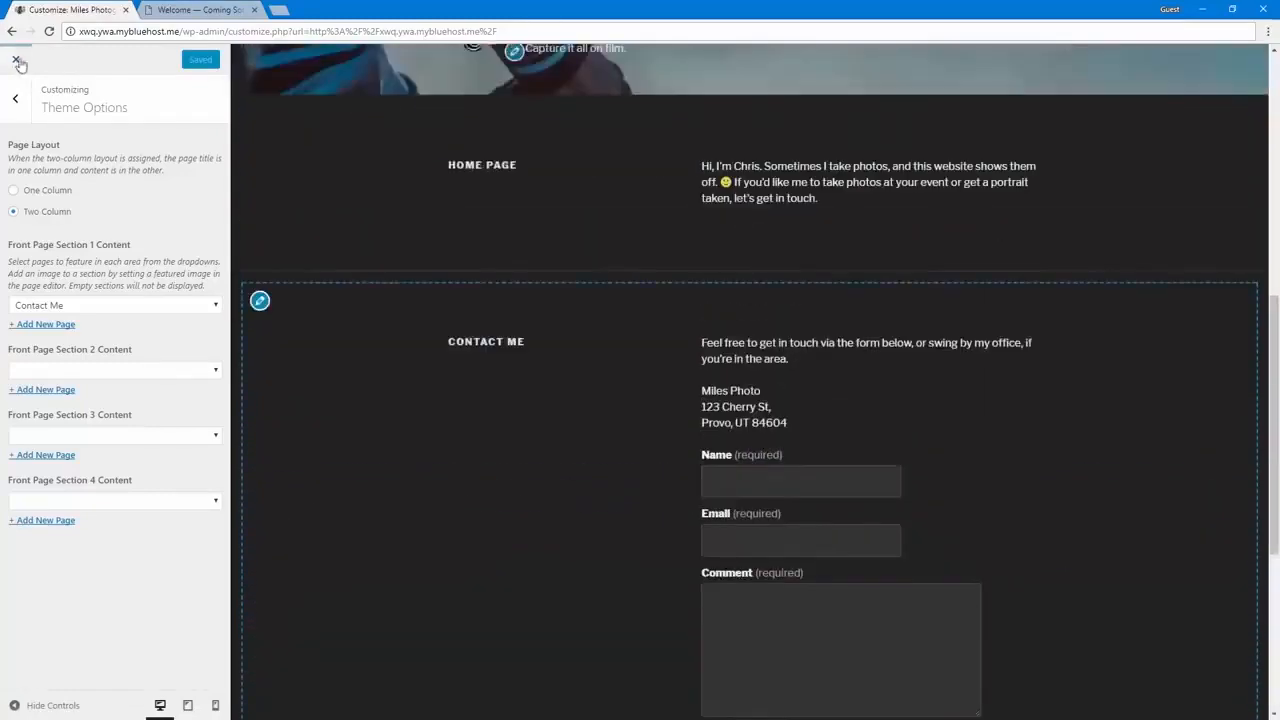
pyautogui.scroll(-8, 361, 378)
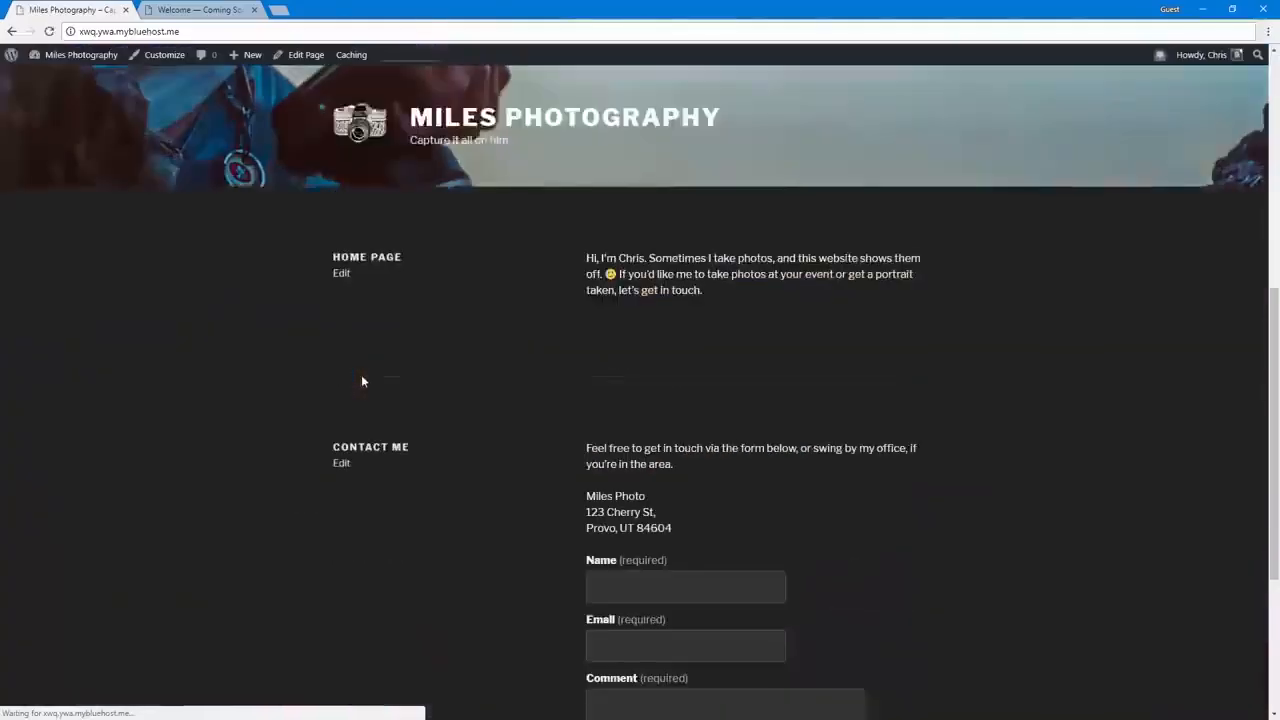
pyautogui.scroll(8, 361, 378)
pyautogui.scroll(-7, 362, 381)
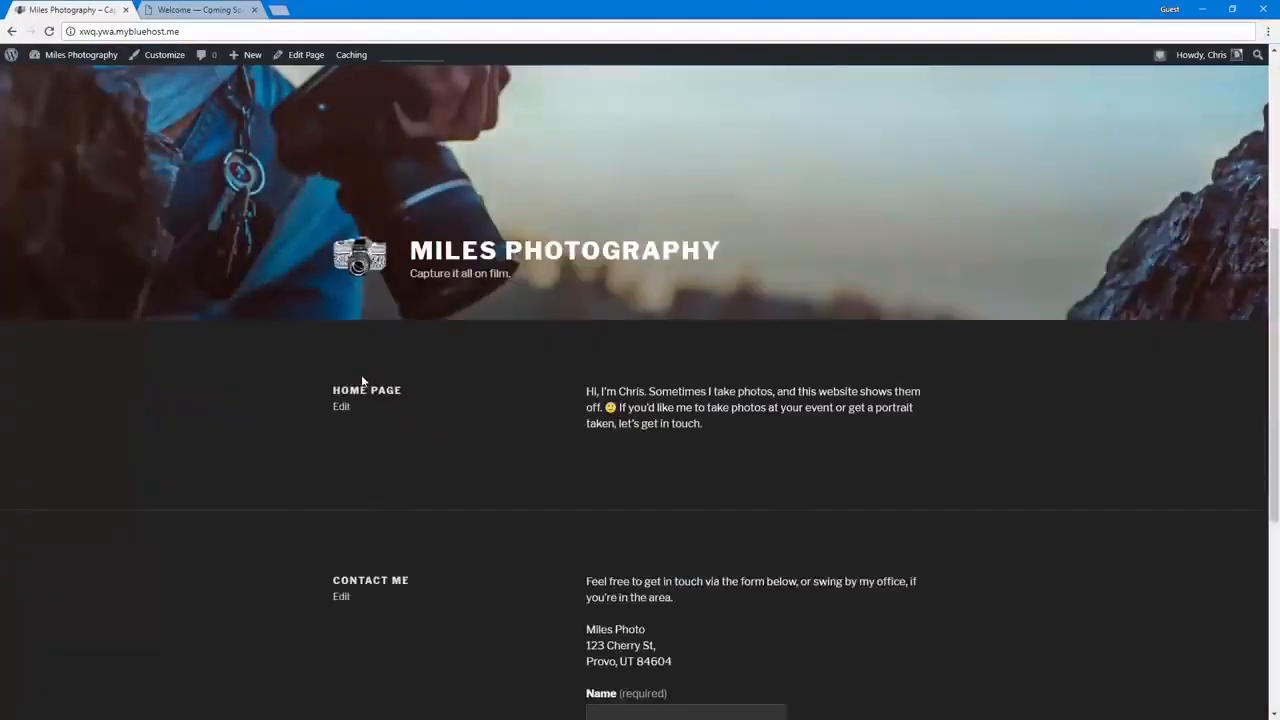
pyautogui.scroll(1, 362, 378)
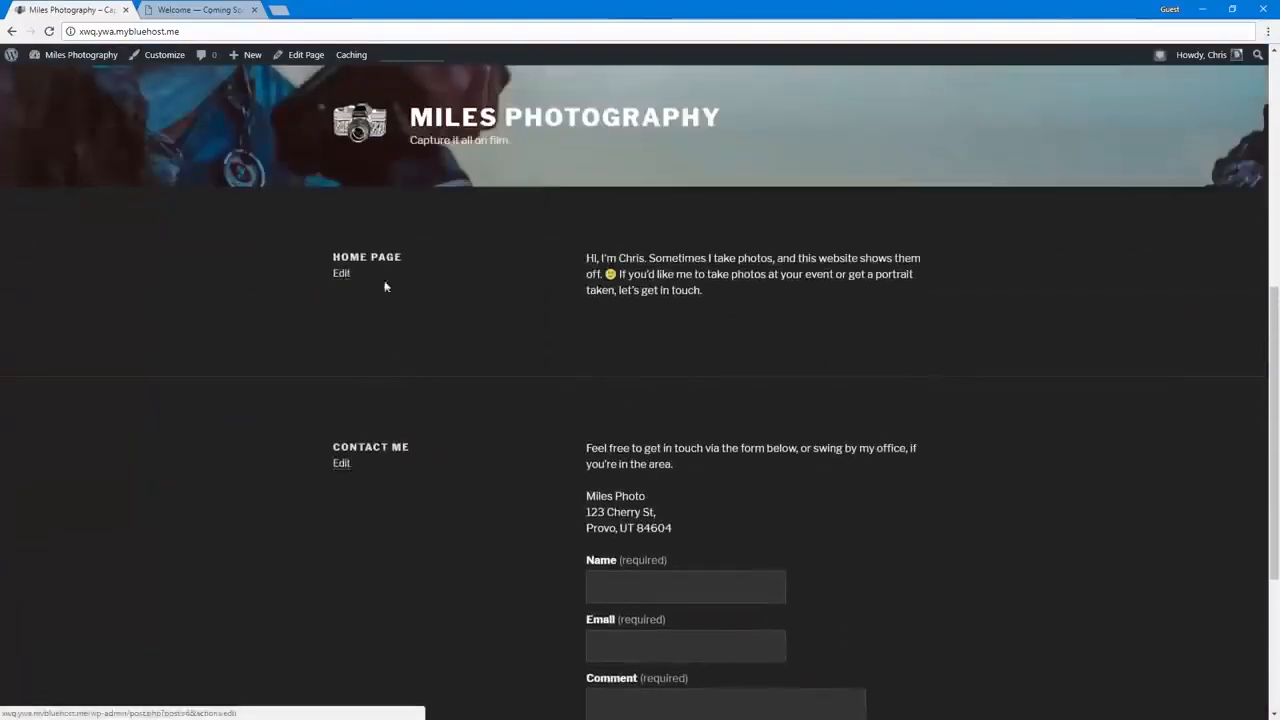
# - Open the home page for editing and retitle it "Hi, I'm" followed by the site owner's first name
pyautogui.click(346, 275)
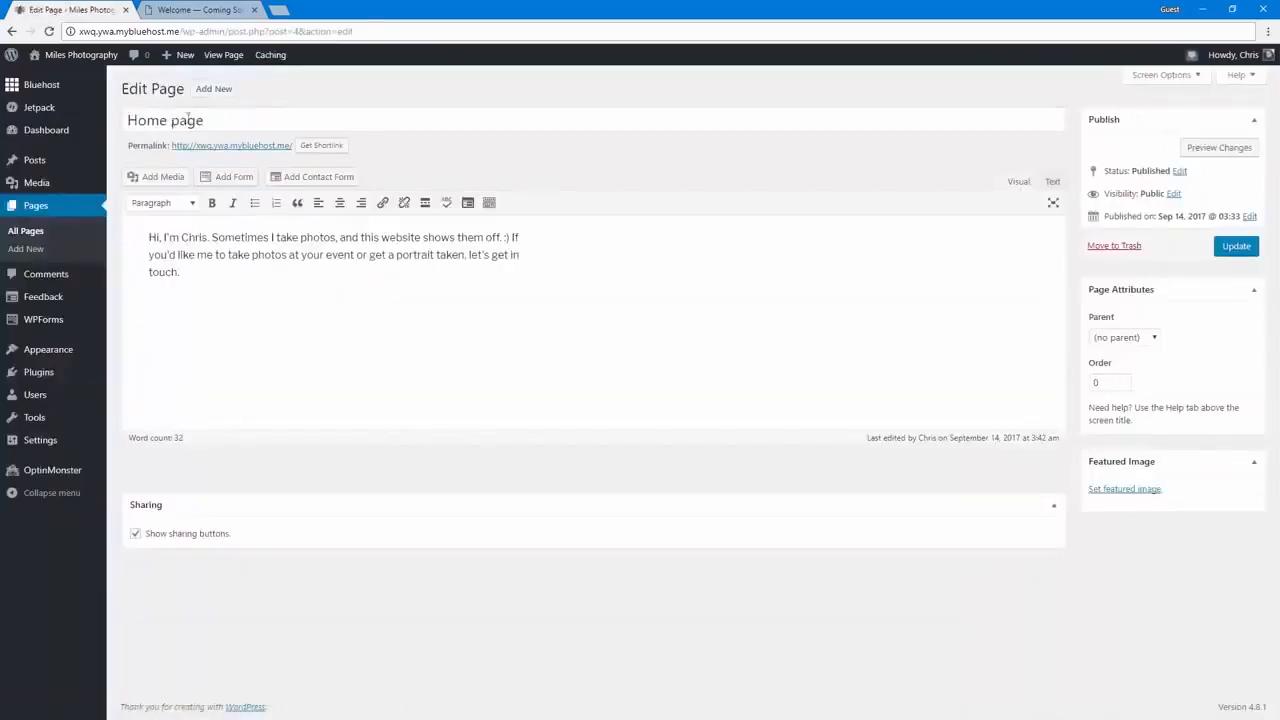
pyautogui.click(12, 31)
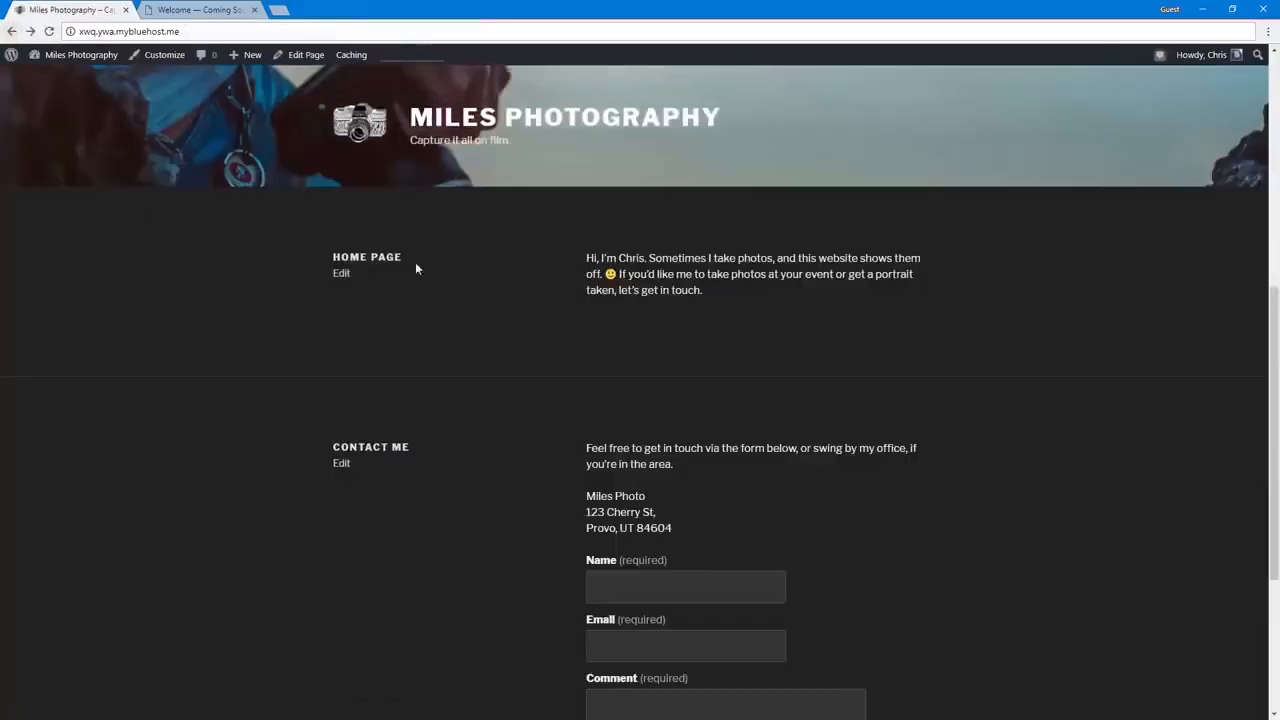
pyautogui.click(343, 275)
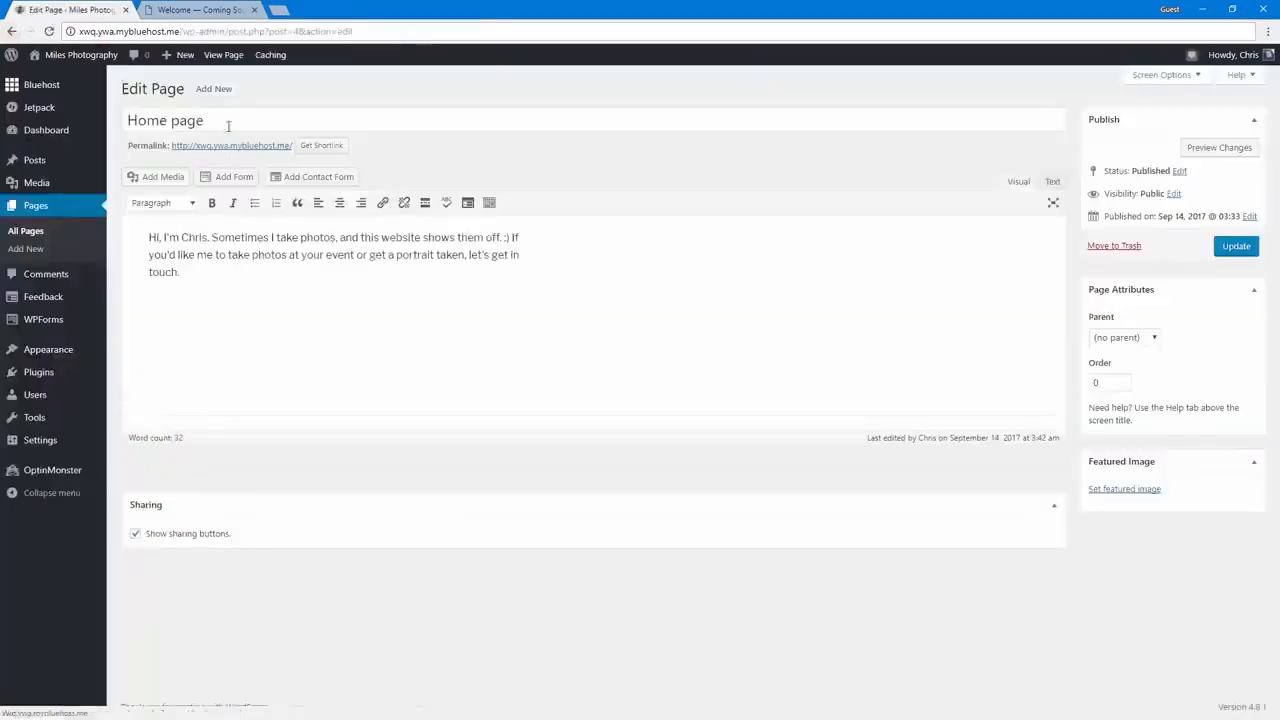
pyautogui.tripleClick(226, 123)
pyautogui.write('Hi')
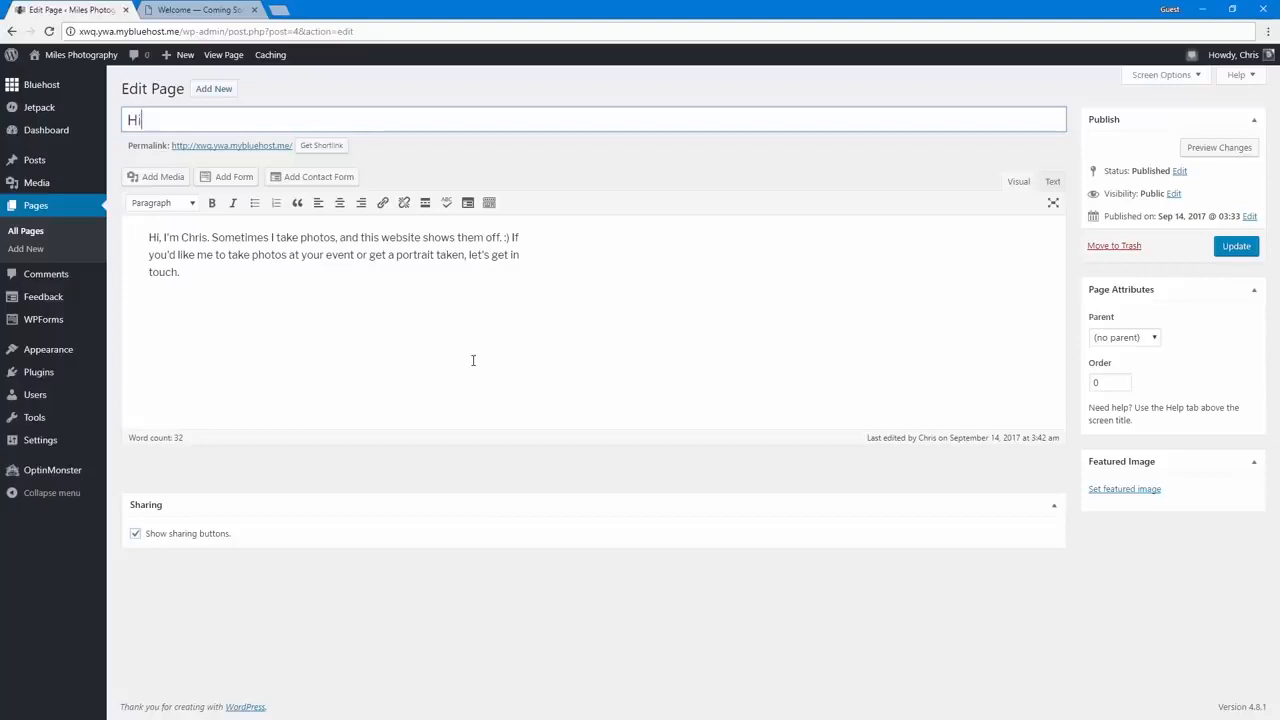
pyautogui.write(", I'm Chris")
# - Remove the opening greeting sentence from the home page's body text and update the page
pyautogui.moveTo(209, 237); pyautogui.dragTo(92, 234)
pyautogui.press('BackSpace')
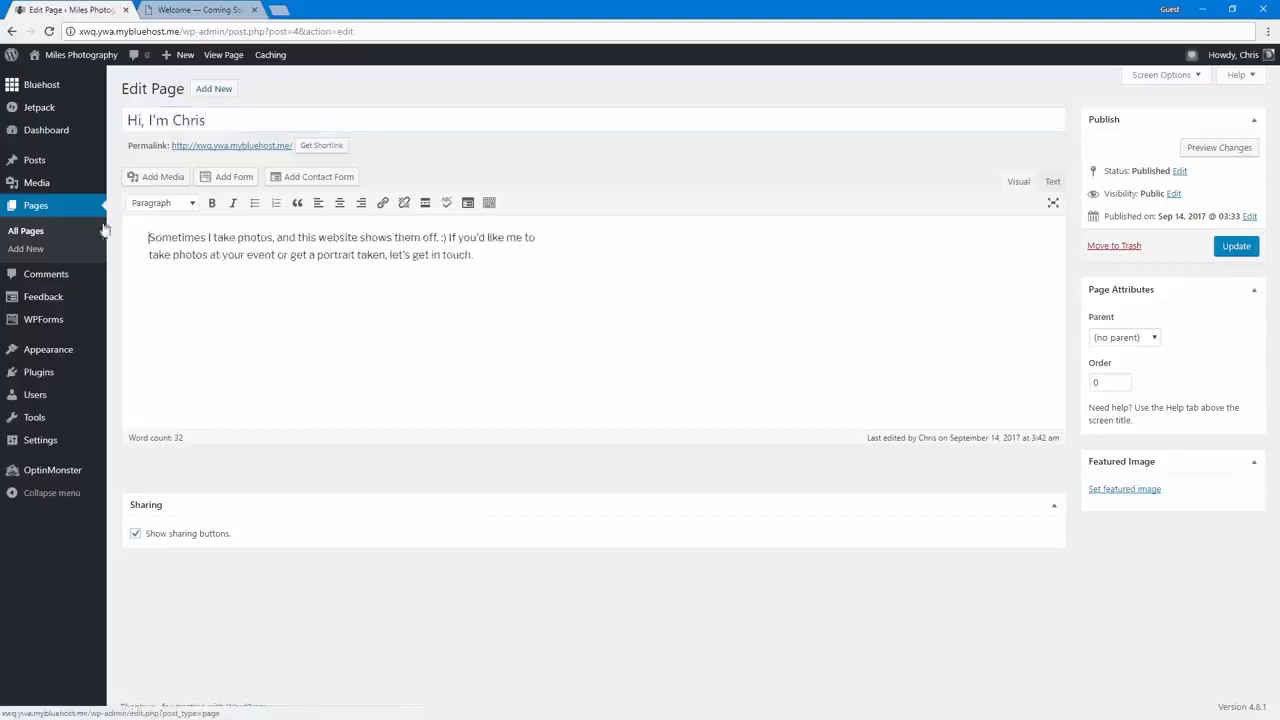
pyautogui.click(1225, 249)
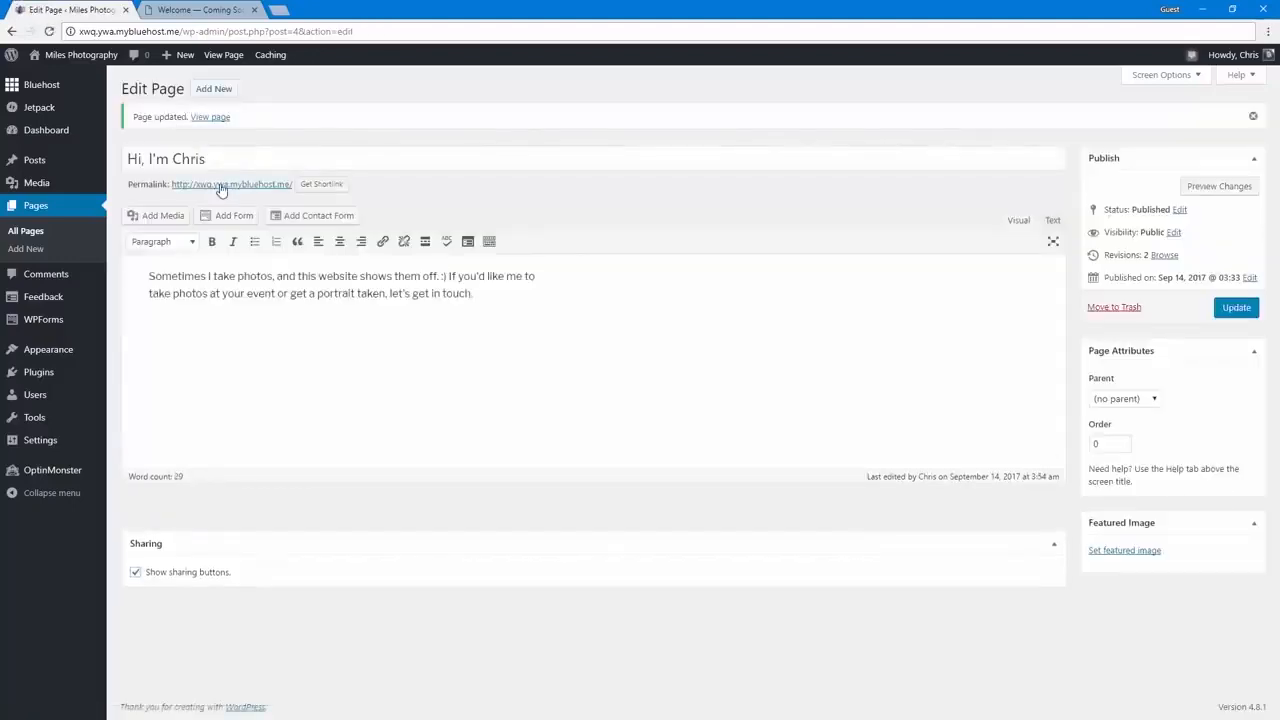
# - View the published home page and check the retitled introduction and the contact section beneath it
pyautogui.click(221, 190)
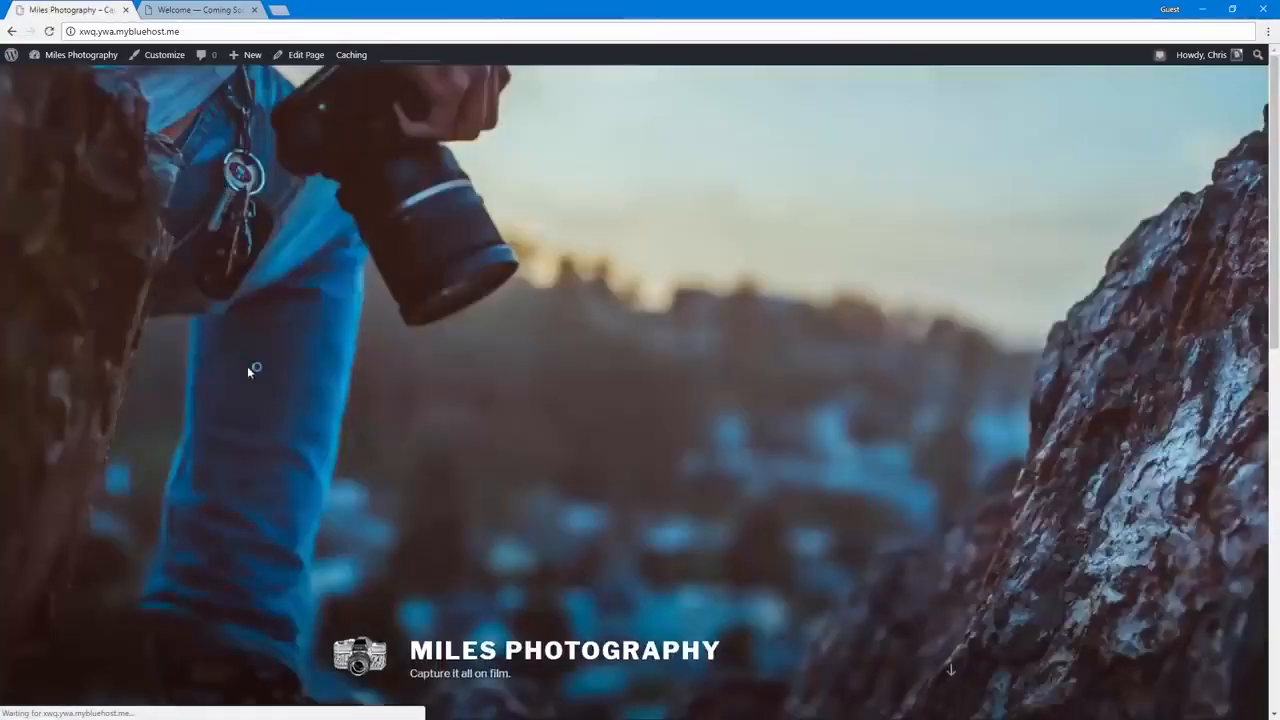
pyautogui.scroll(-4, 249, 371)
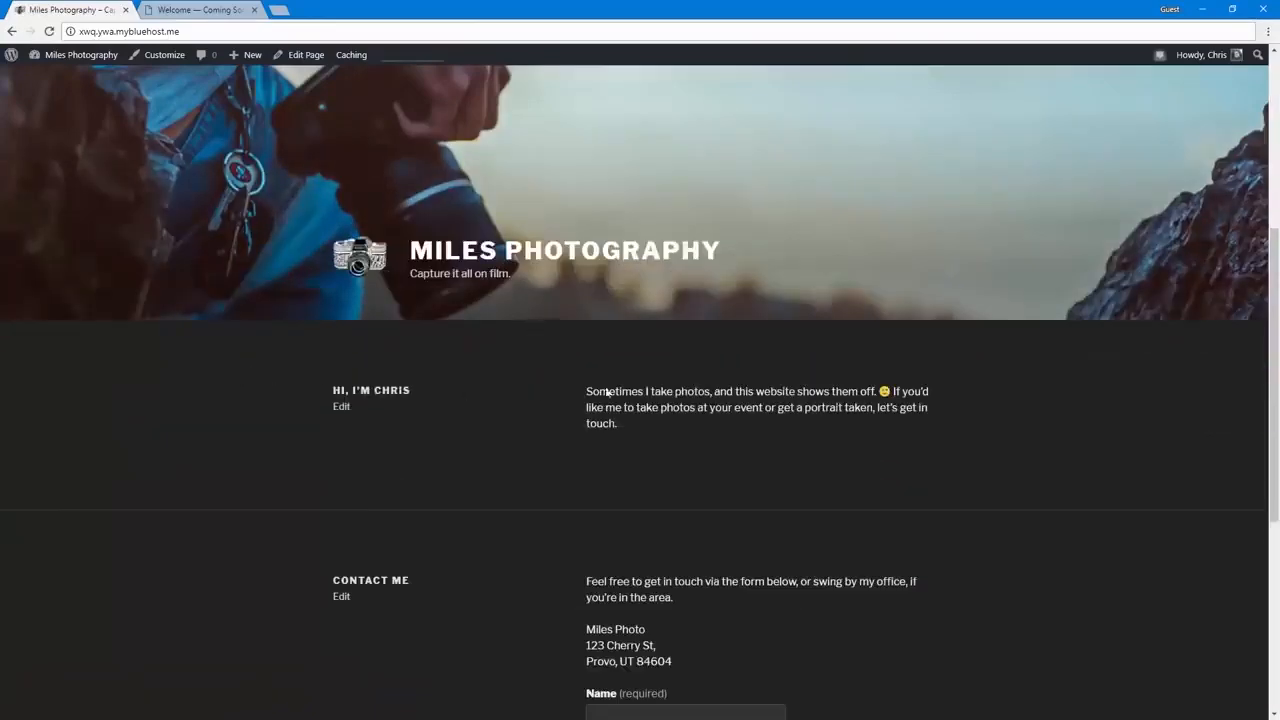
pyautogui.scroll(-2, 425, 381)
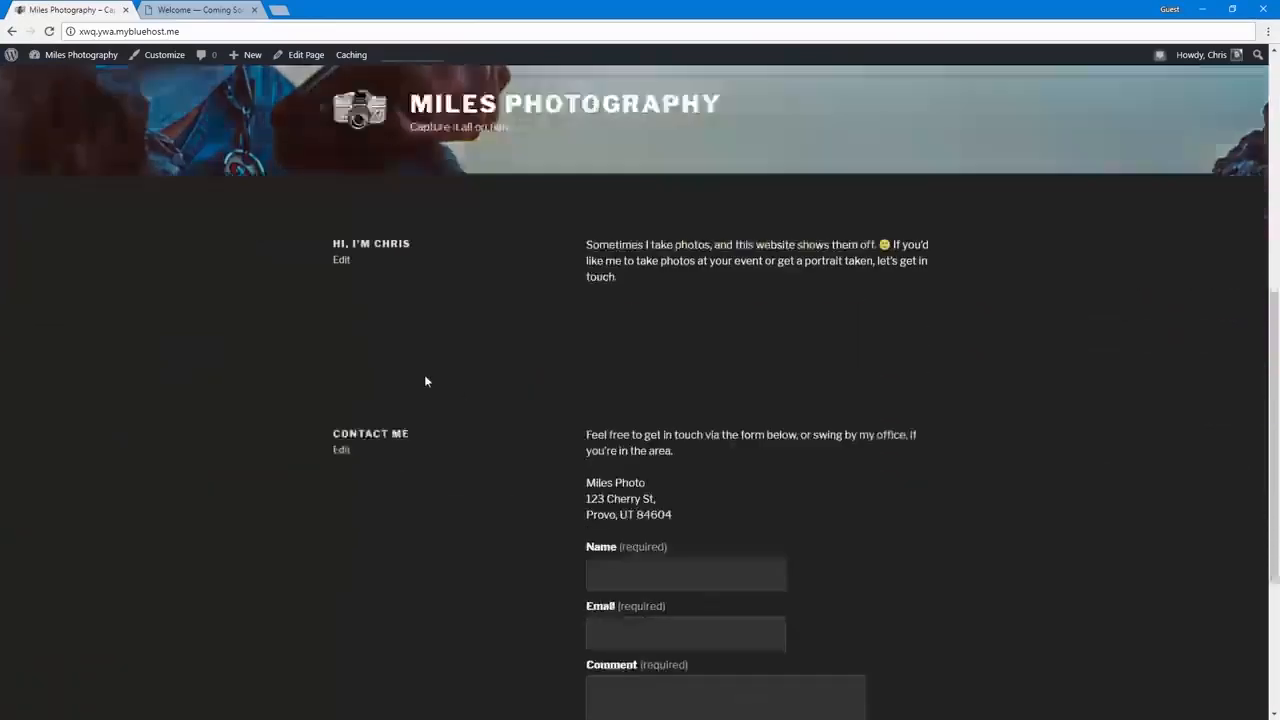
pyautogui.scroll(1, 425, 381)
pyautogui.scroll(-3, 425, 381)
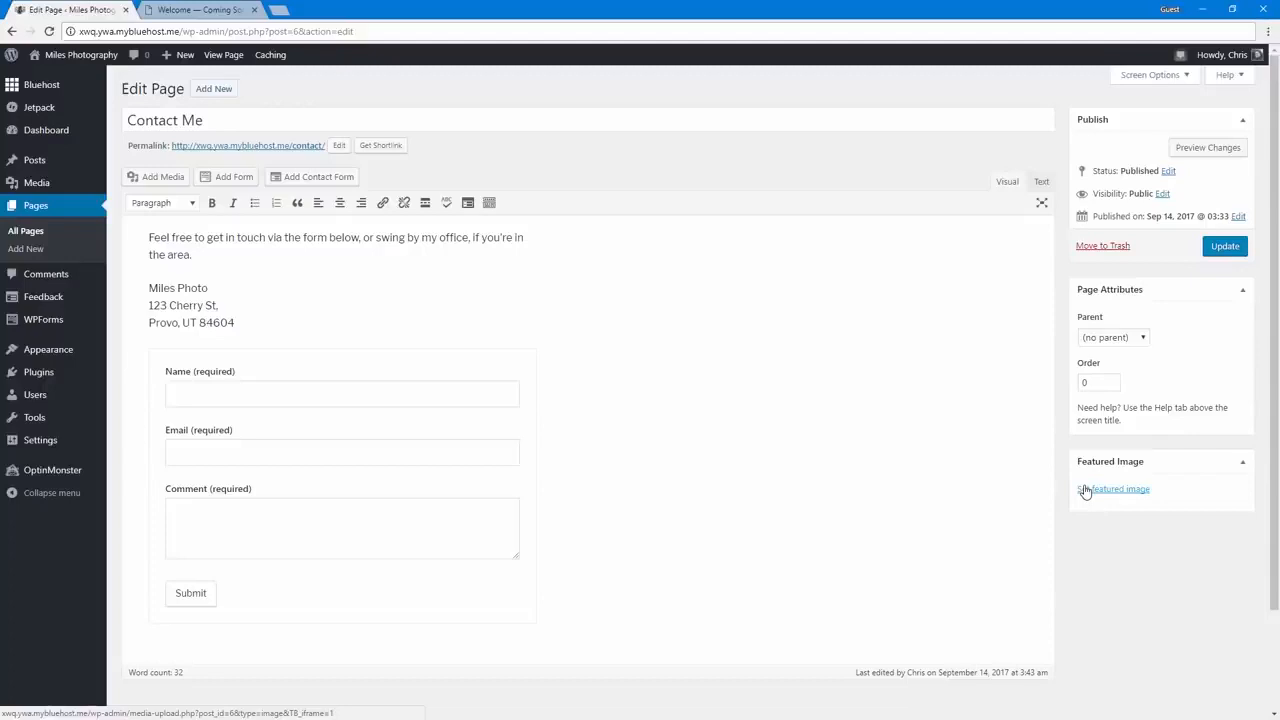
# - Upload DCIM_0184.jpg as the Contact Me page's featured image and update the page
pyautogui.click(1115, 490)
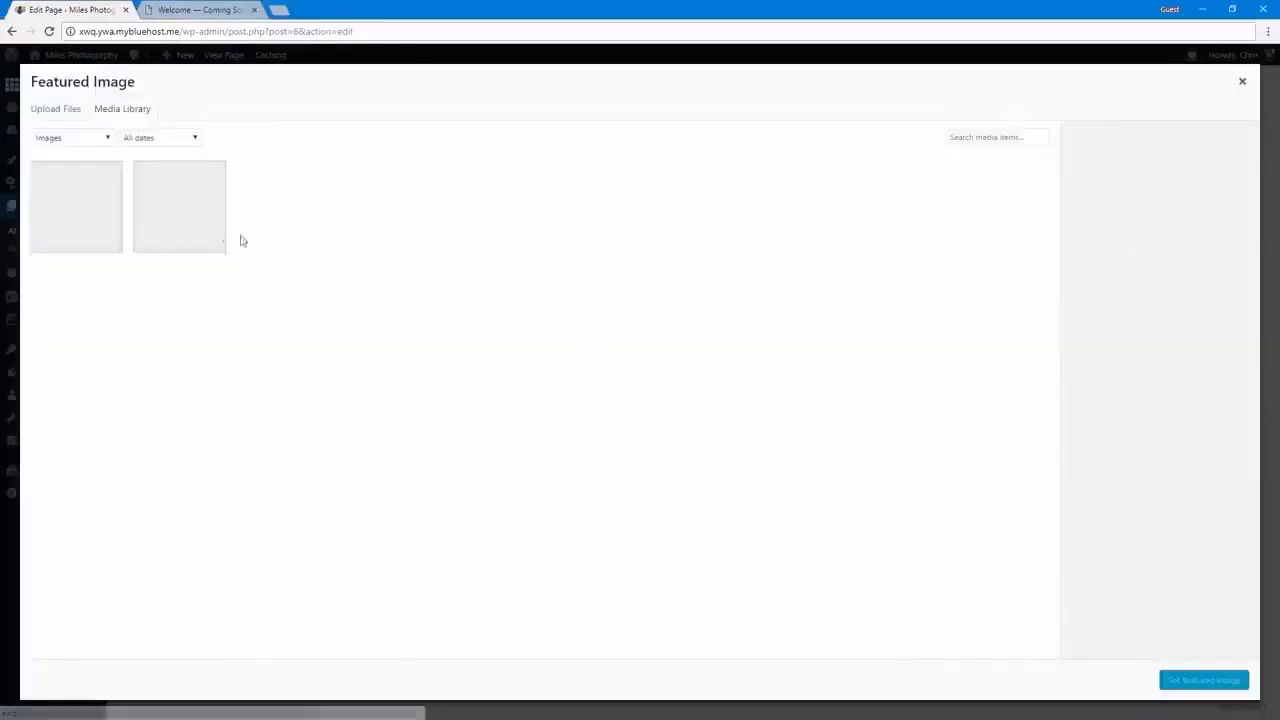
pyautogui.click(56, 109)
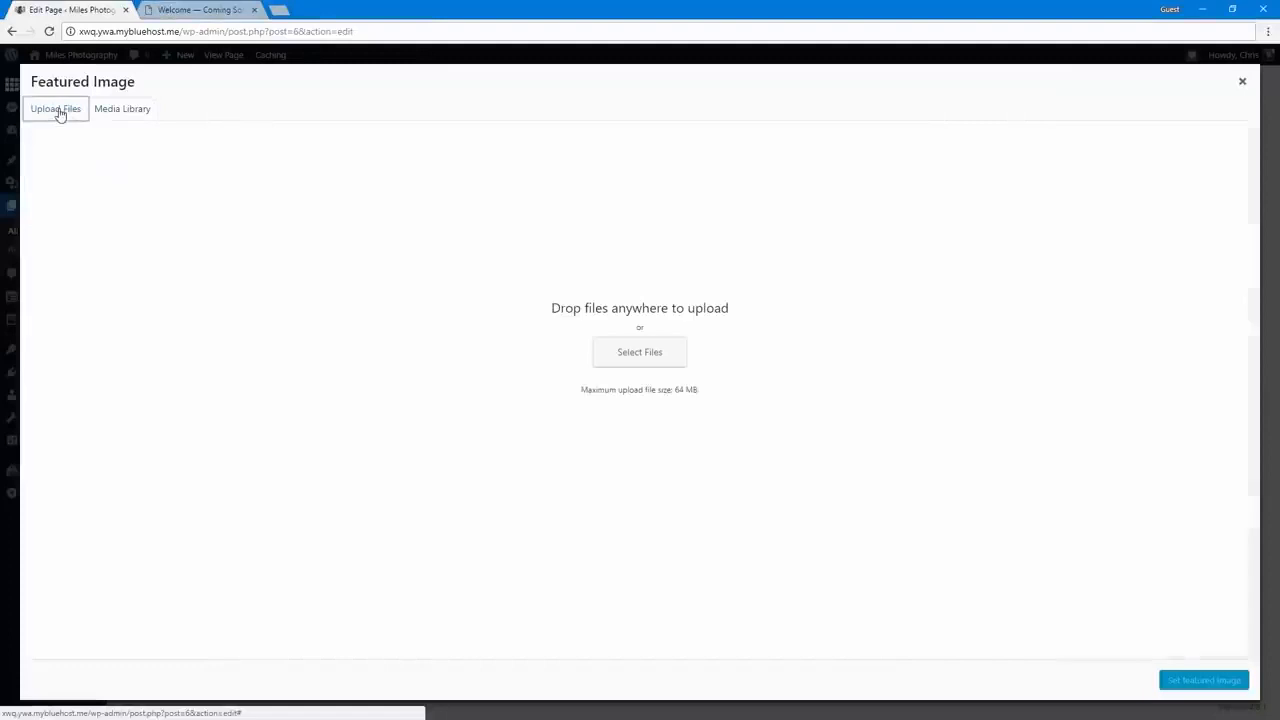
pyautogui.click(632, 355)
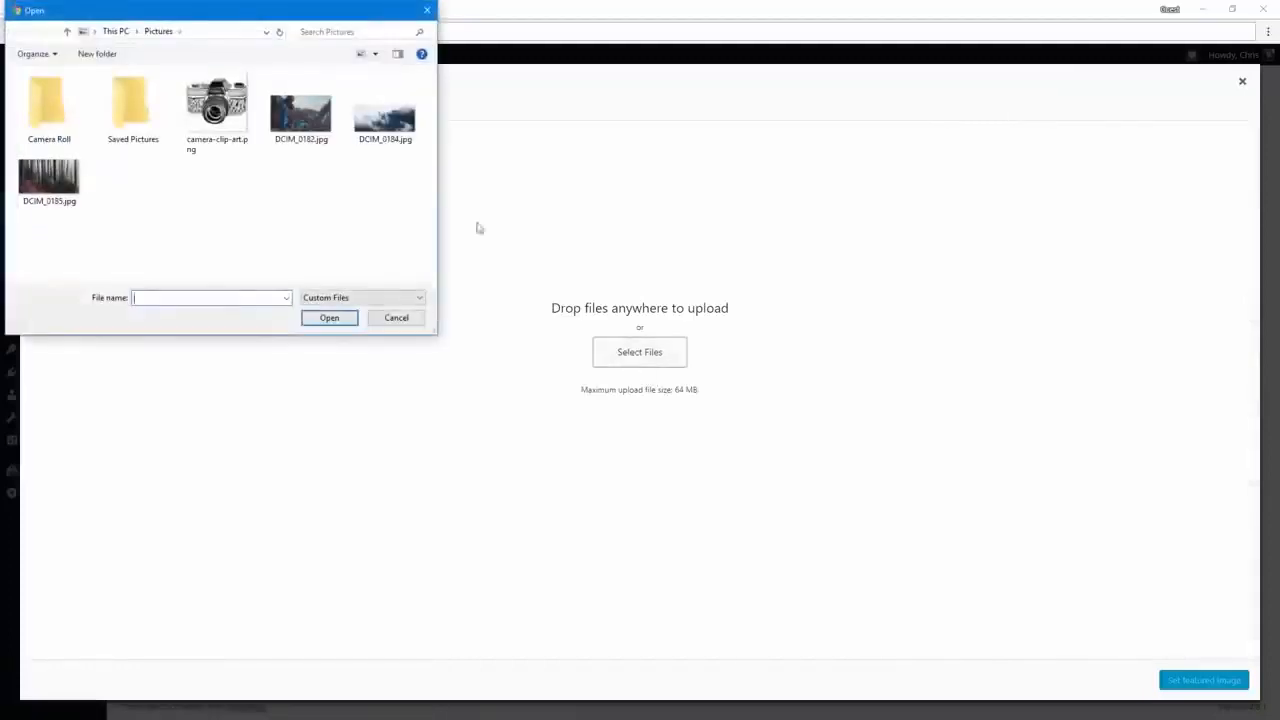
pyautogui.doubleClick(380, 118)
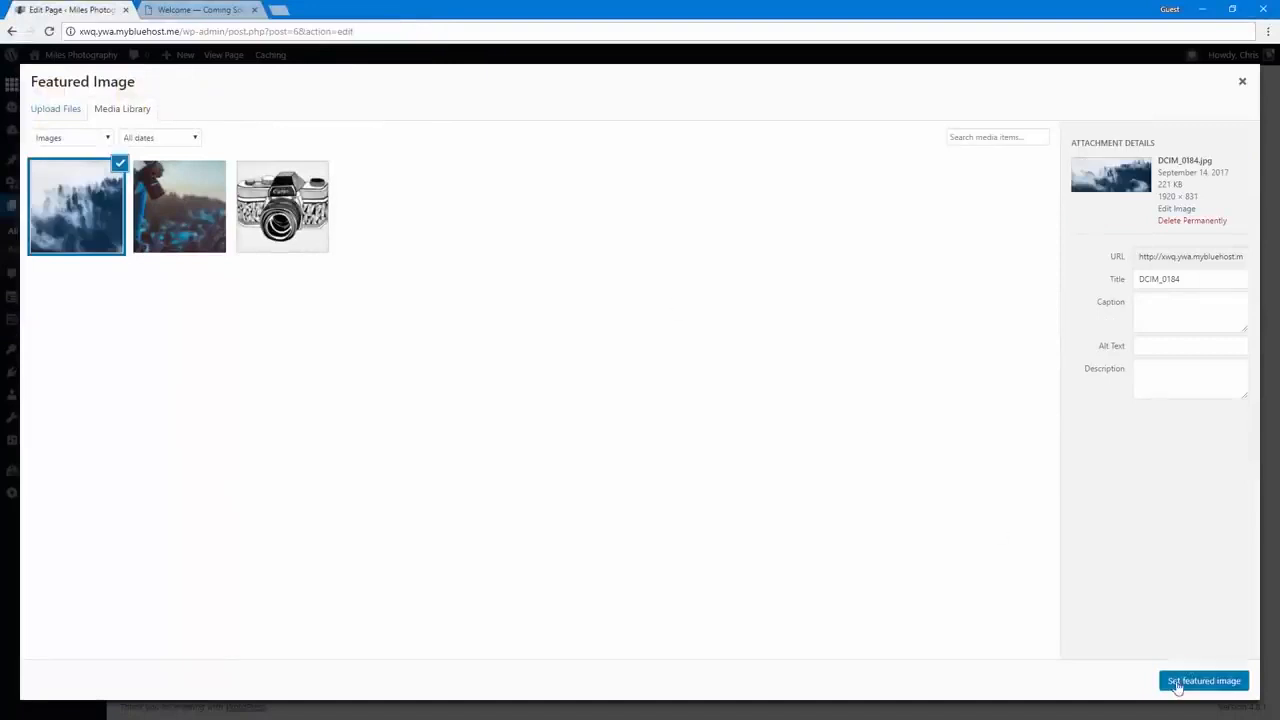
pyautogui.click(1177, 682)
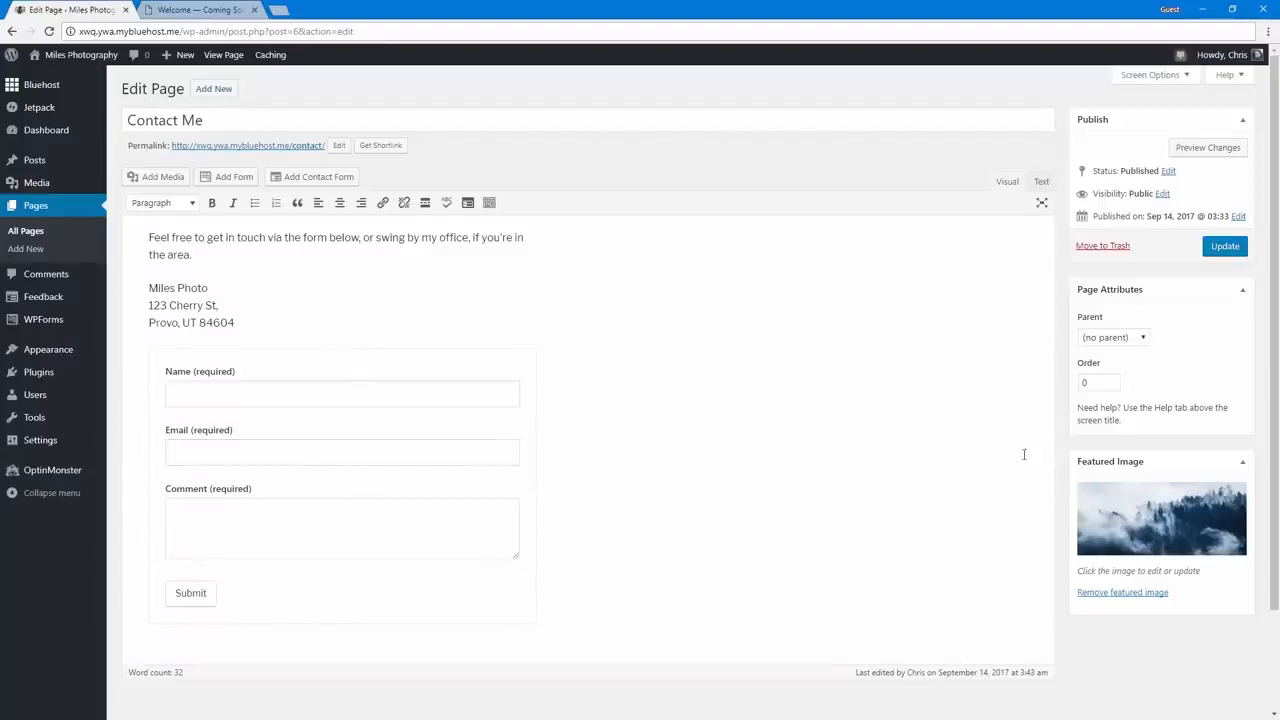
pyautogui.click(1225, 247)
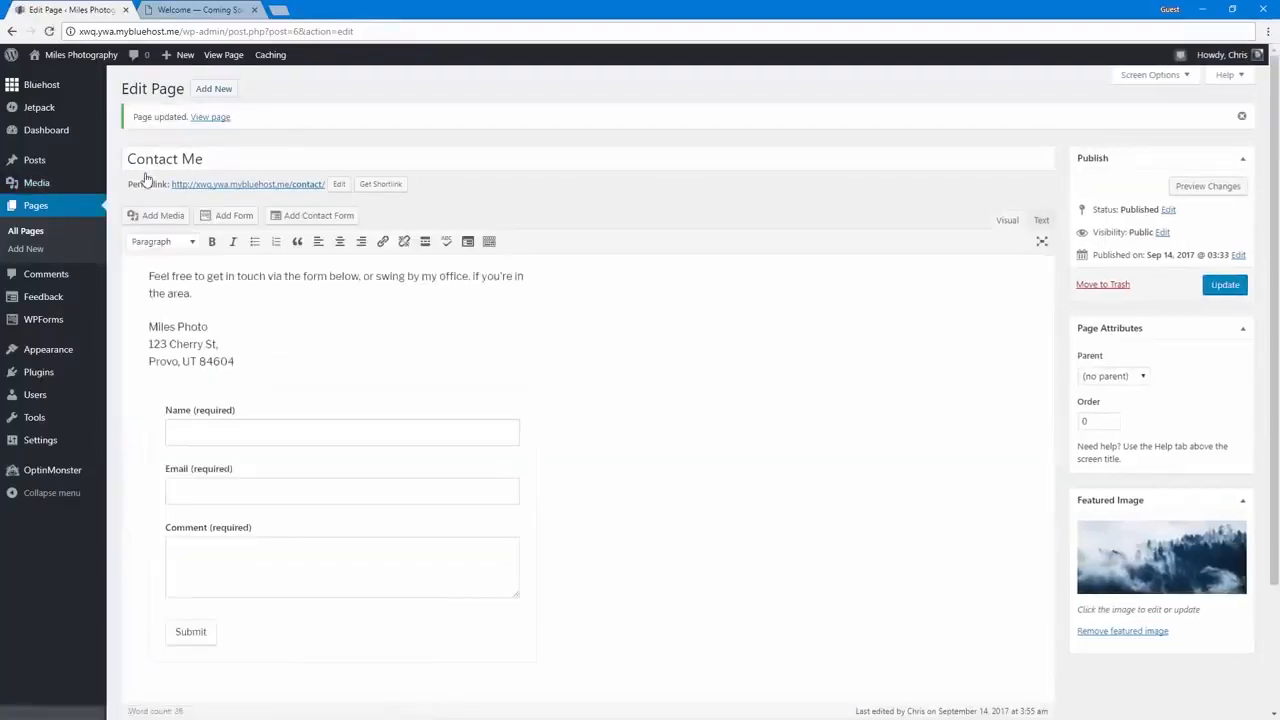
# - Visit the site's front page and examine how the featured image appears between the introduction and the Contact Me section
pyautogui.click(70, 58)
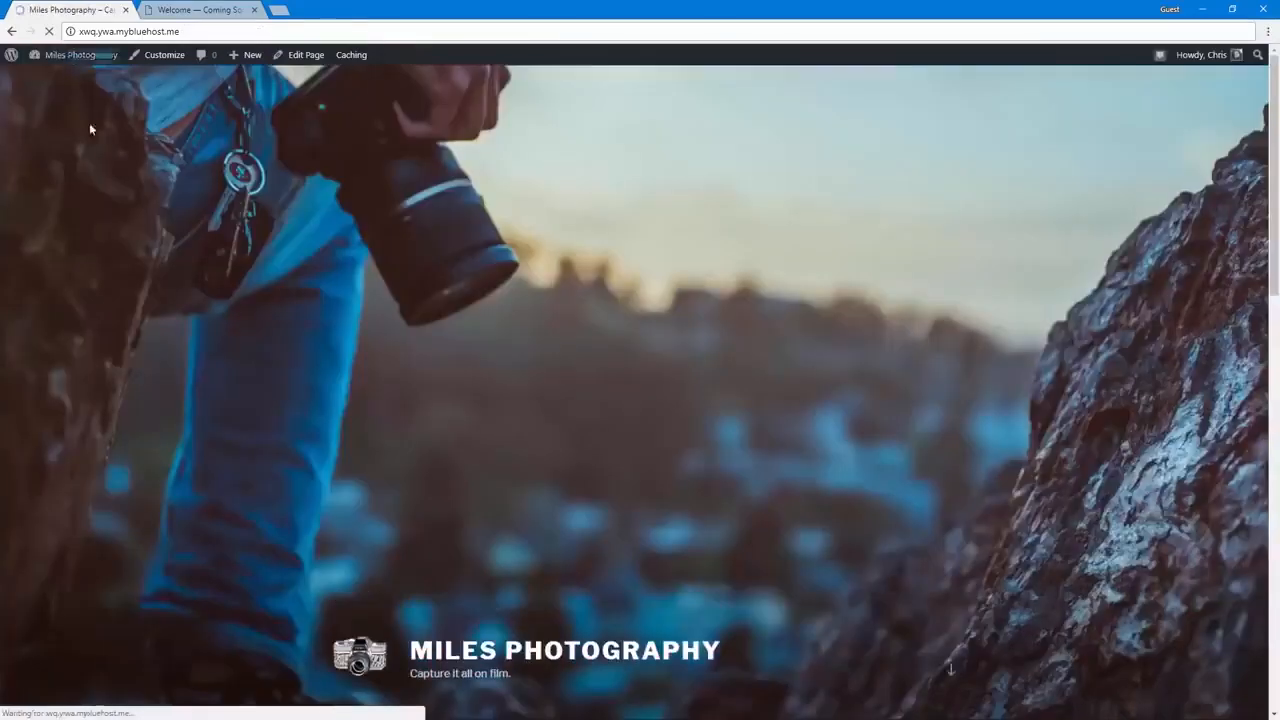
pyautogui.scroll(-5, 183, 412)
pyautogui.scroll(-5, 183, 419)
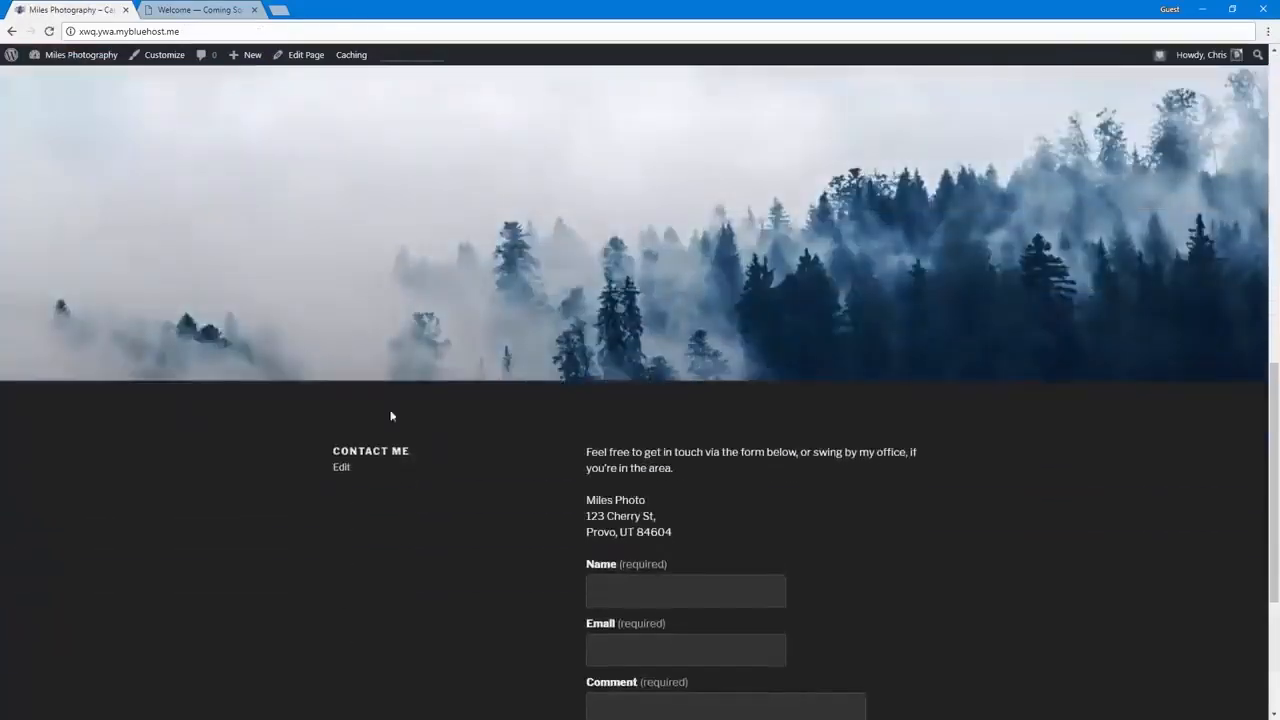
pyautogui.scroll(-1, 535, 480)
pyautogui.scroll(10, 541, 510)
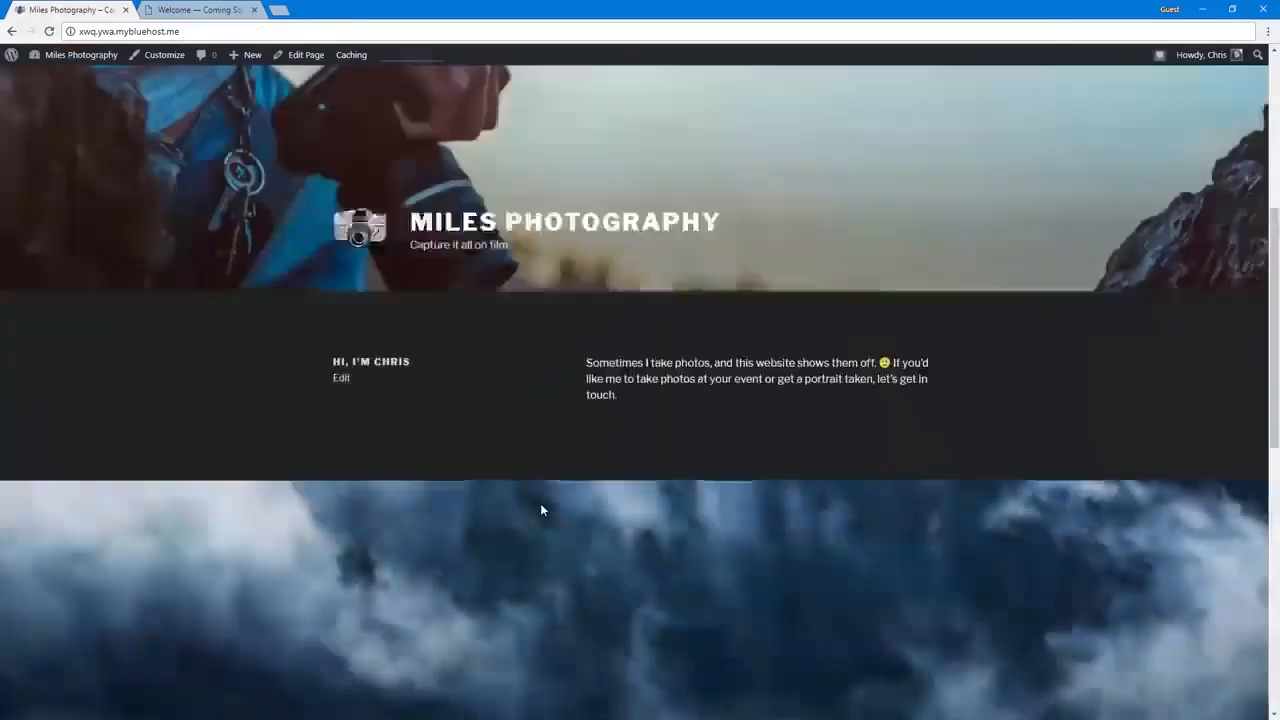
pyautogui.scroll(-10, 541, 510)
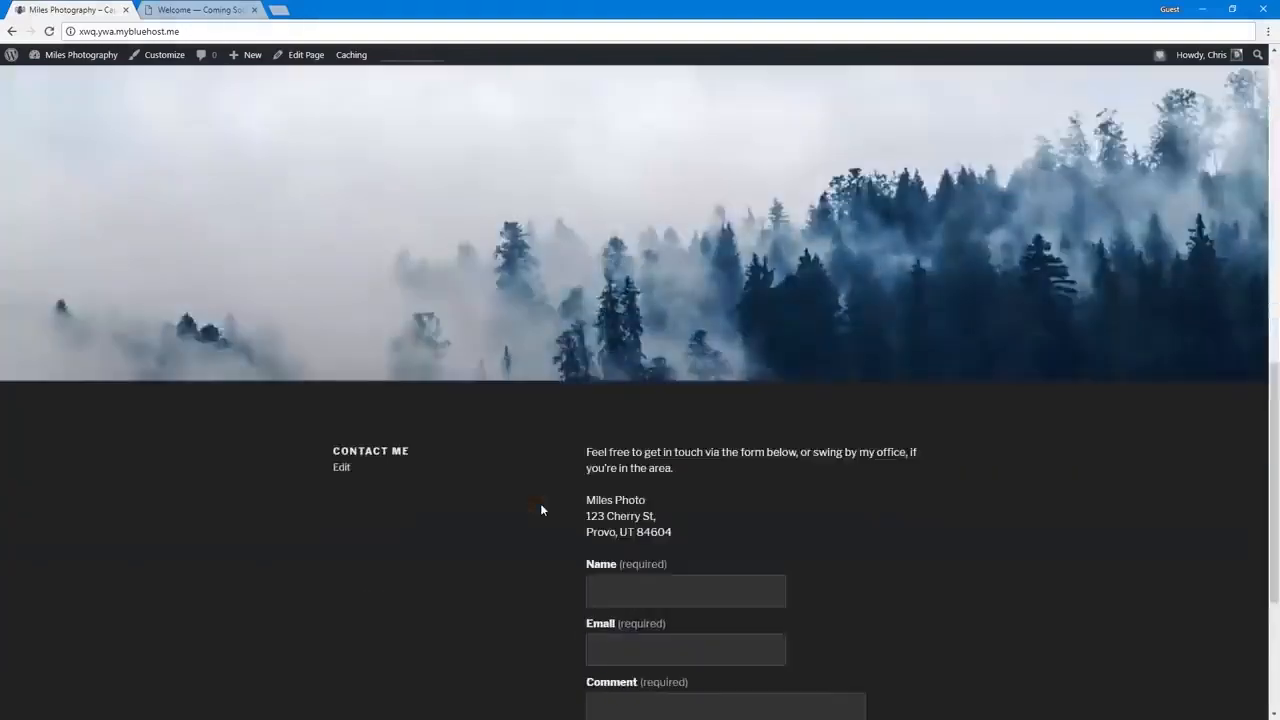
pyautogui.scroll(10, 541, 510)
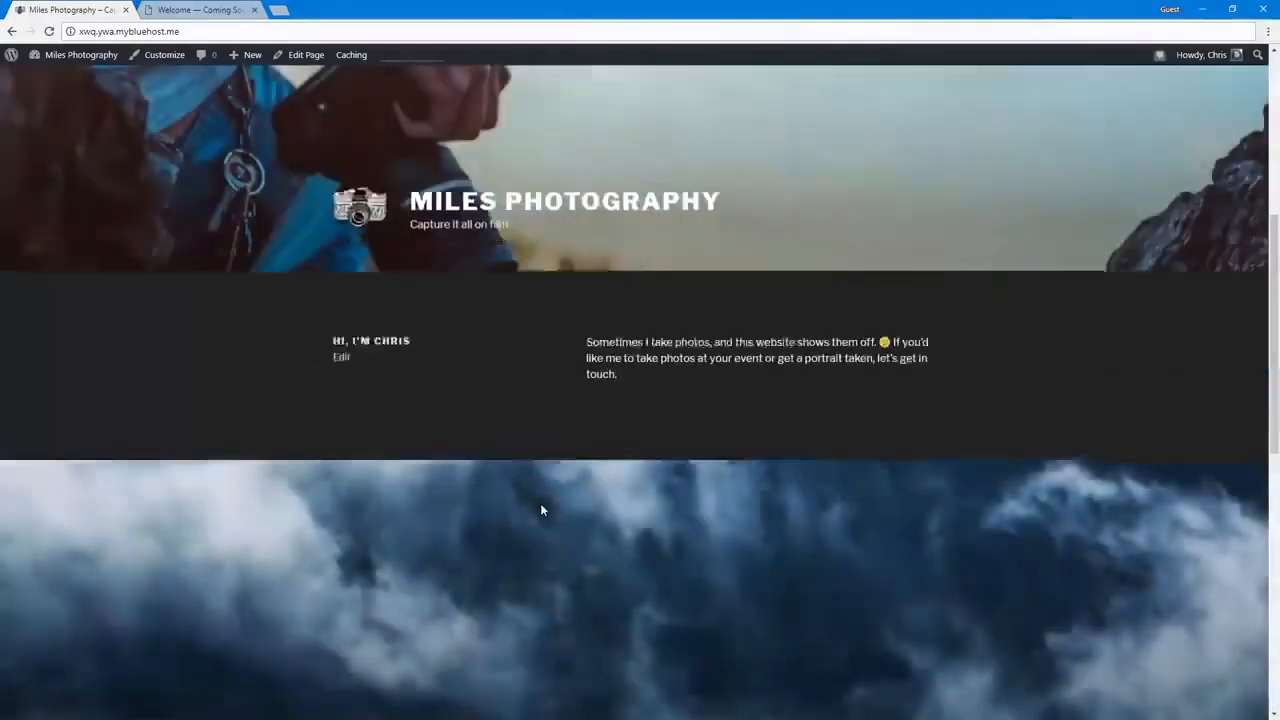
pyautogui.scroll(-10, 541, 510)
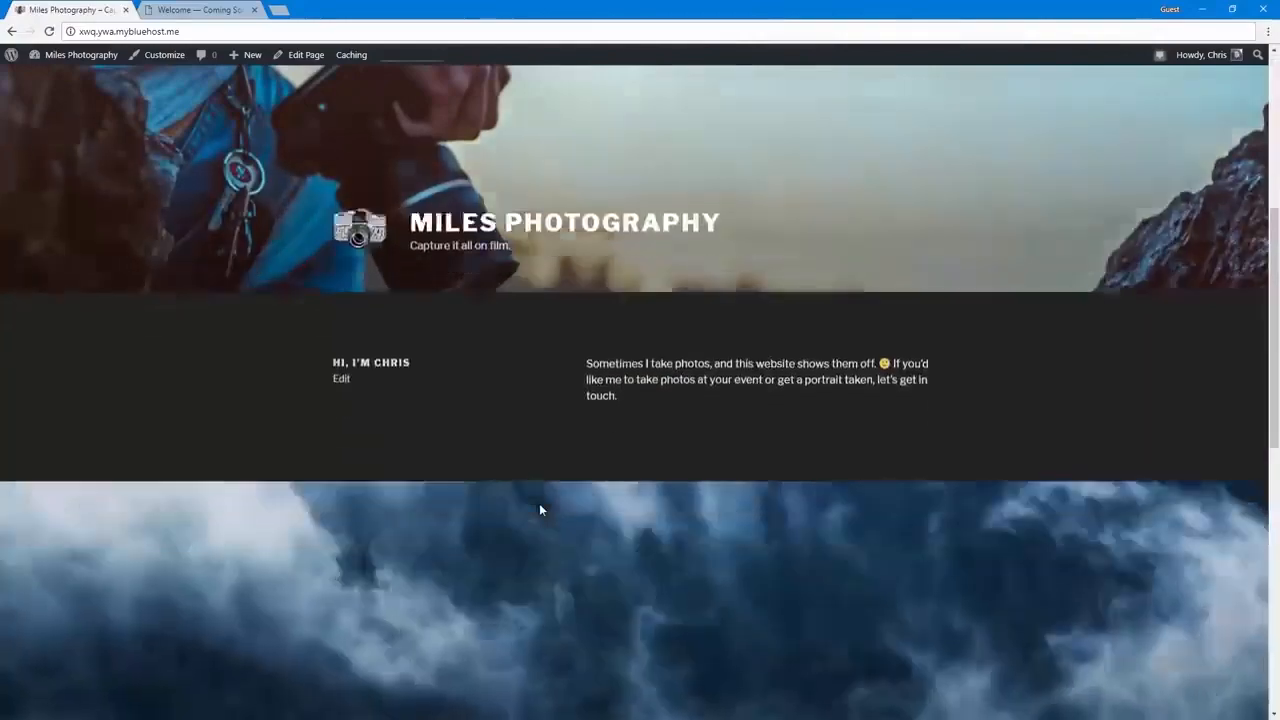
pyautogui.scroll(-2, 539, 510)
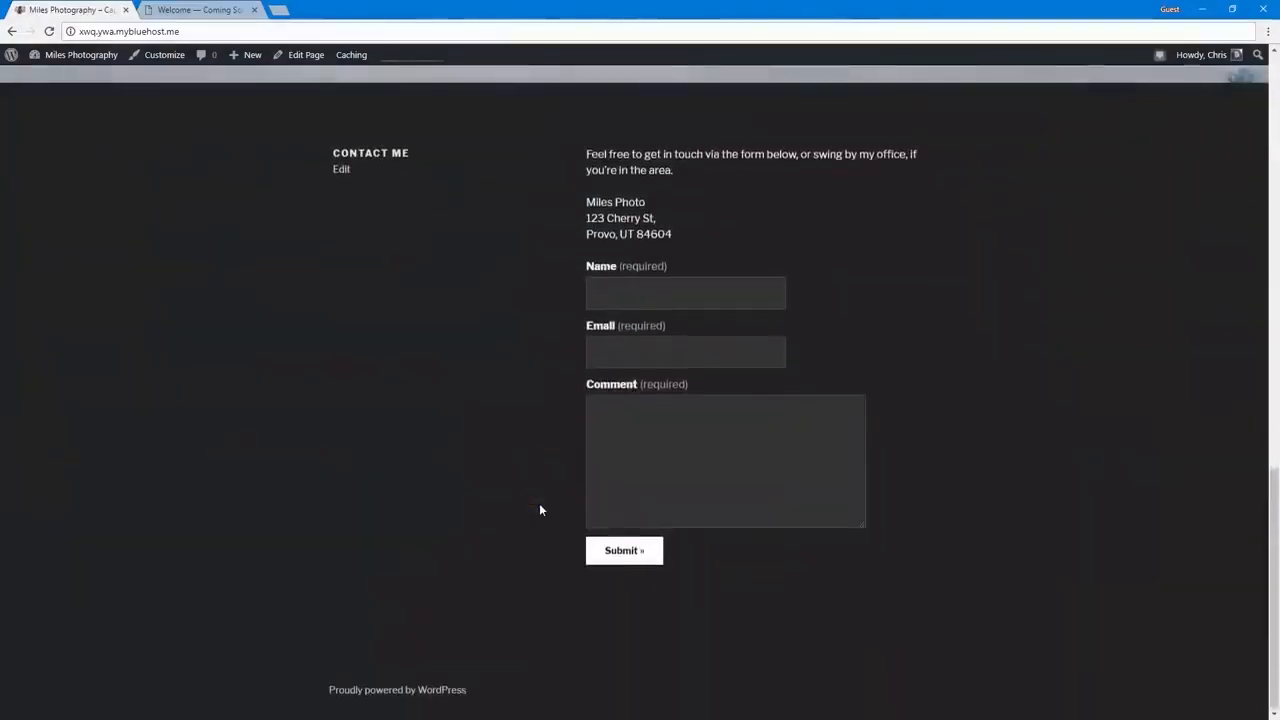
pyautogui.scroll(5, 539, 510)
pyautogui.scroll(-5, 539, 508)
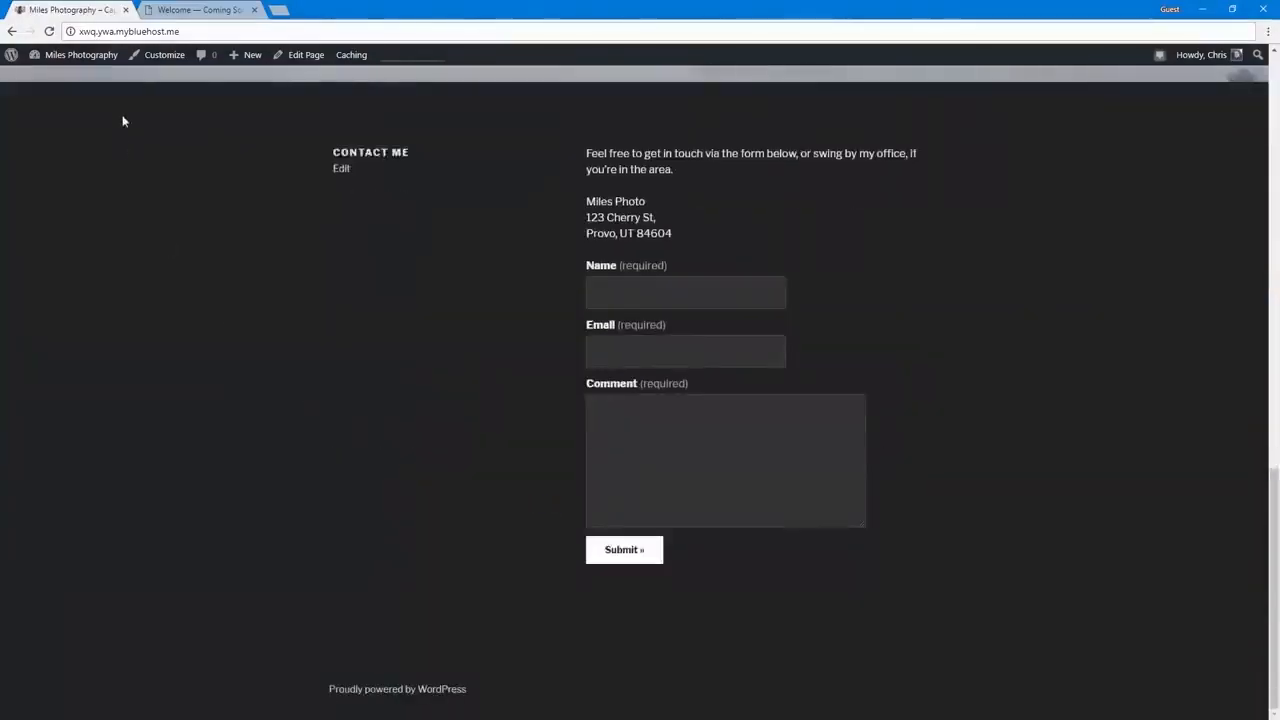
# - Create a menu named "Main Menu" in the customizer and assign it to the Top Menu display location
pyautogui.click(148, 57)
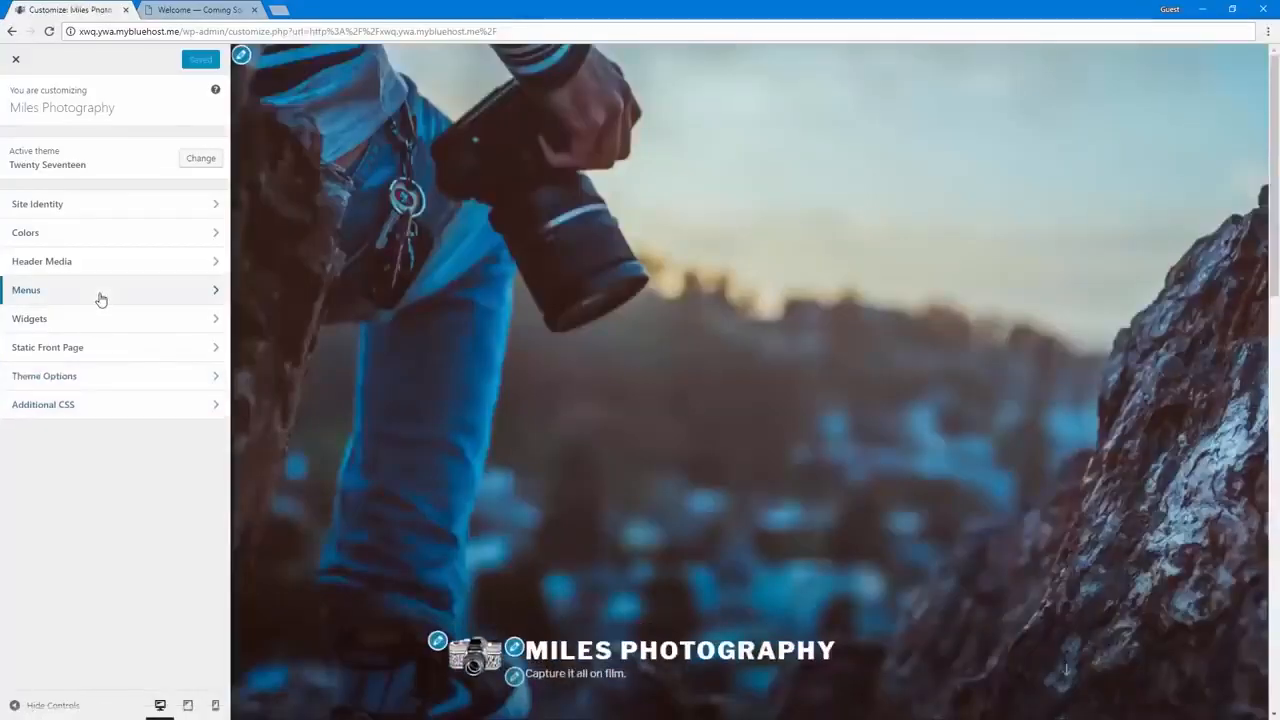
pyautogui.click(102, 297)
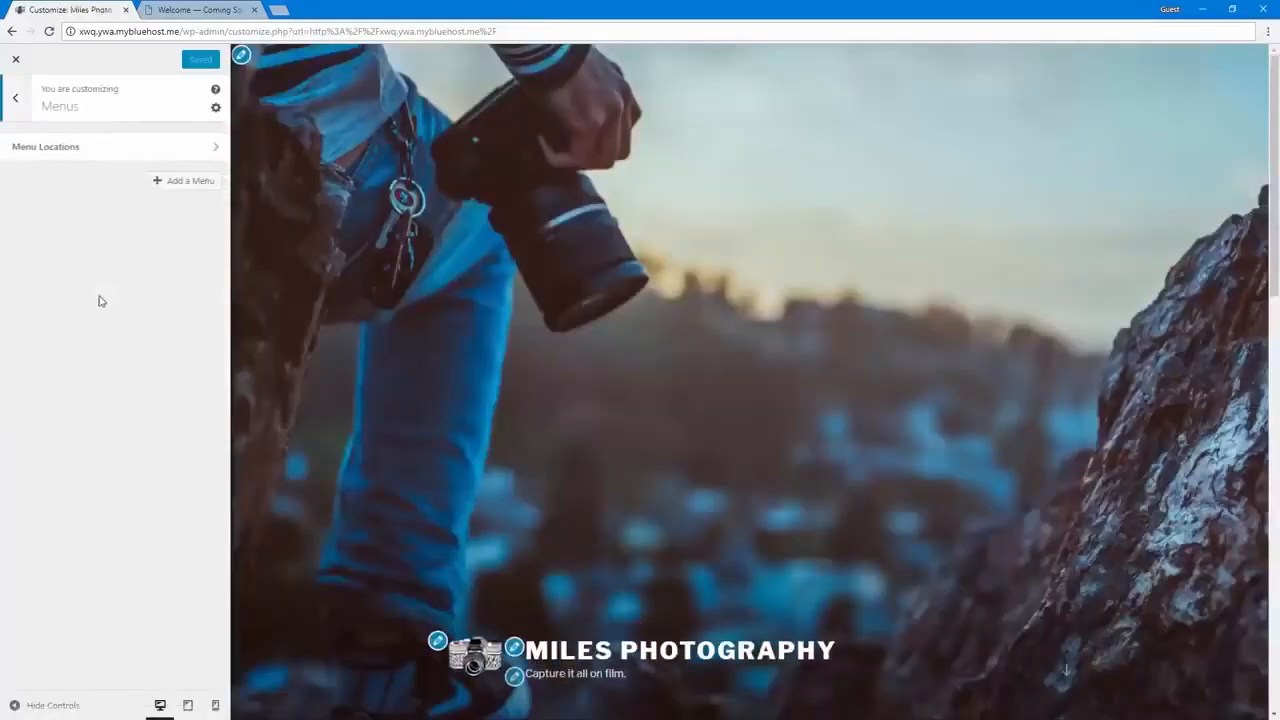
pyautogui.click(164, 182)
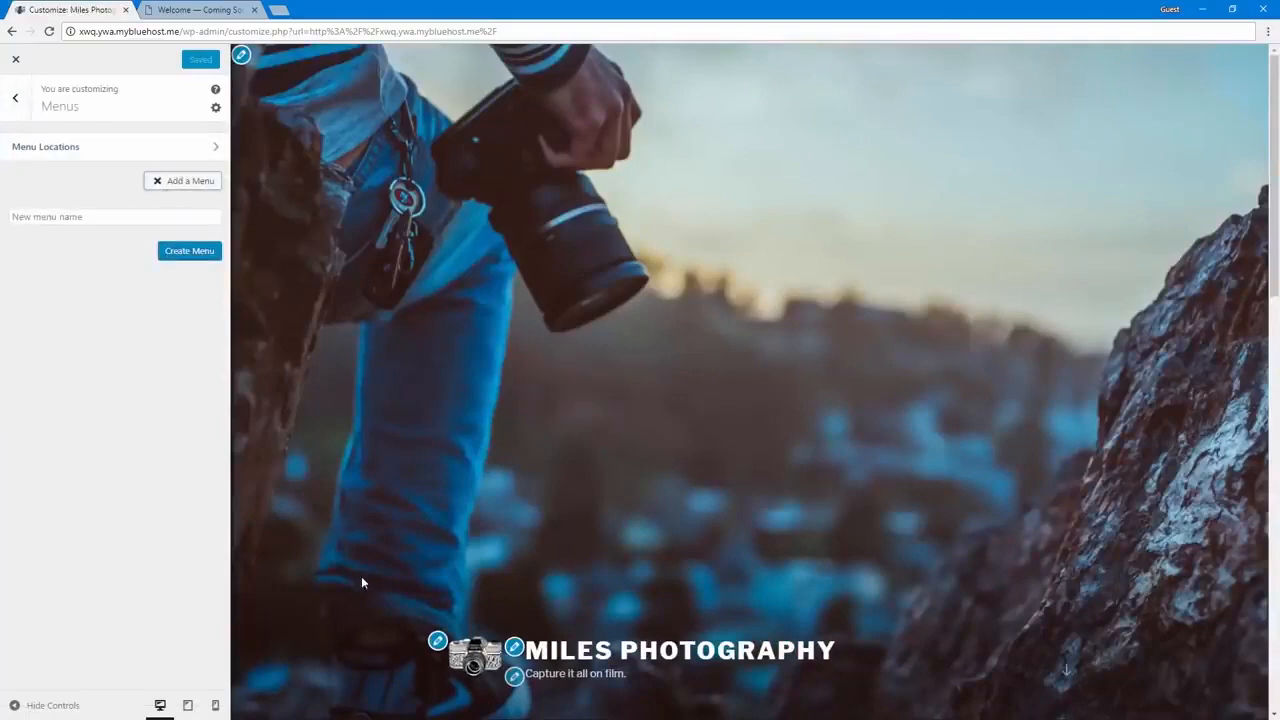
pyautogui.scroll(-5, 361, 576)
pyautogui.scroll(1, 361, 580)
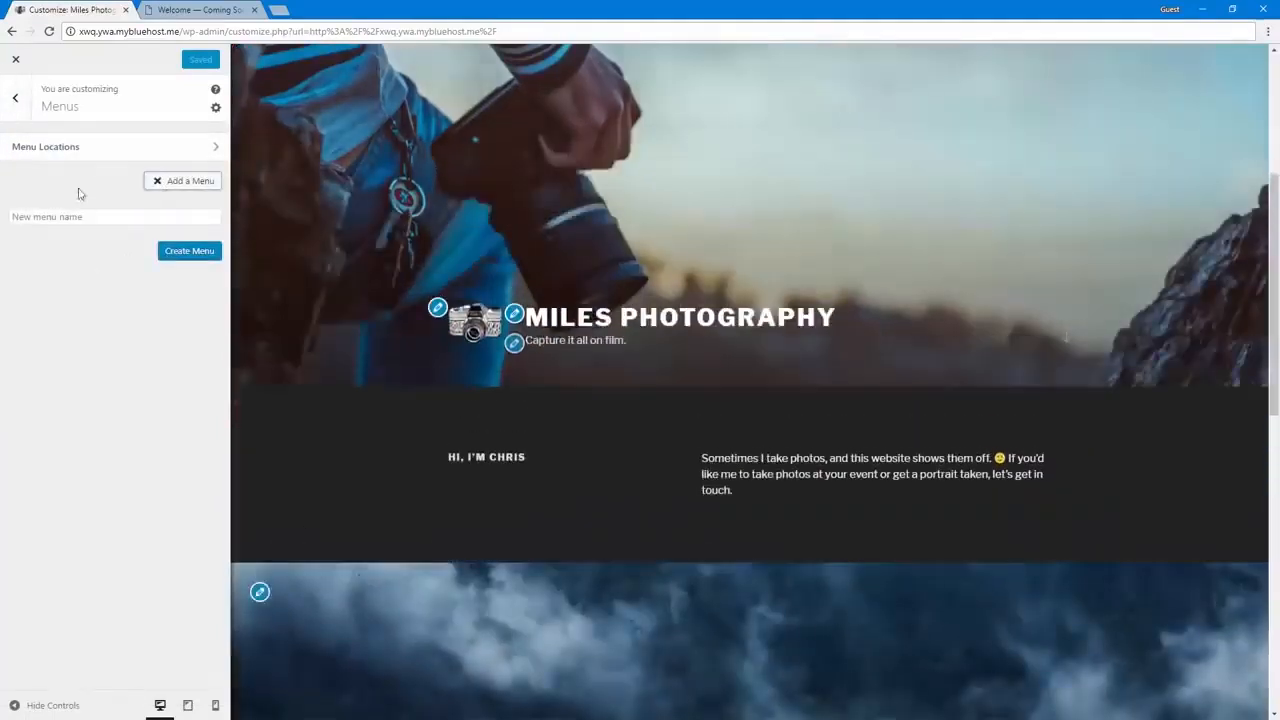
pyautogui.click(84, 219)
pyautogui.write('Main Menu')
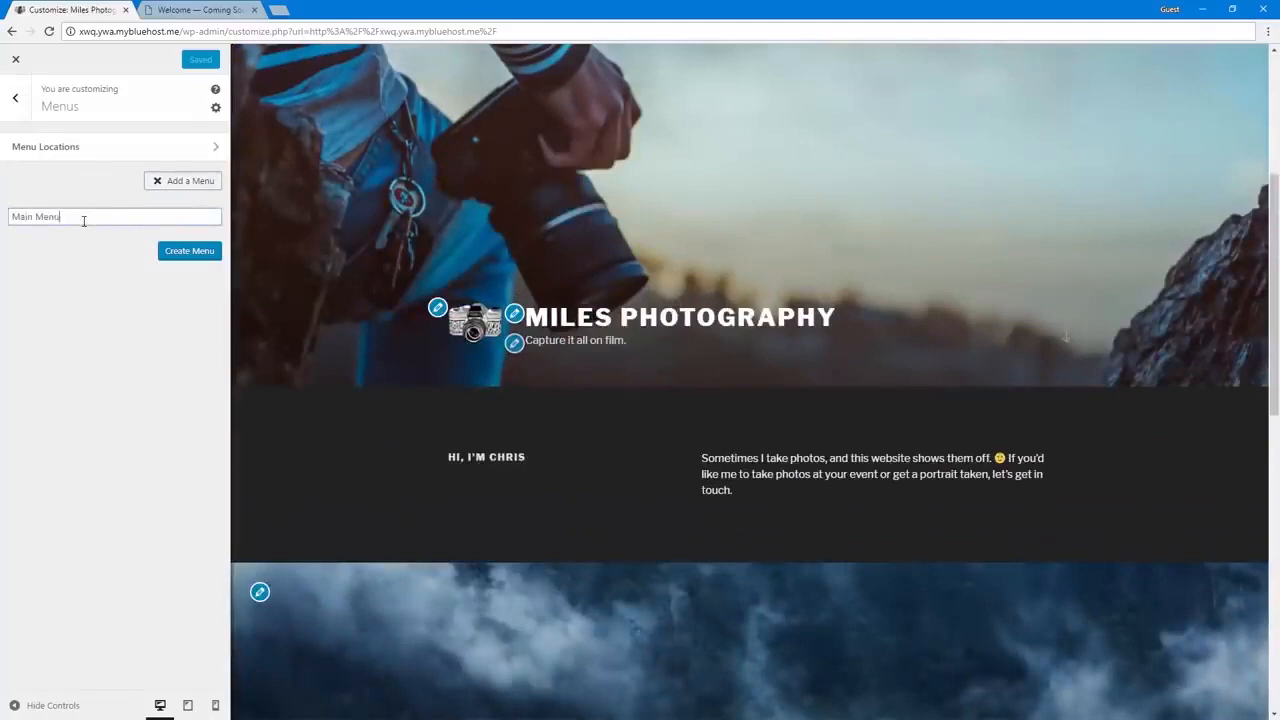
pyautogui.click(186, 251)
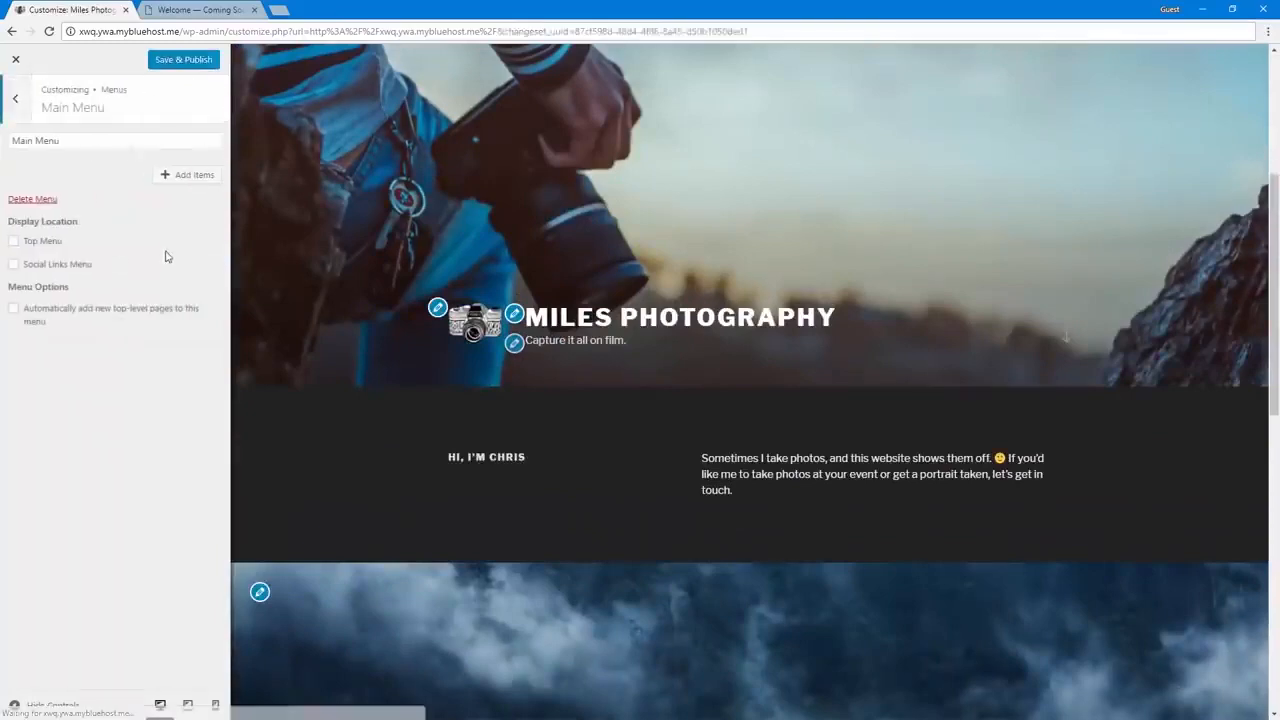
pyautogui.click(50, 242)
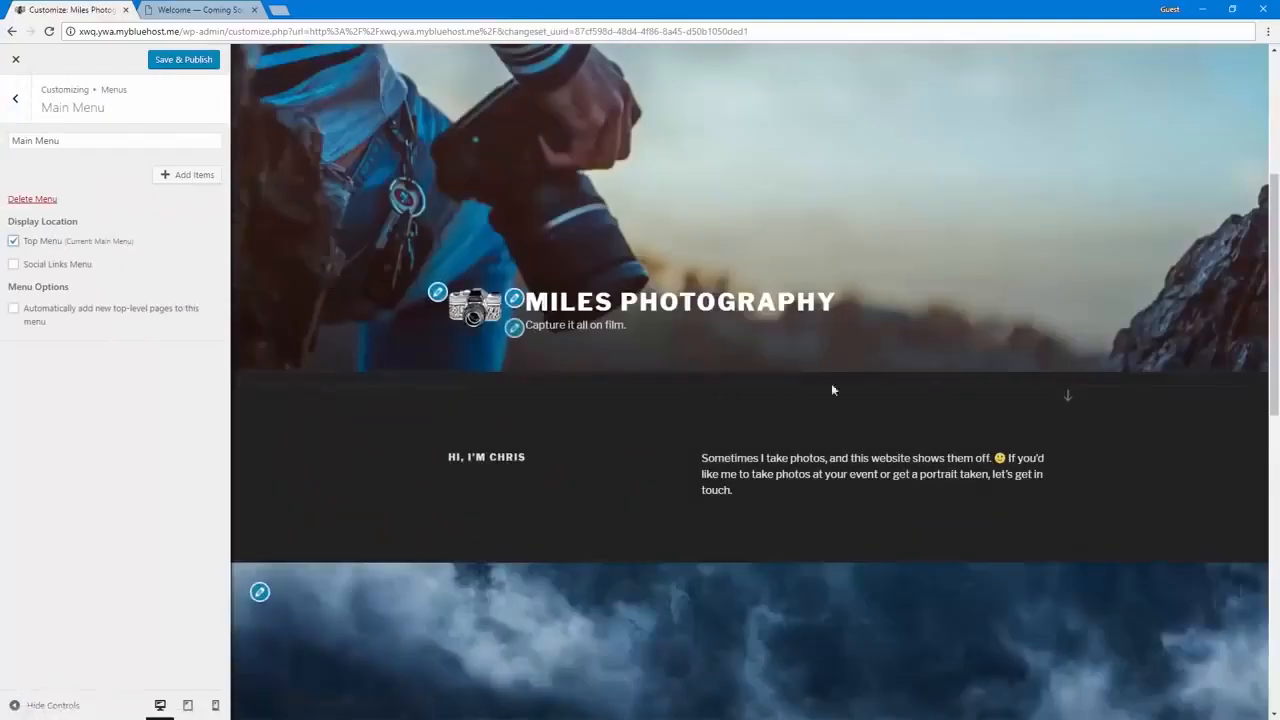
# - Add the Home link and the Blog page to the Main Menu, and publish the changes
pyautogui.click(173, 178)
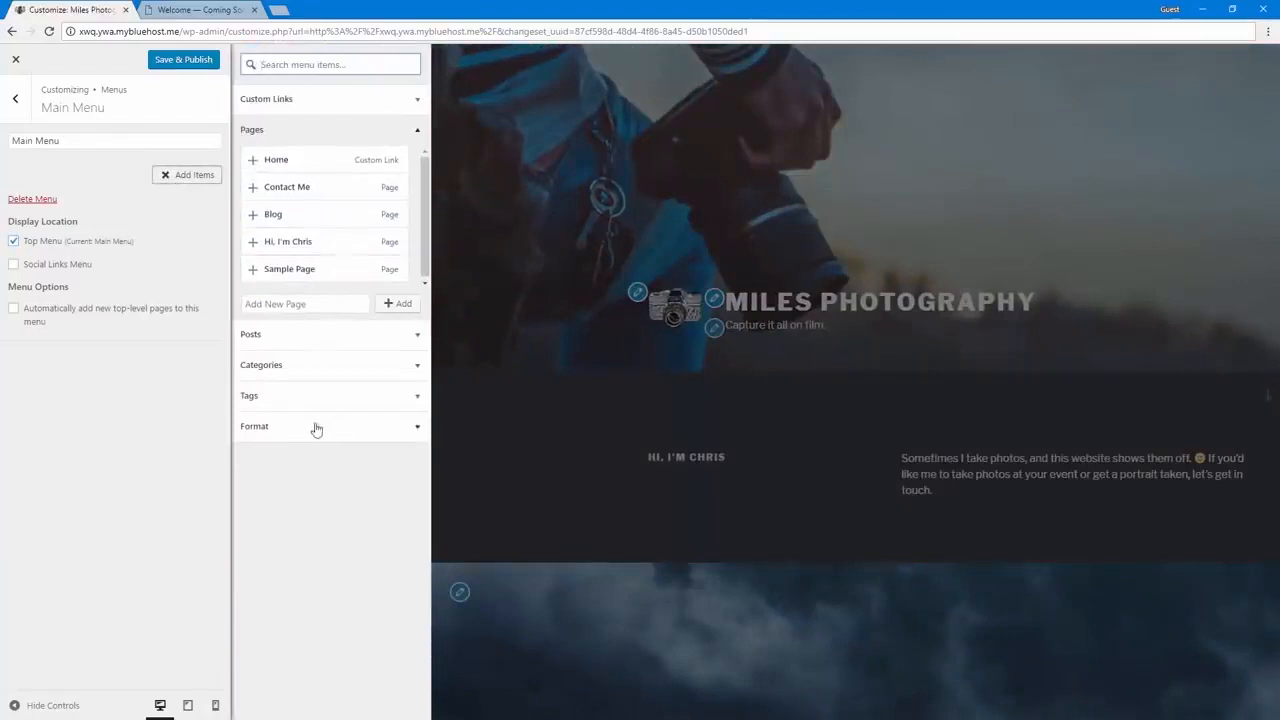
pyautogui.click(322, 337)
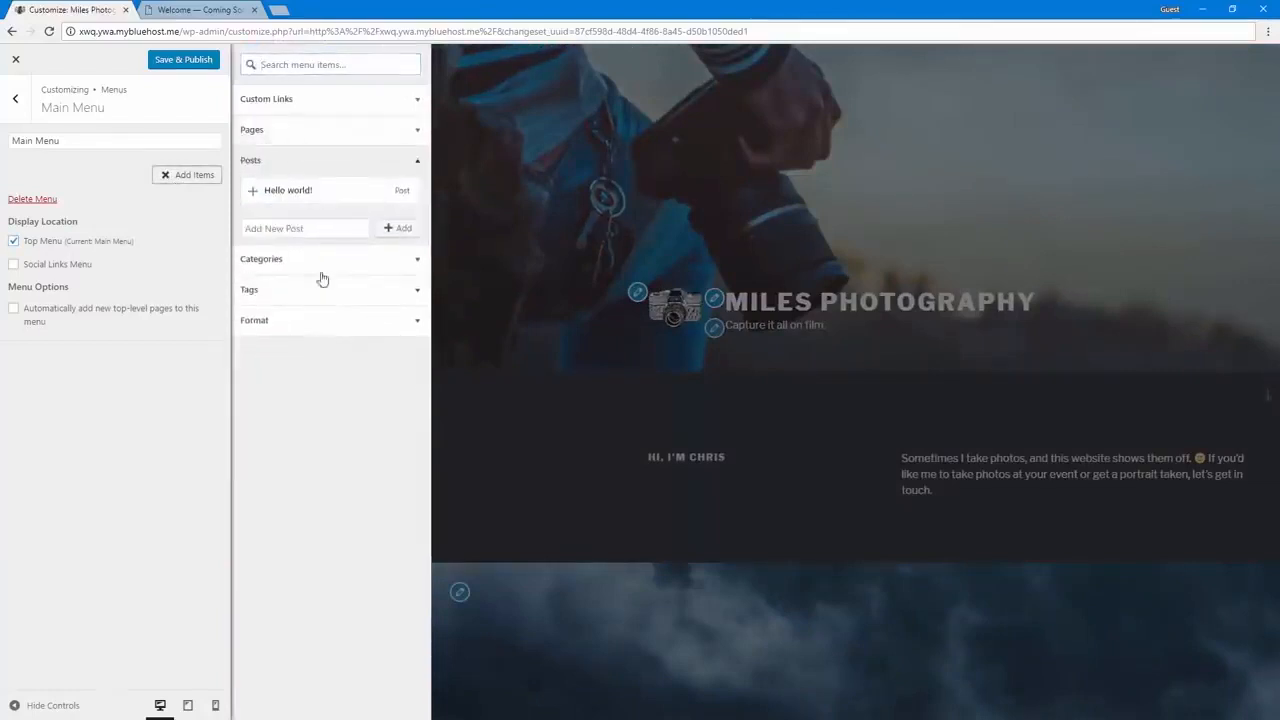
pyautogui.click(294, 129)
pyautogui.click(310, 103)
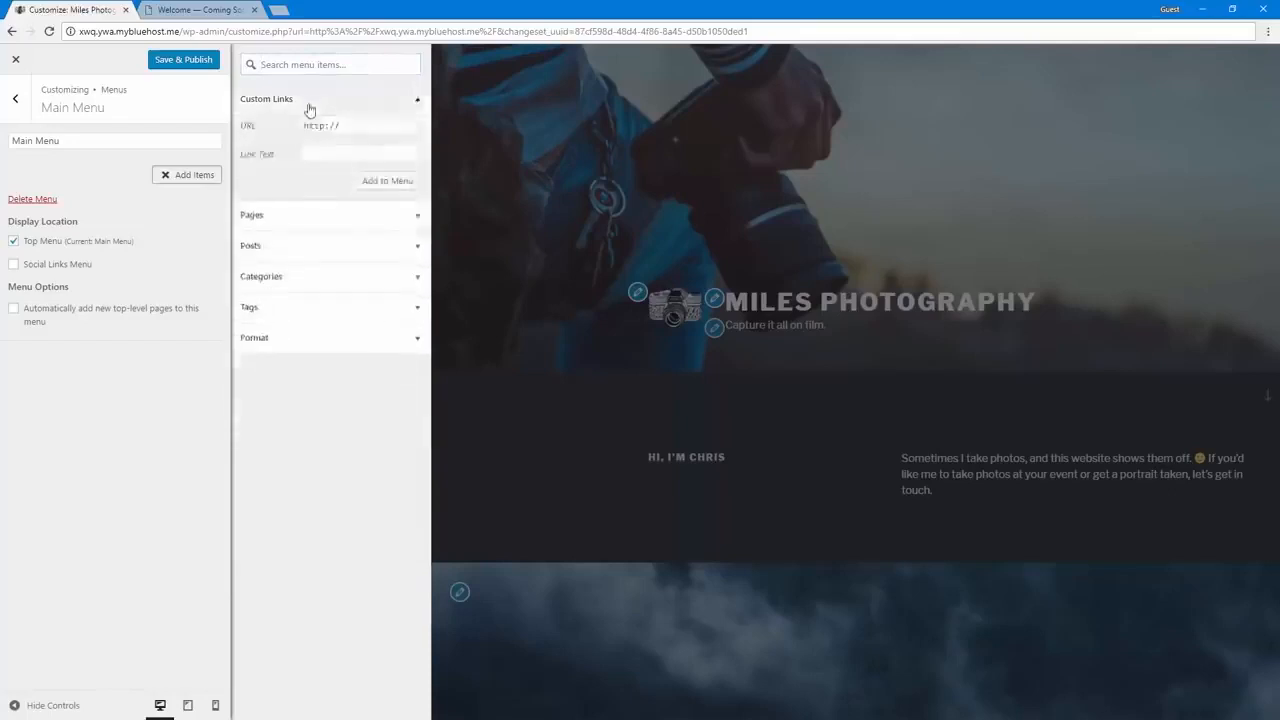
pyautogui.click(284, 216)
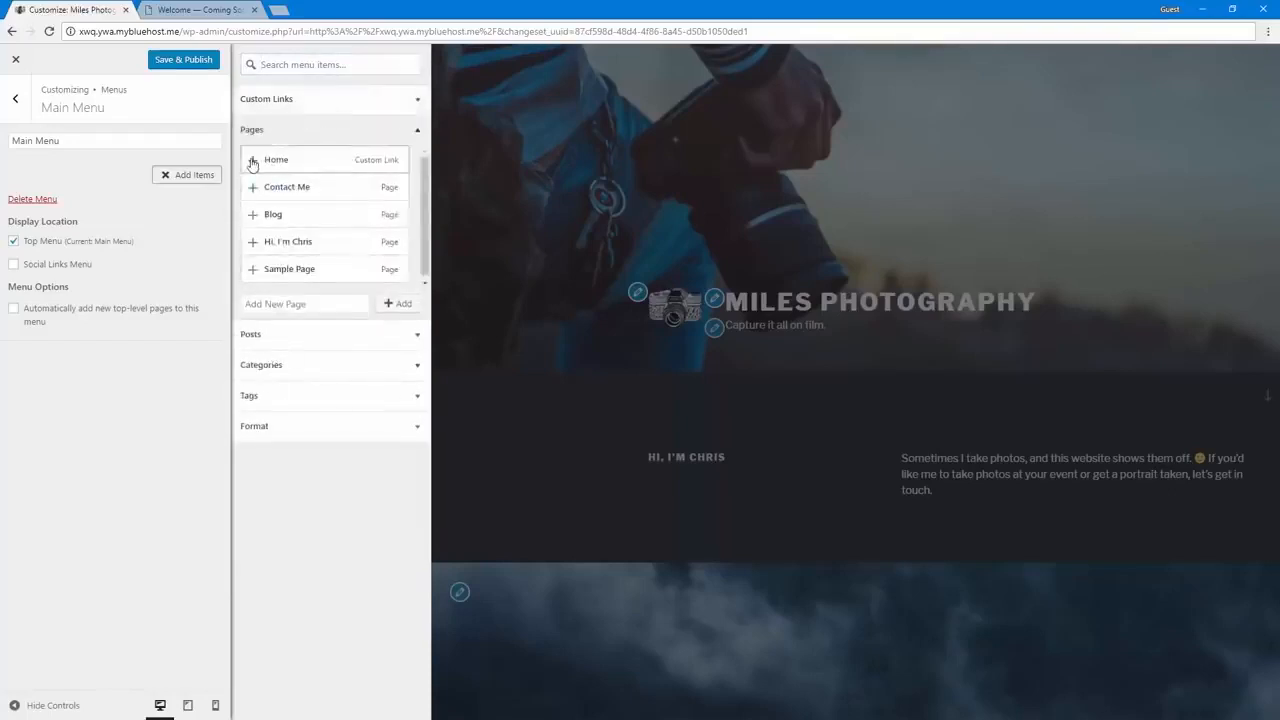
pyautogui.click(253, 164)
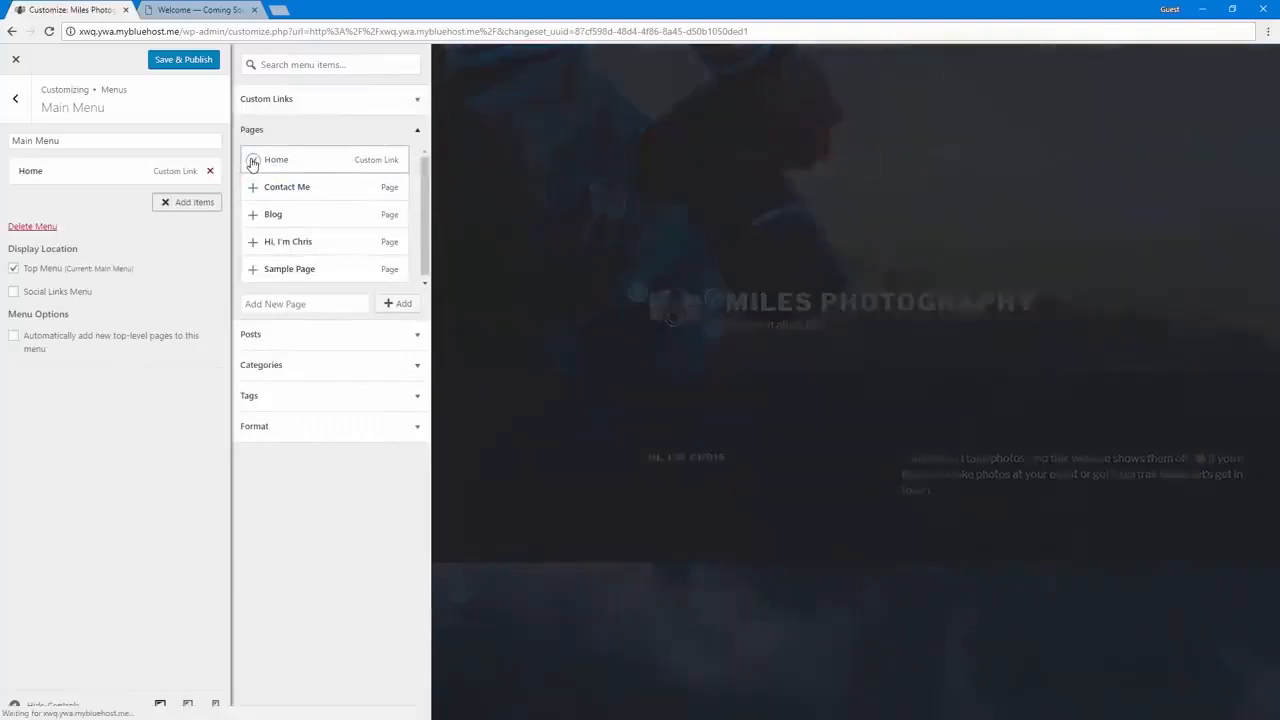
pyautogui.click(253, 214)
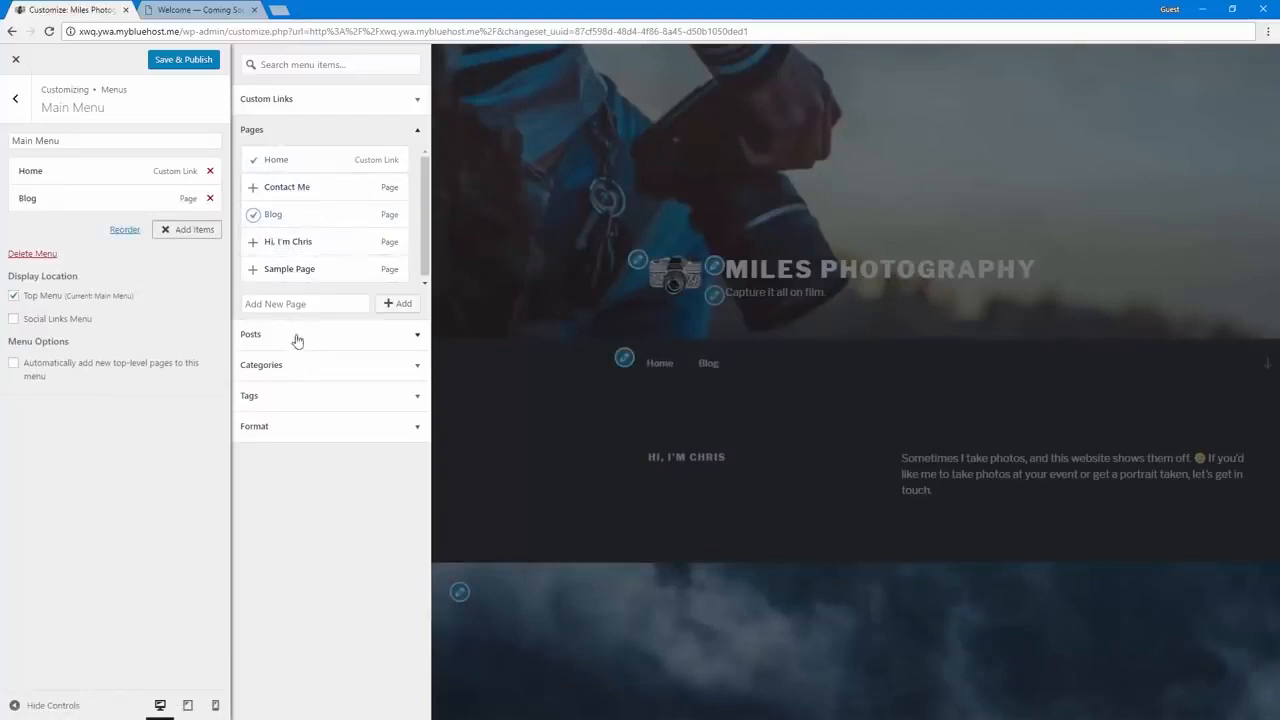
pyautogui.click(184, 60)
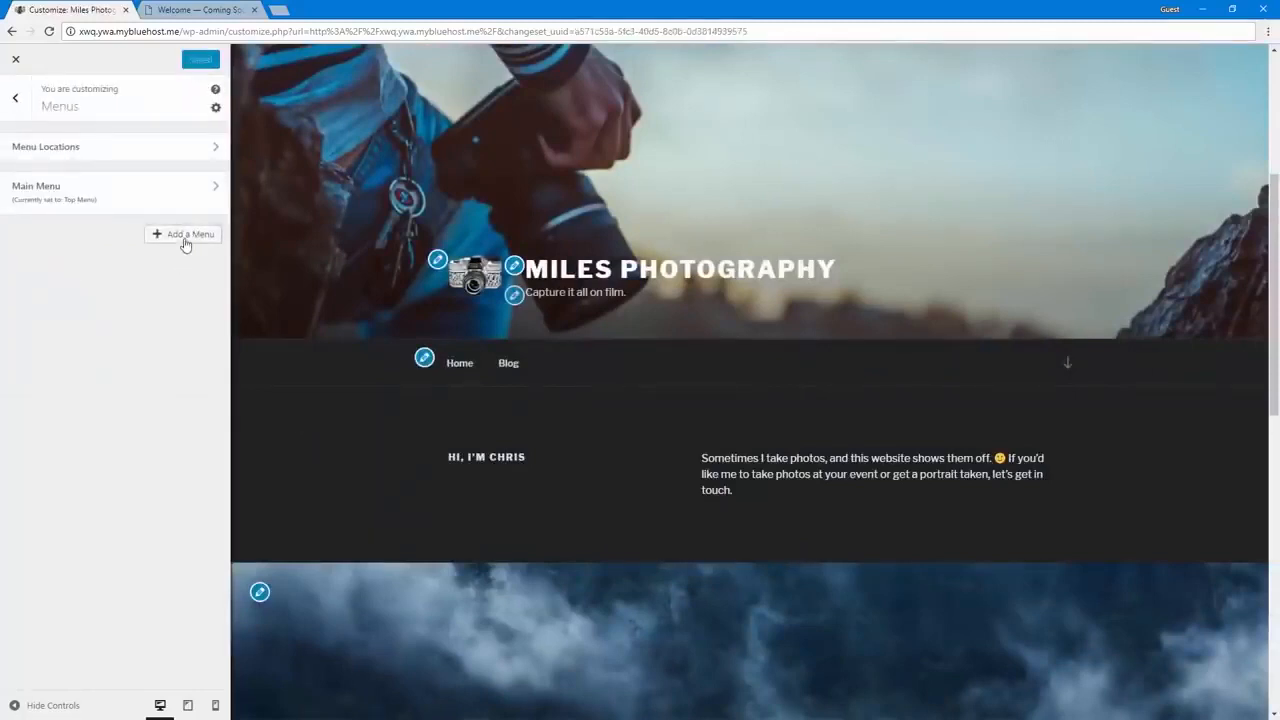
# - Create a second menu named "Social Media" and assign it to the Social Links Menu display location
pyautogui.click(184, 236)
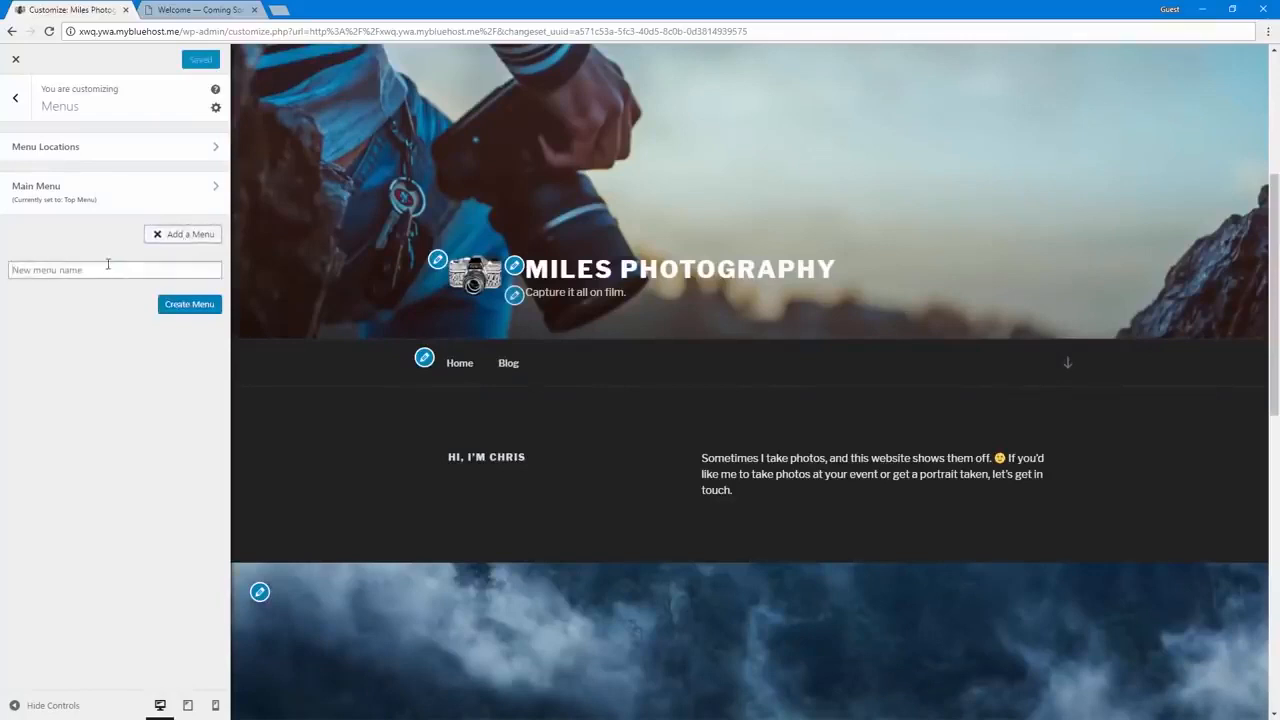
pyautogui.write('Sec')
pyautogui.click(190, 305)
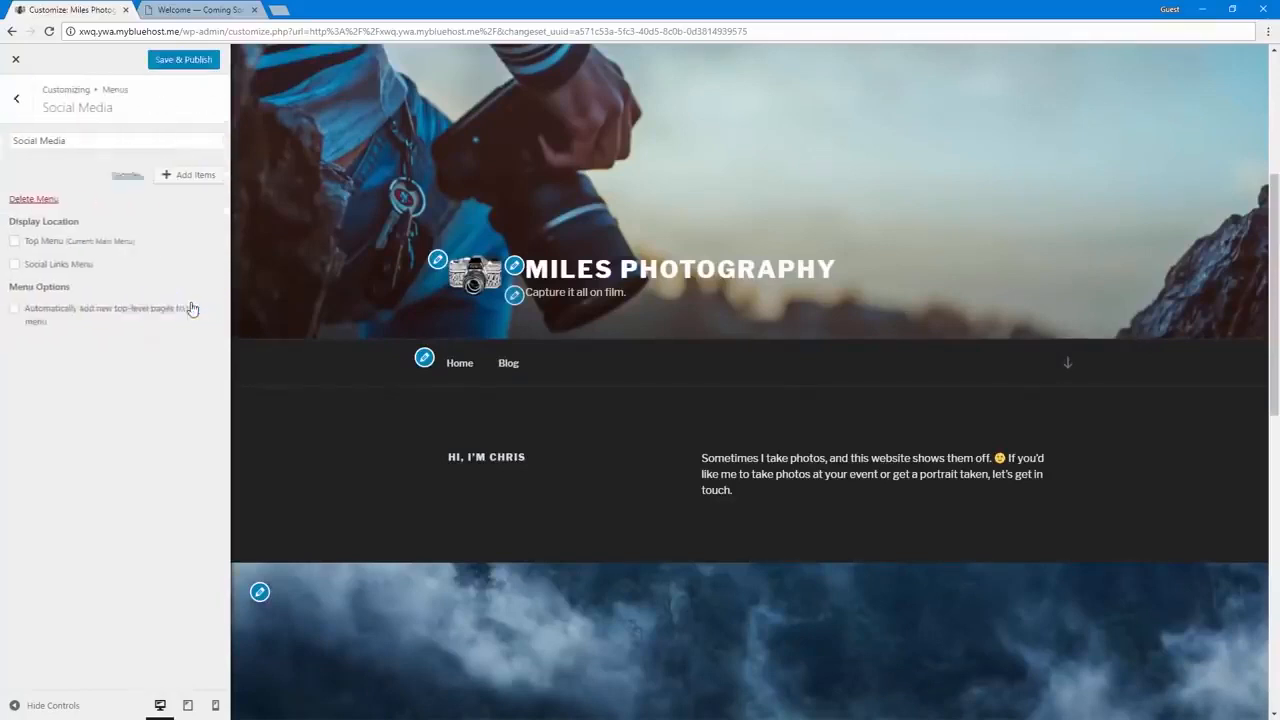
pyautogui.click(56, 268)
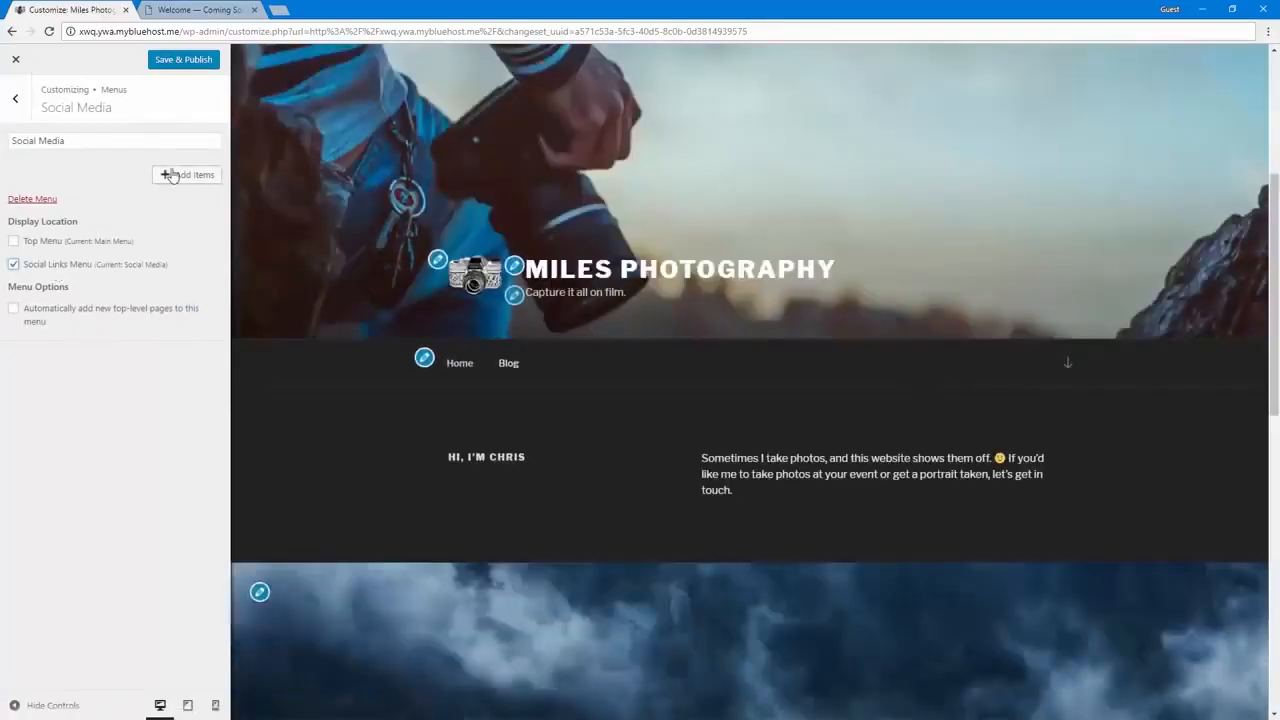
# - Add a custom link to the Social Media menu with the copied Twitter profile URL and the link text "Twitter"
pyautogui.click(172, 176)
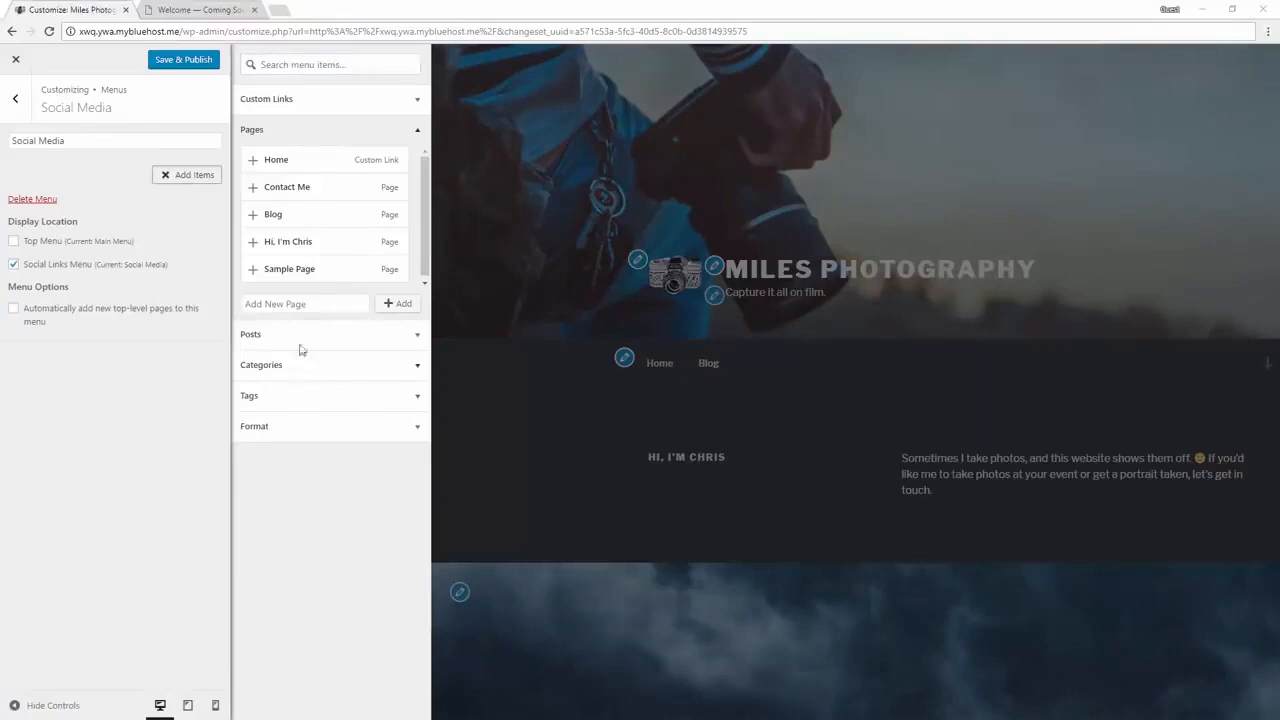
pyautogui.click(314, 101)
pyautogui.click(355, 124)
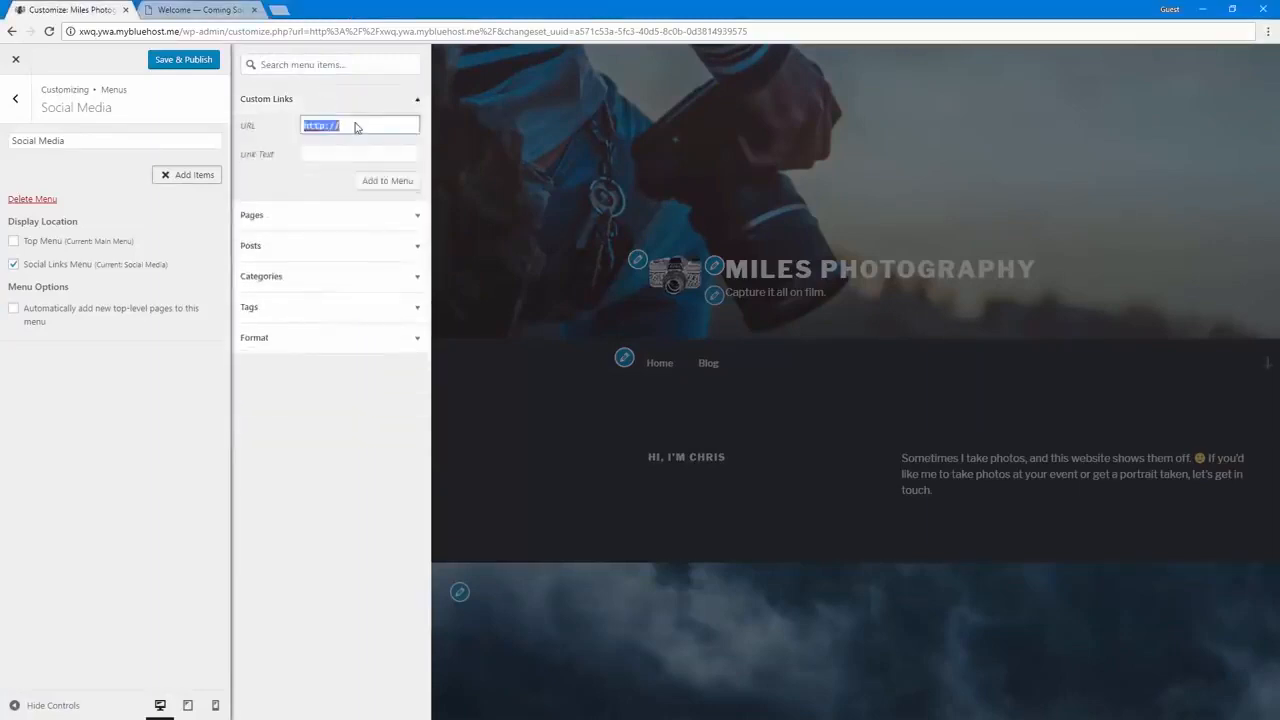
pyautogui.hotkey('ctrl', 'v')
pyautogui.click(354, 152)
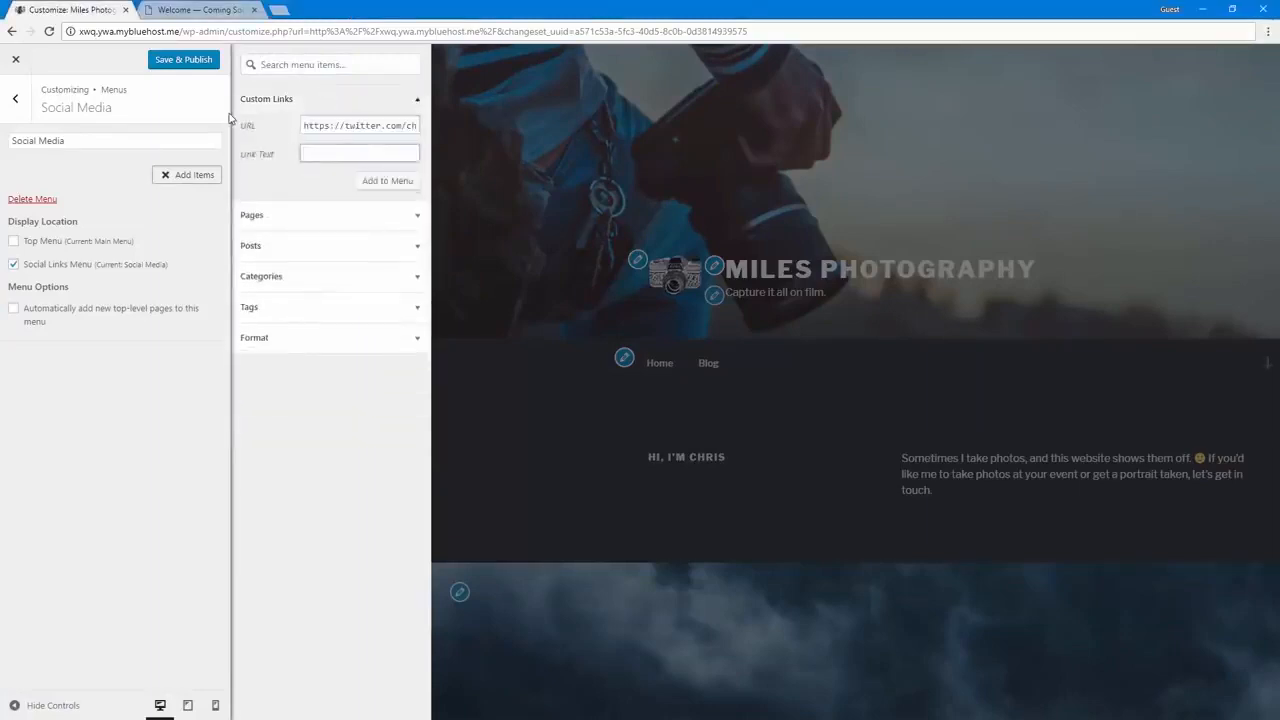
pyautogui.write('Twitter')
pyautogui.click(400, 180)
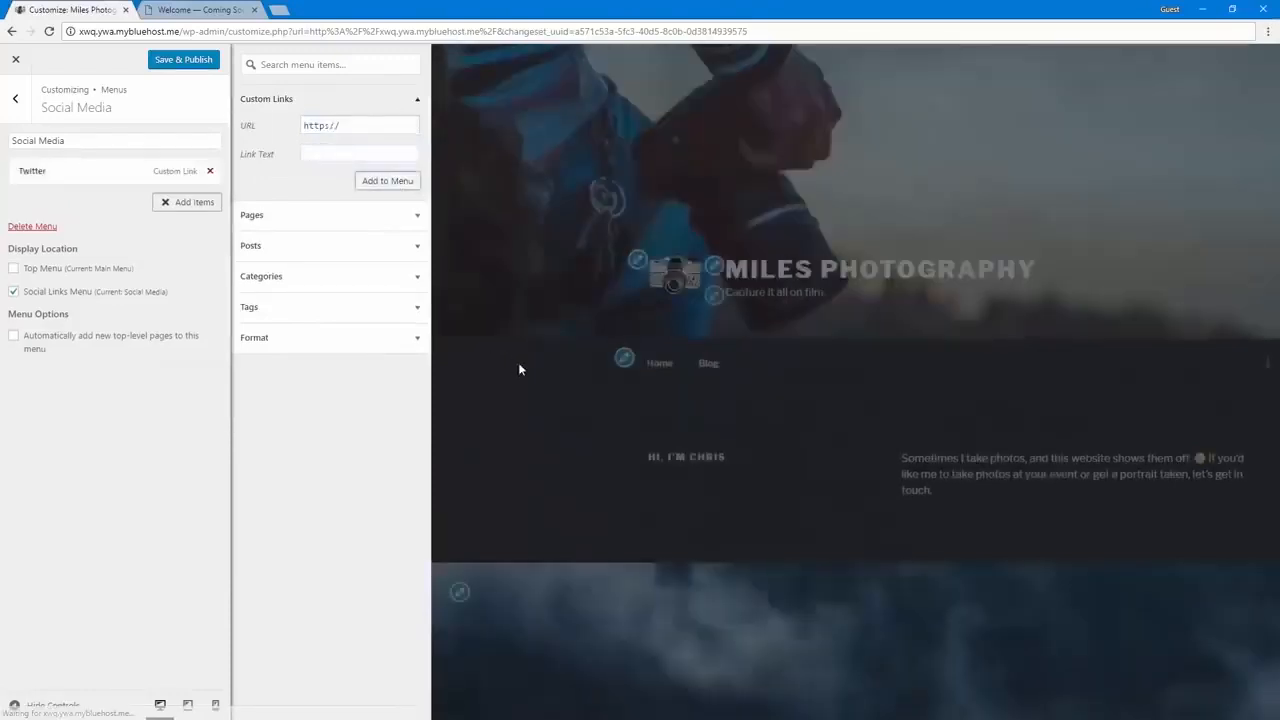
# - Add a custom link with the copied LinkedIn URL and the link text "LinkedIn" to the Social Media menu, and publish
pyautogui.tripleClick(354, 126)
pyautogui.hotkey('ctrl', 'v')
pyautogui.click(340, 148)
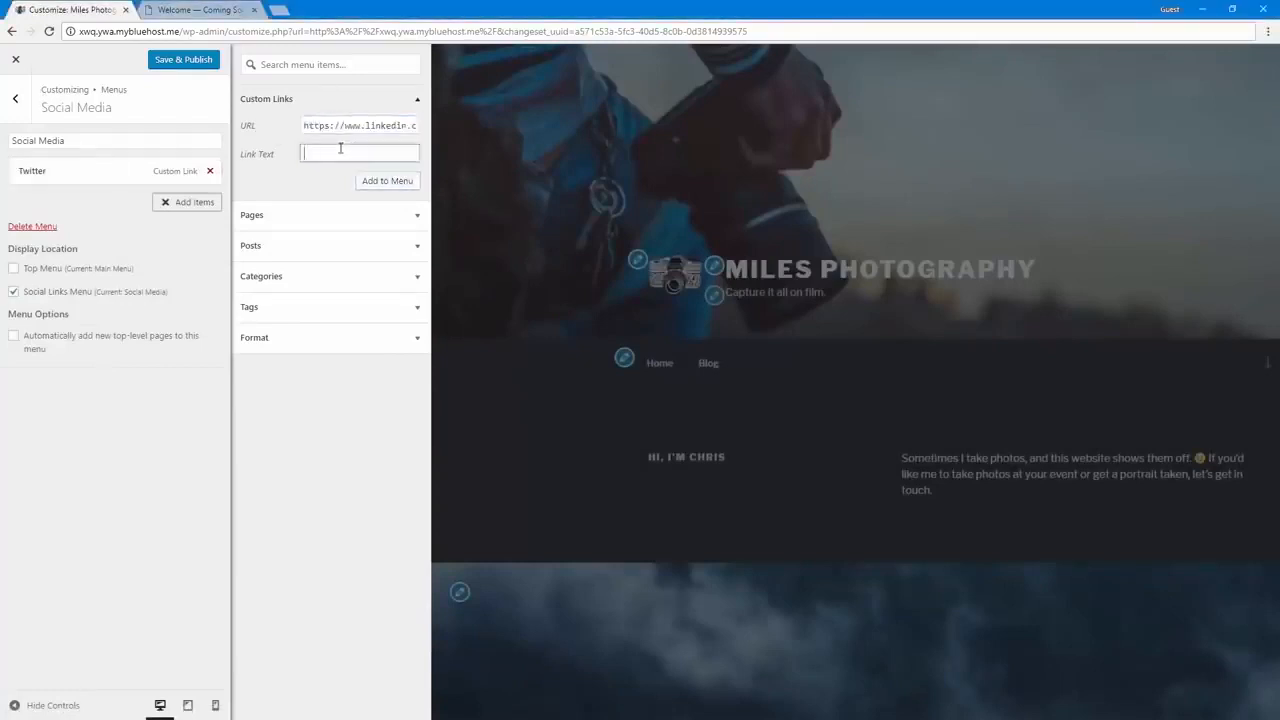
pyautogui.write('LinkedIn')
pyautogui.click(382, 182)
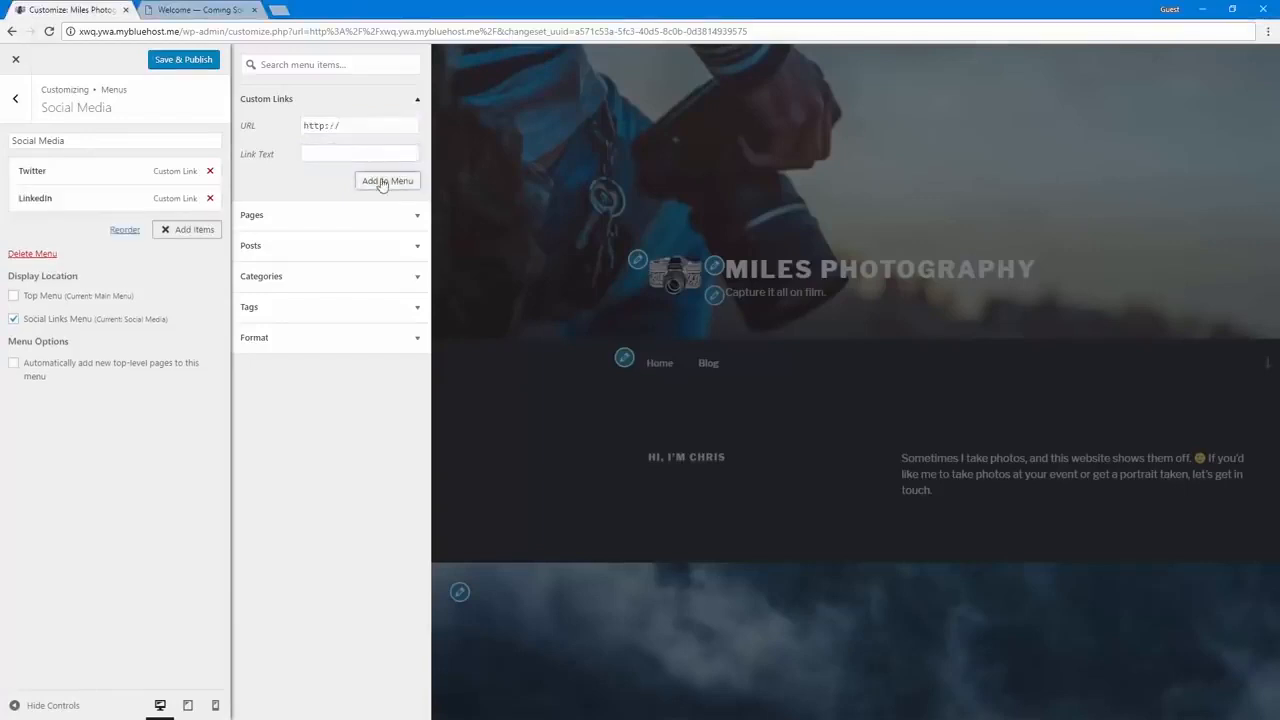
pyautogui.click(277, 131)
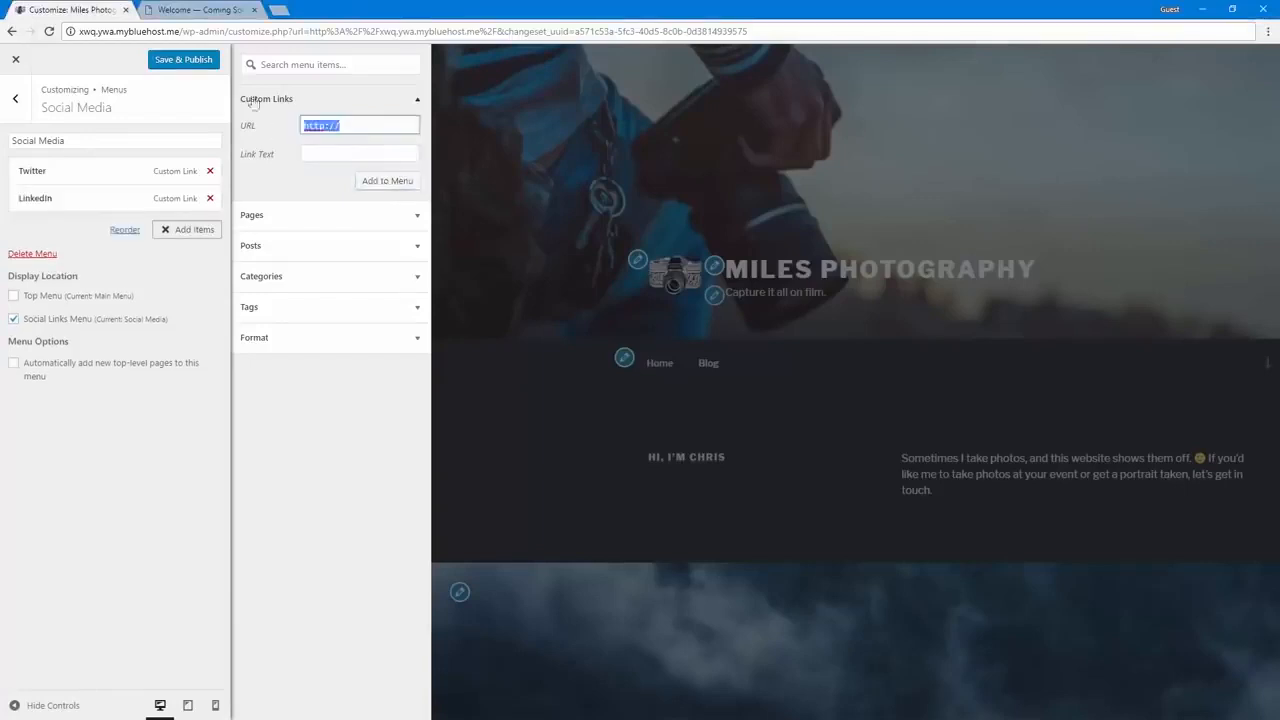
pyautogui.click(192, 63)
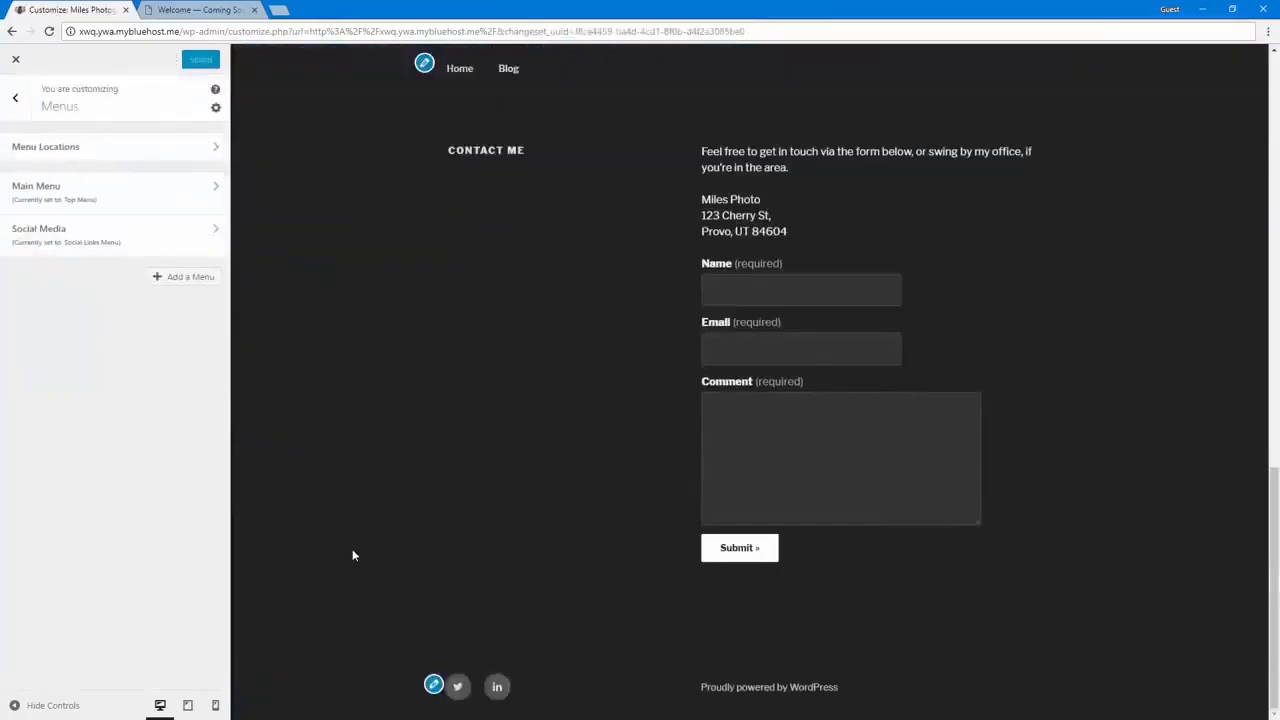
# - Reopen the Social Media menu, add a custom link with the copied Facebook URL and the text "Facebook", and publish
pyautogui.click(433, 687)
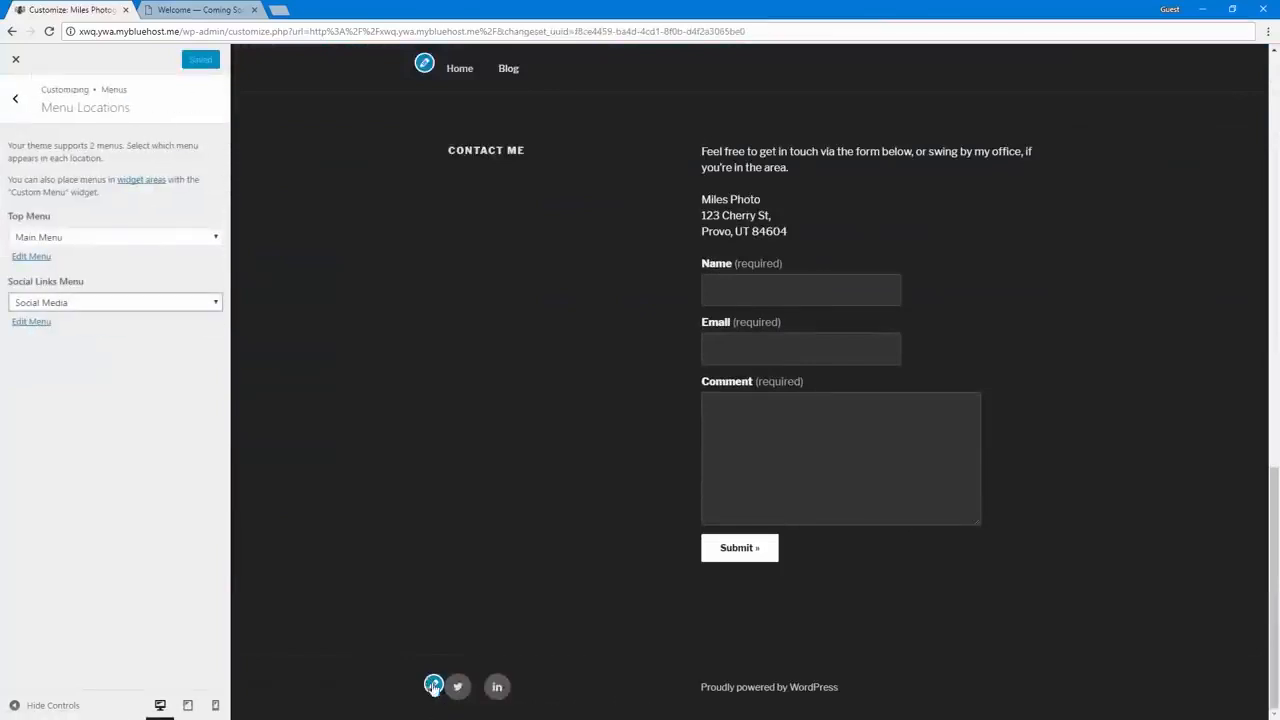
pyautogui.click(32, 322)
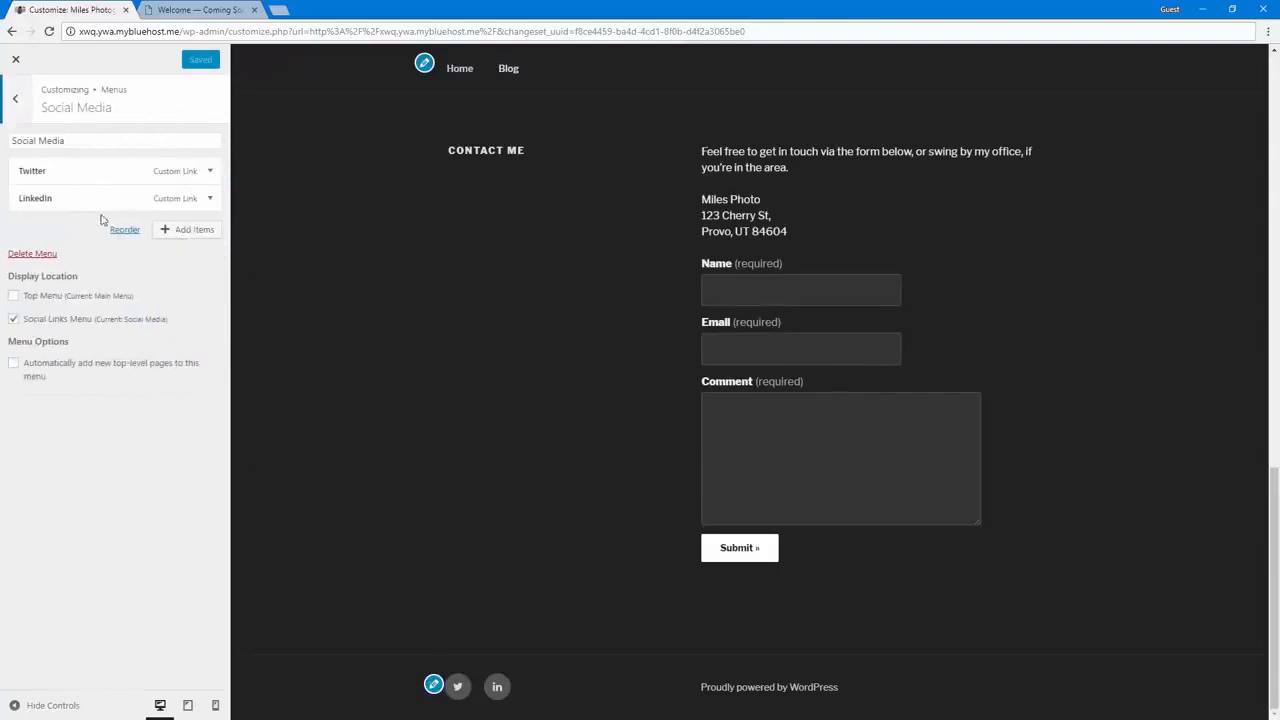
pyautogui.click(186, 229)
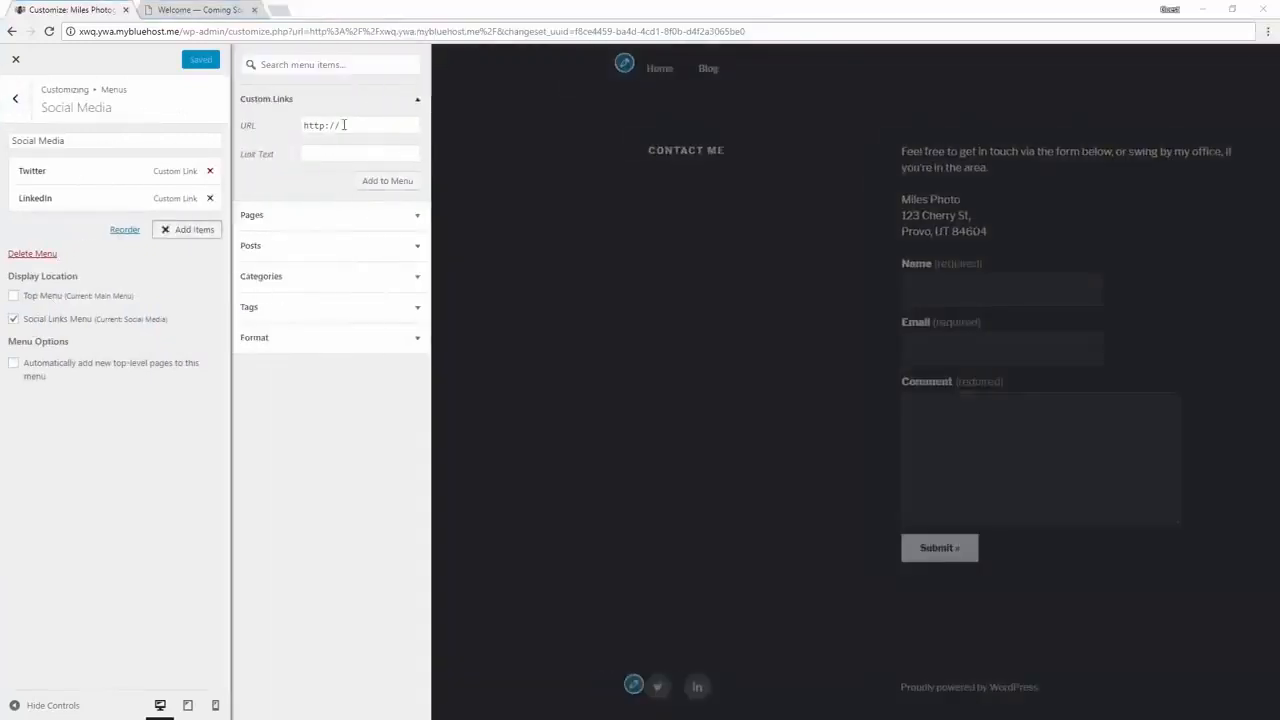
pyautogui.click(343, 125)
pyautogui.hotkey('ctrl', 'v')
pyautogui.click(328, 152)
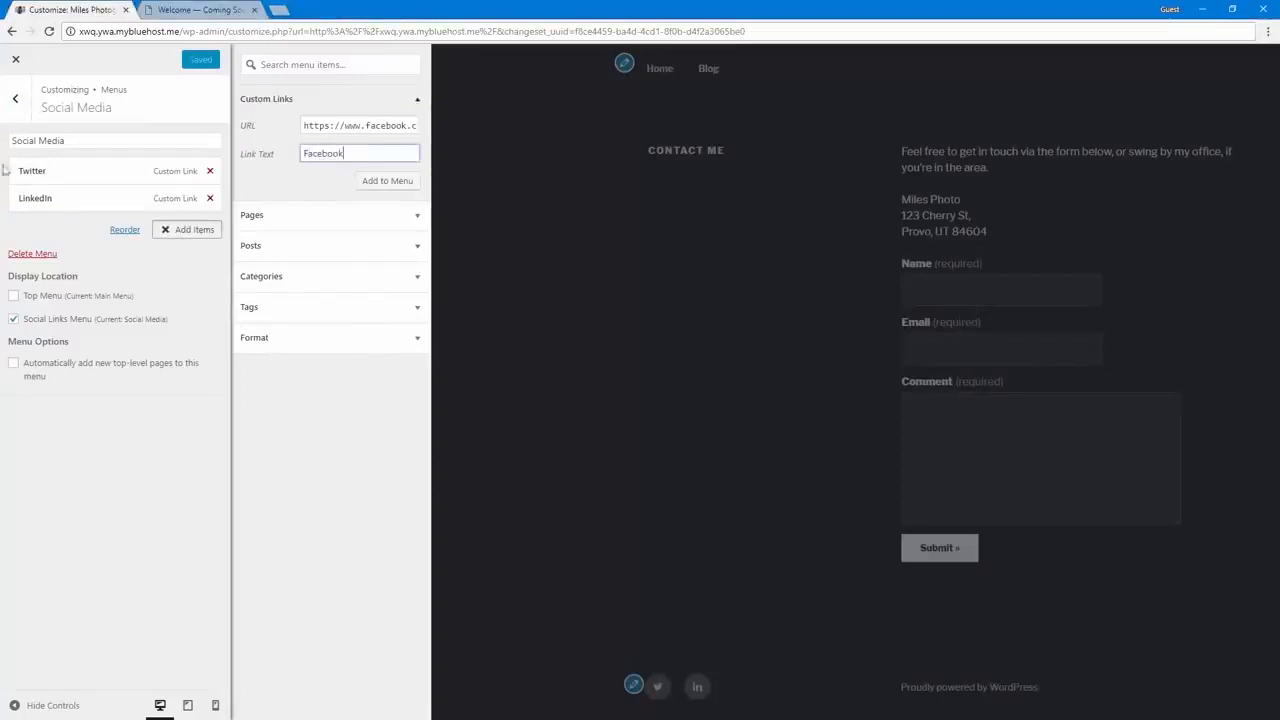
pyautogui.click(375, 183)
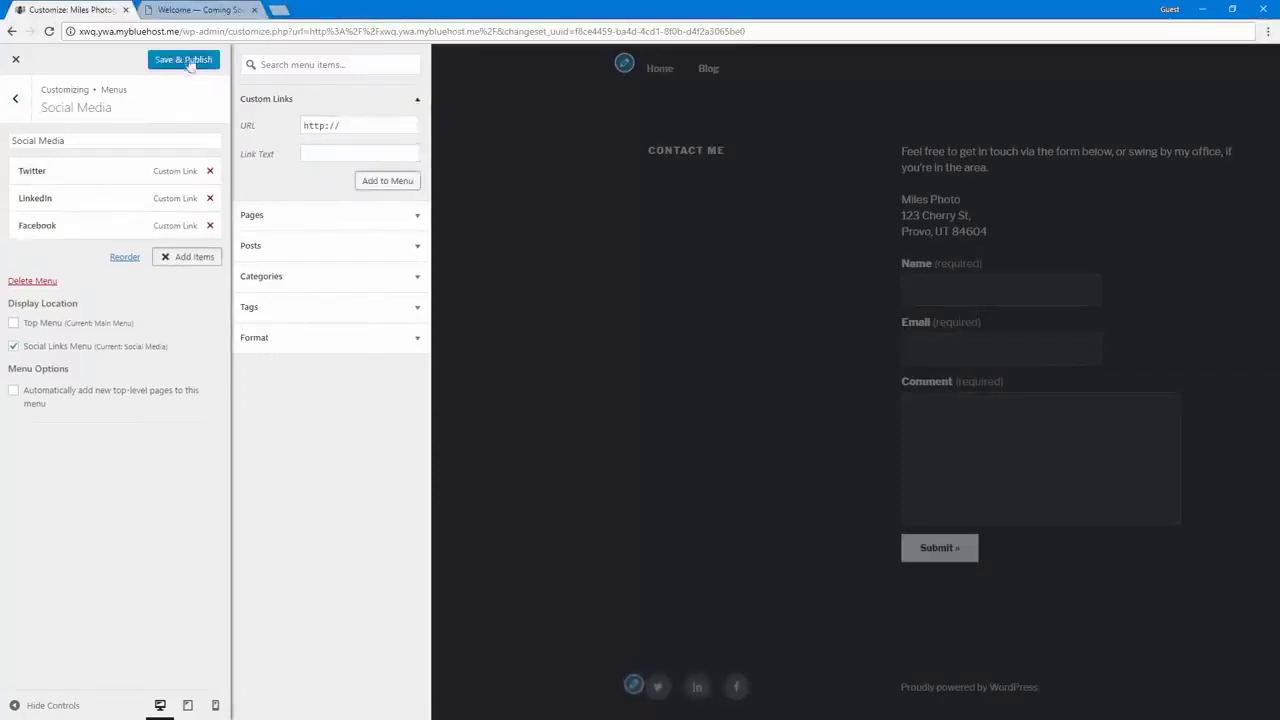
pyautogui.click(190, 62)
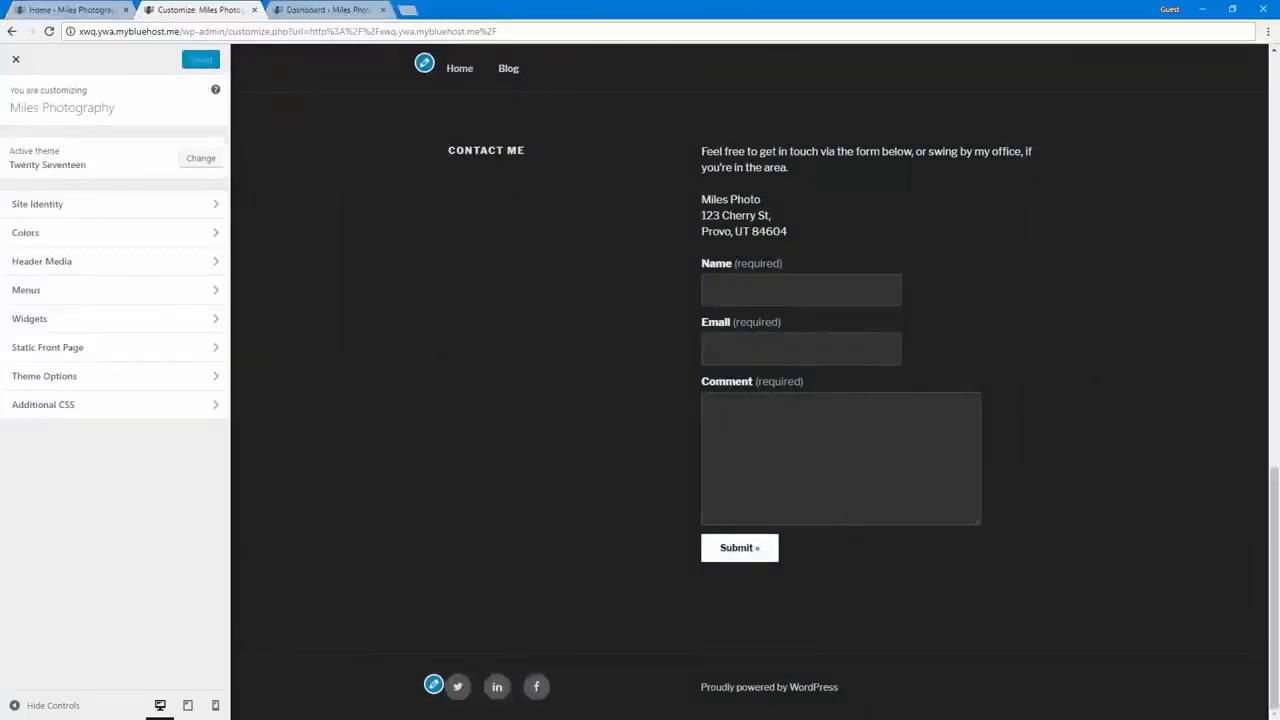
# - Preview the site at tablet size and check its layout from the header to the Contact Me section
pyautogui.scroll(15, 606, 690)
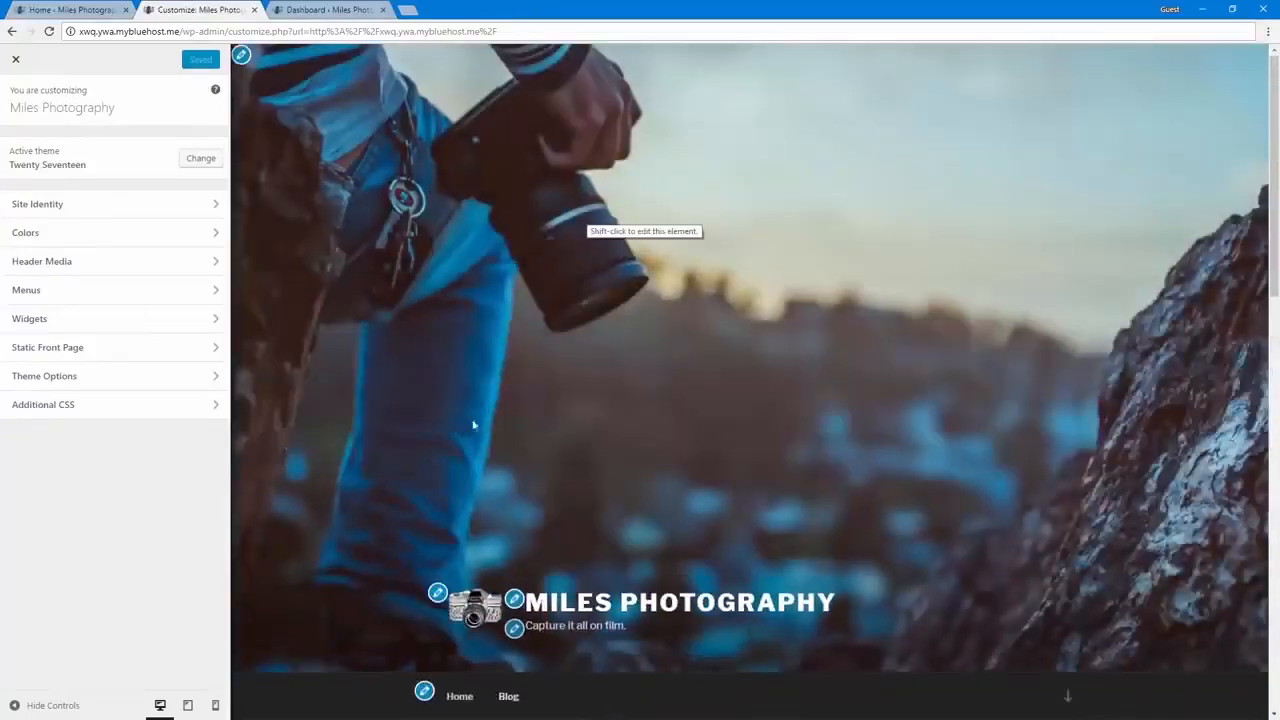
pyautogui.click(189, 708)
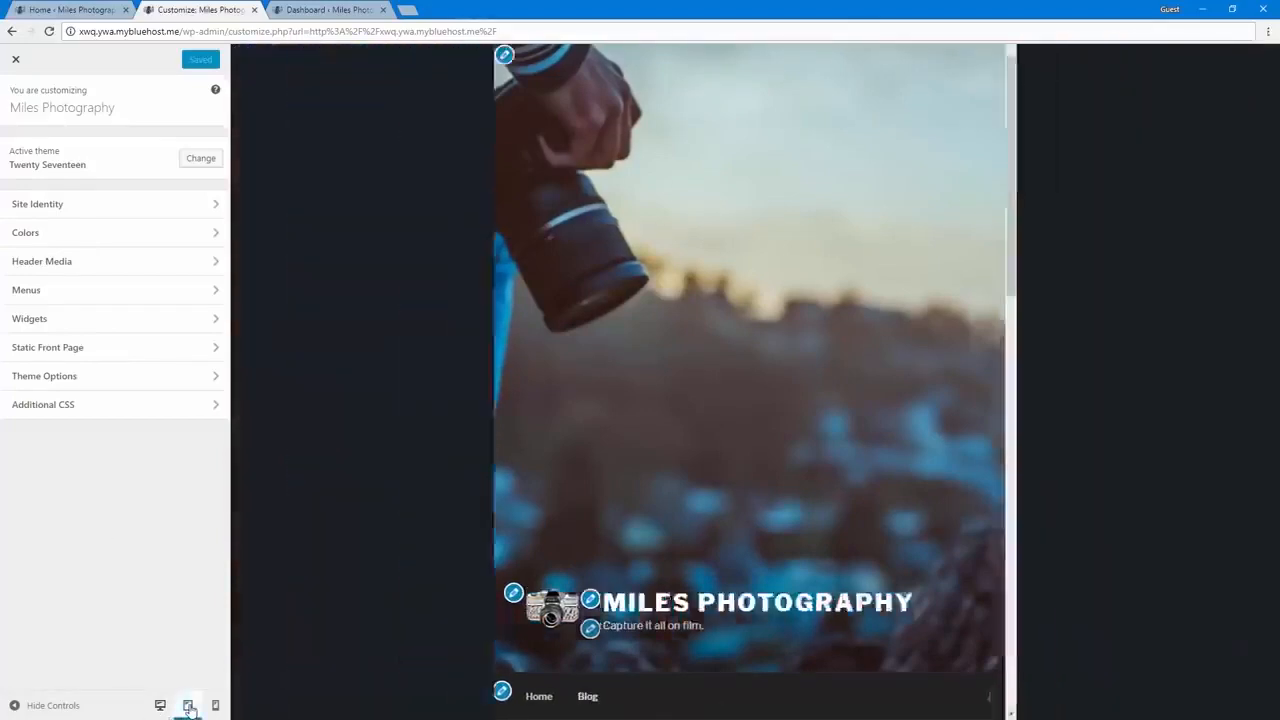
pyautogui.scroll(-3, 558, 585)
pyautogui.scroll(-10, 558, 585)
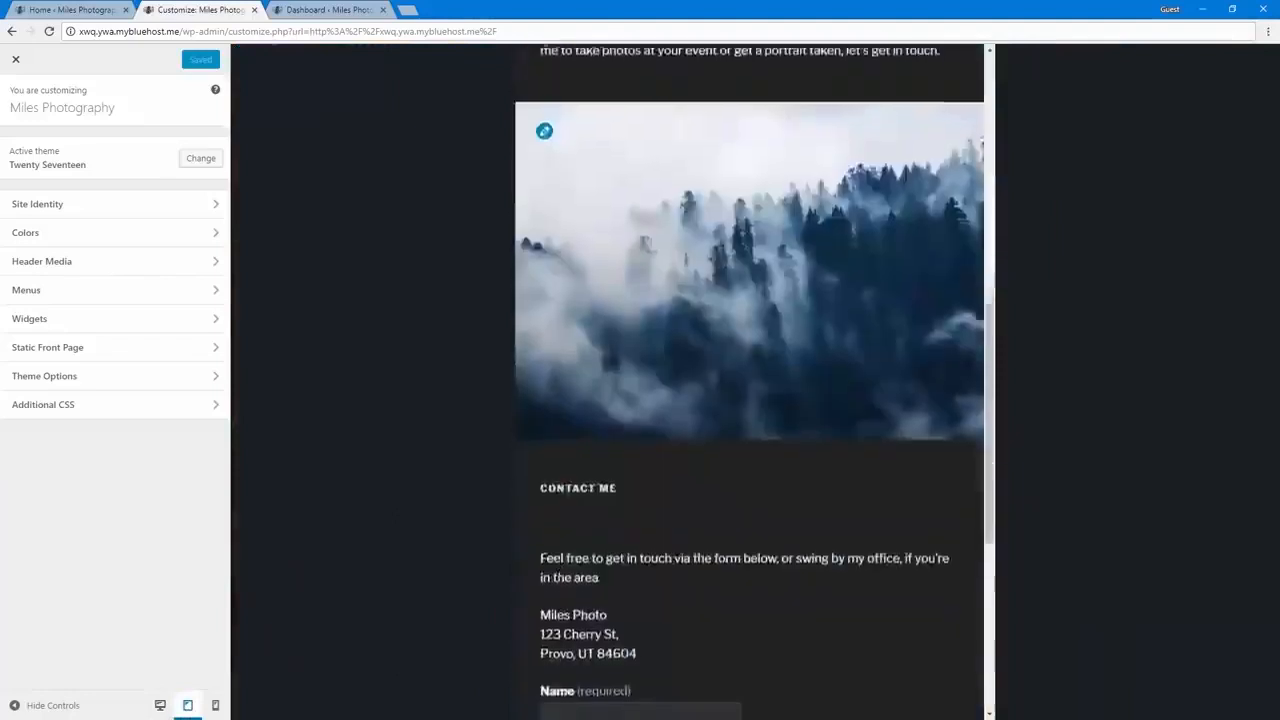
# - Preview the site at mobile size, checking the collapsible menu, the contact form and the social links in the footer
pyautogui.click(215, 705)
pyautogui.scroll(10, 814, 440)
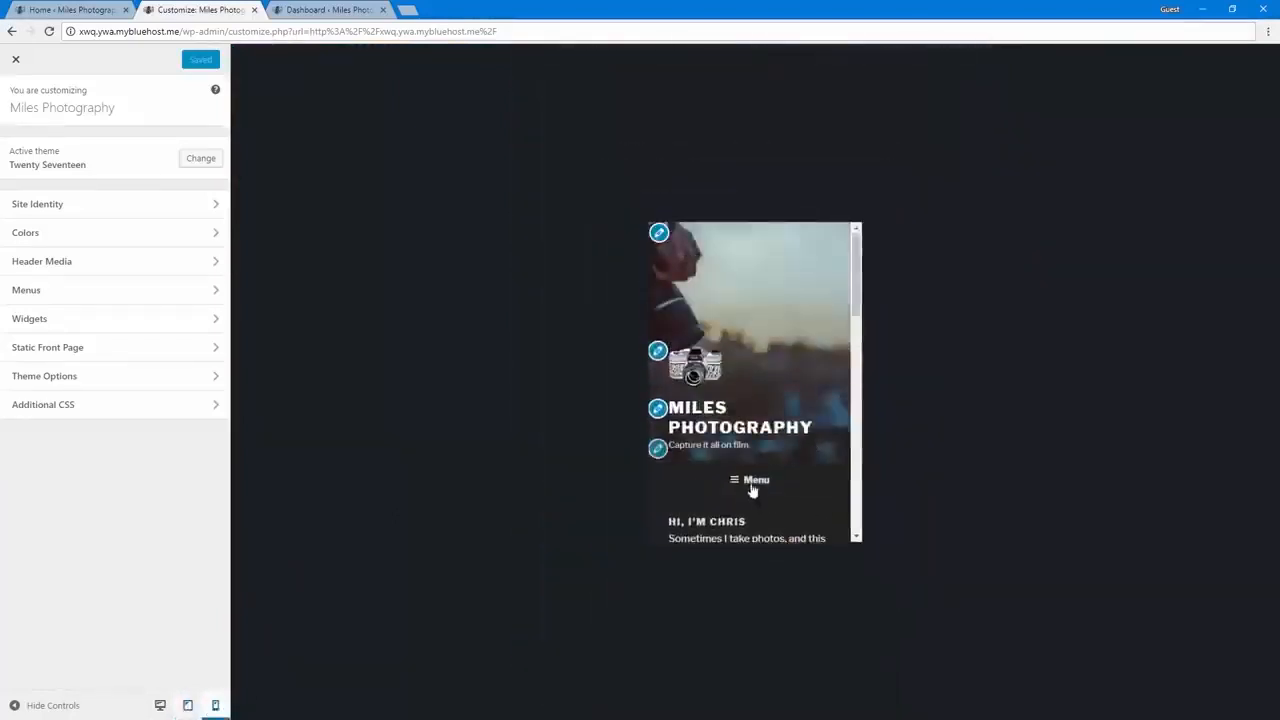
pyautogui.click(753, 490)
pyautogui.scroll(-3, 753, 482)
pyautogui.scroll(1, 754, 477)
pyautogui.click(741, 353)
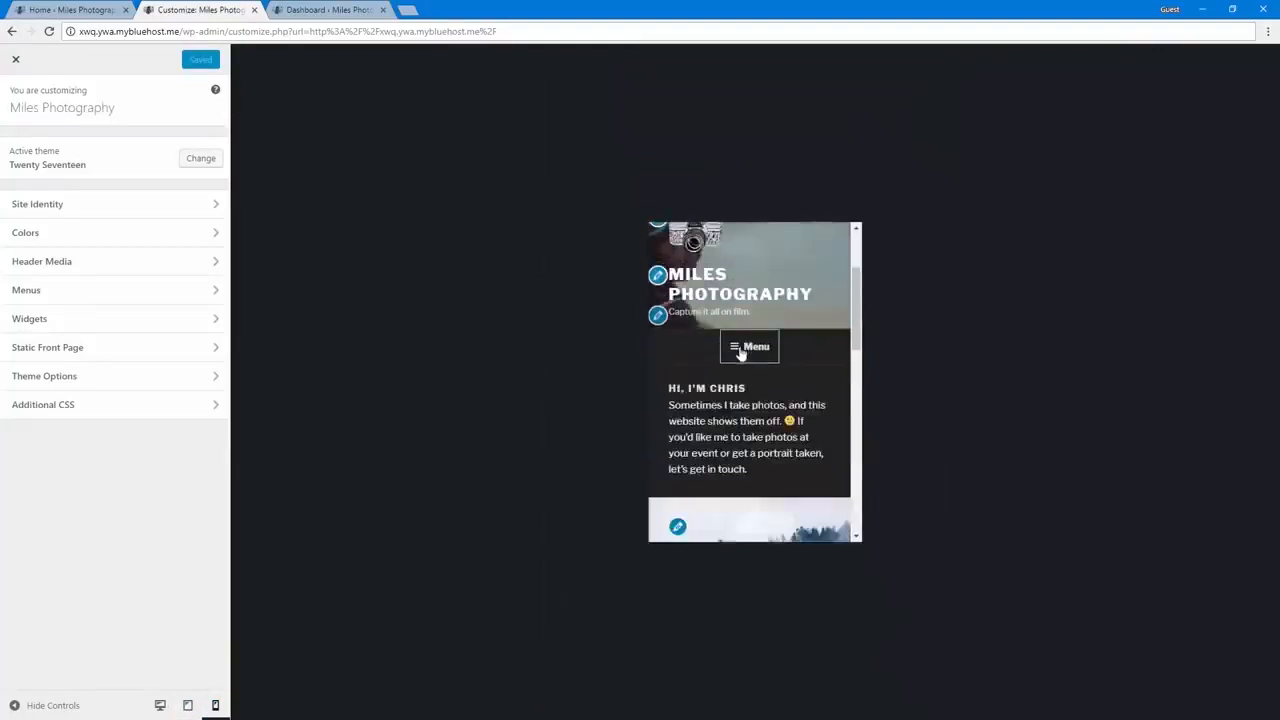
pyautogui.click(741, 353)
pyautogui.click(741, 353)
pyautogui.scroll(-5, 755, 476)
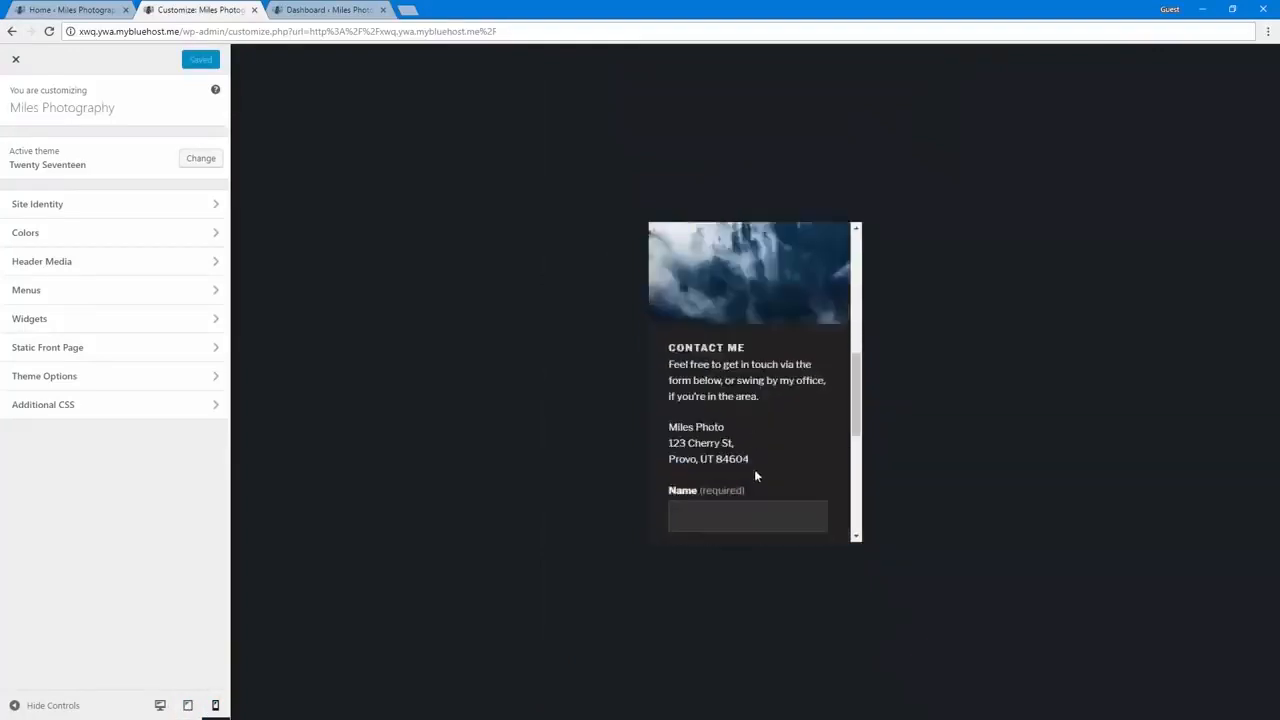
pyautogui.scroll(2, 743, 491)
pyautogui.scroll(-5, 745, 492)
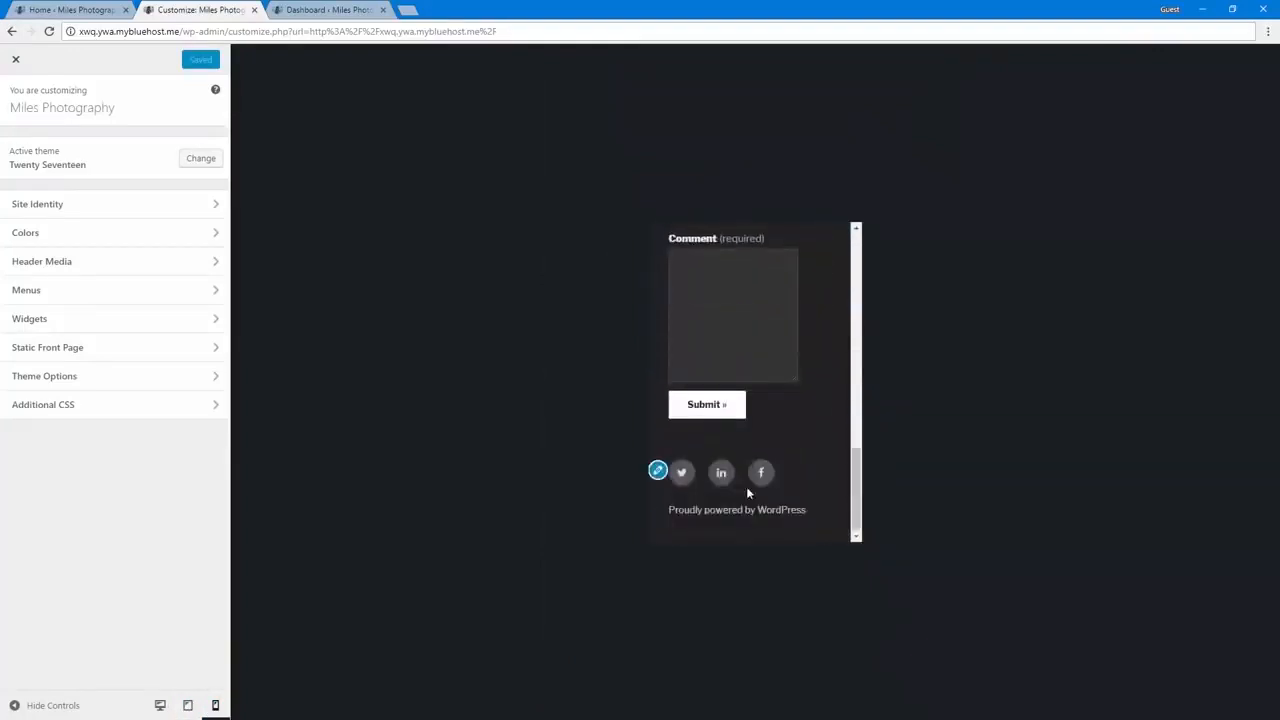
pyautogui.scroll(10, 748, 491)
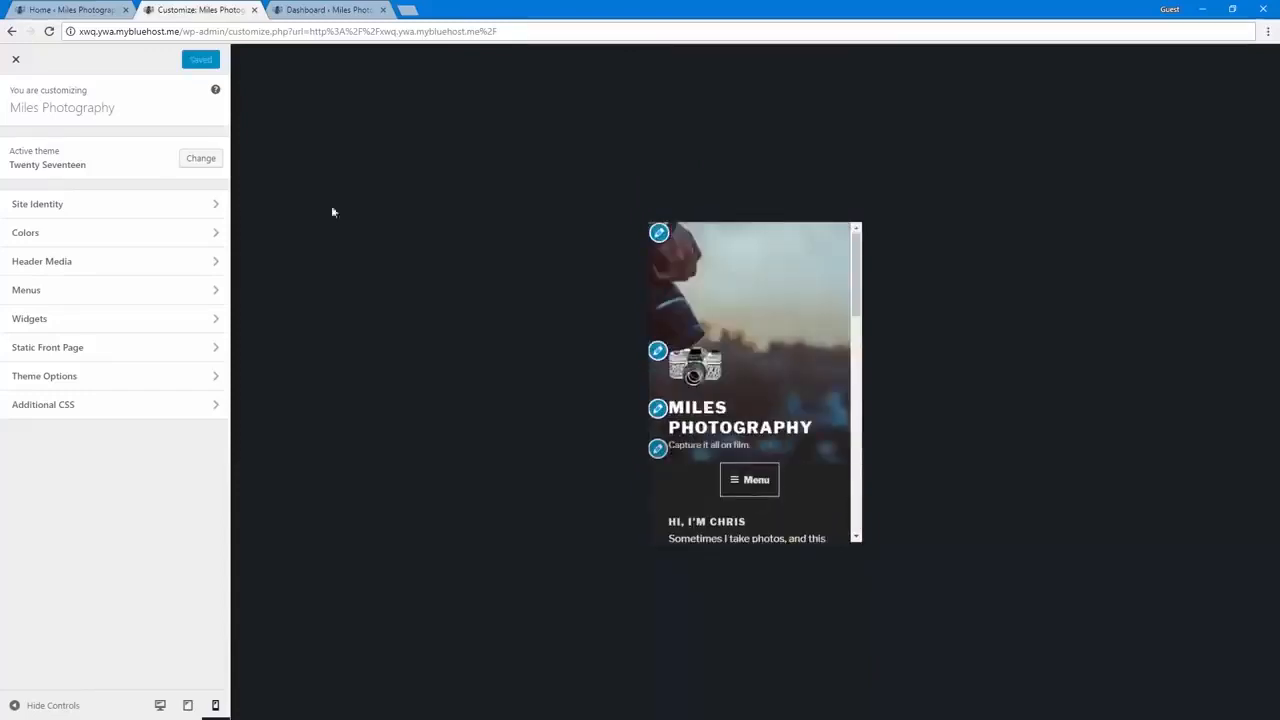
# - Leave the customizer, open the Bluehost home page in the WordPress dashboard and review its content, design, performance and hosting options
pyautogui.click(15, 62)
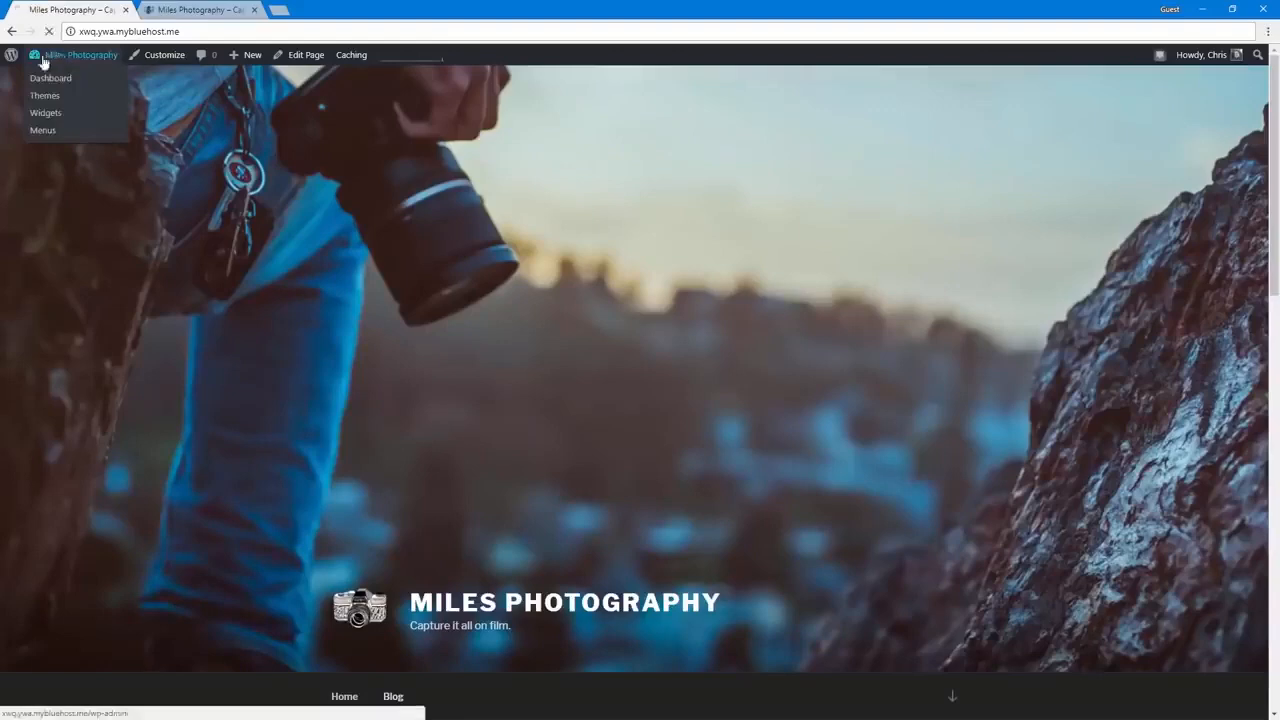
pyautogui.click(44, 56)
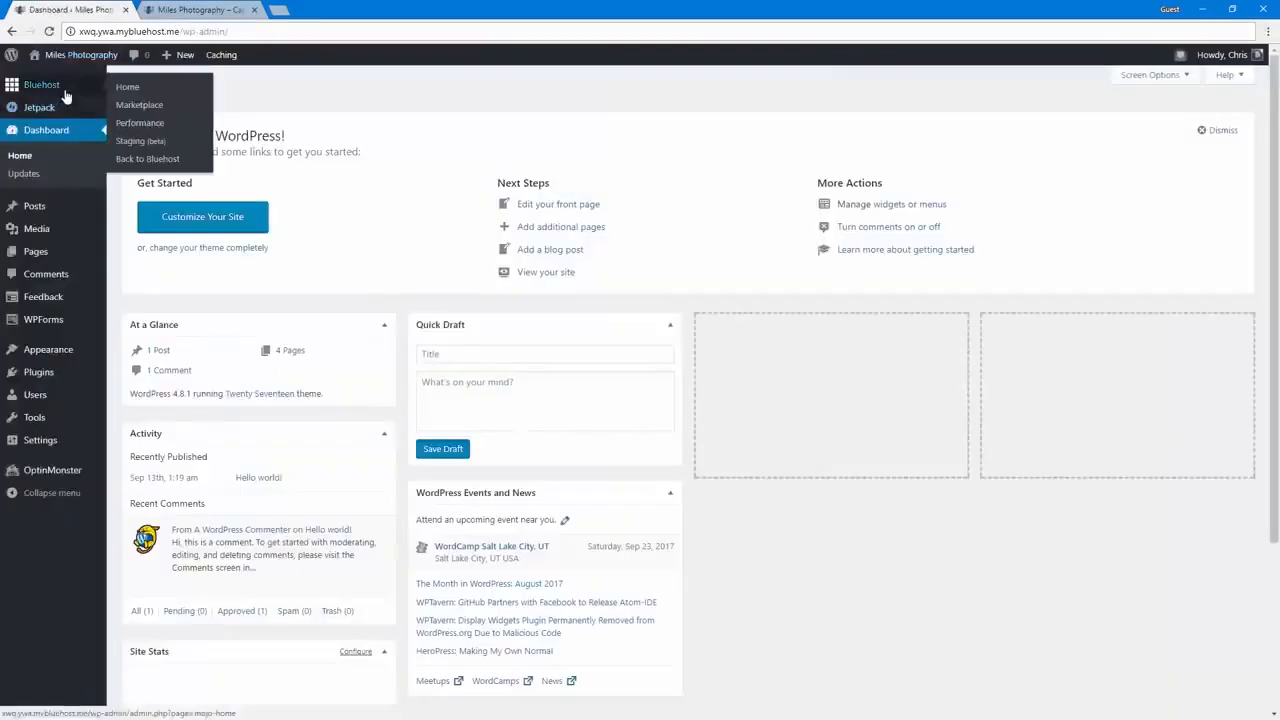
pyautogui.click(24, 90)
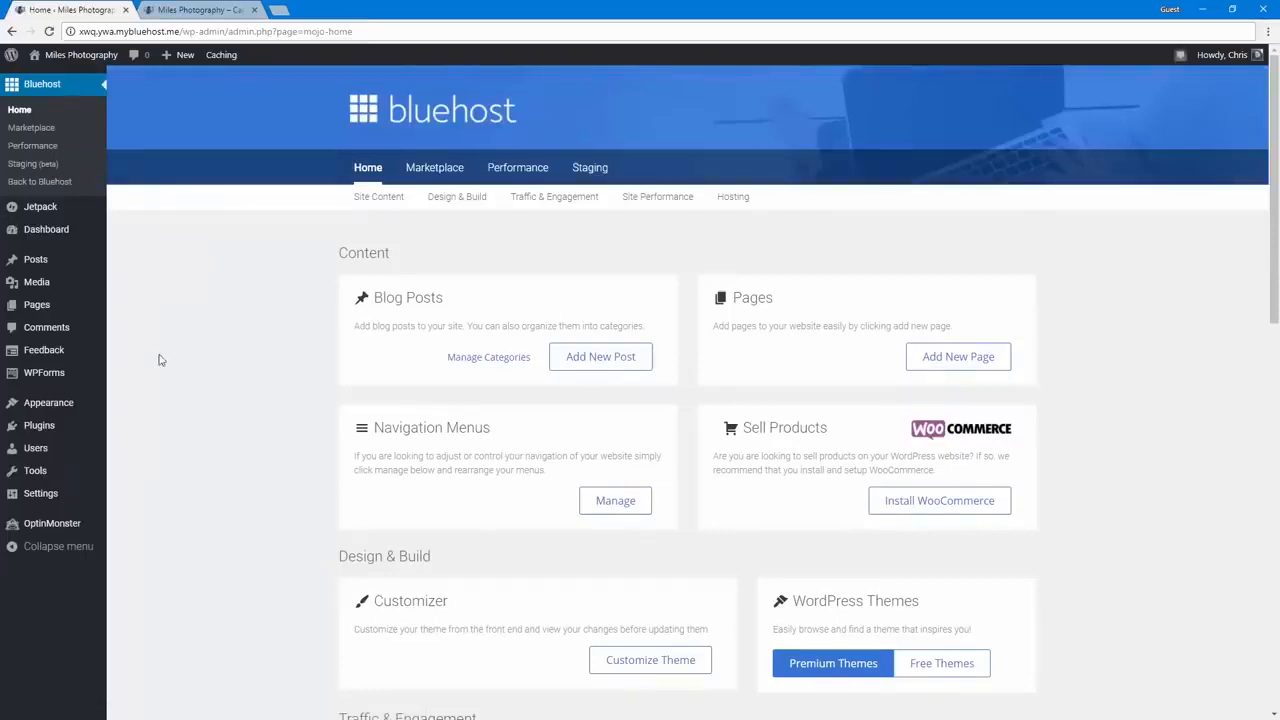
pyautogui.scroll(-3, 160, 360)
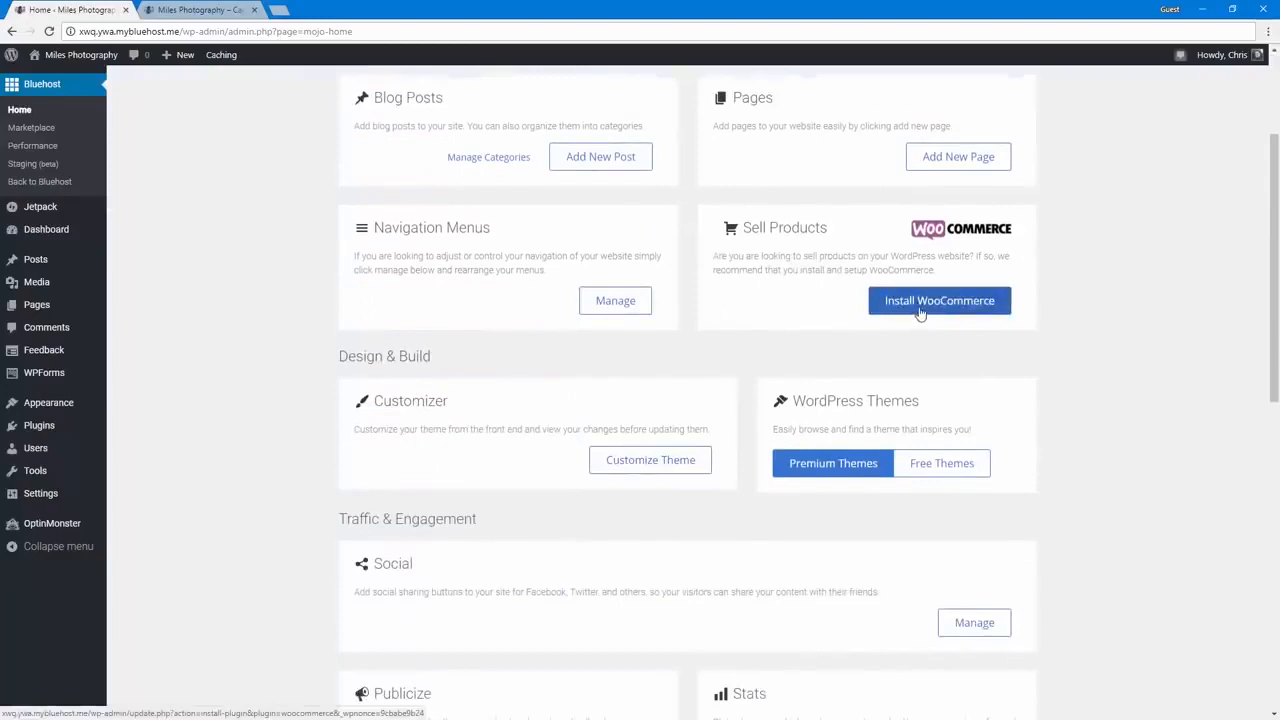
pyautogui.scroll(3, 708, 377)
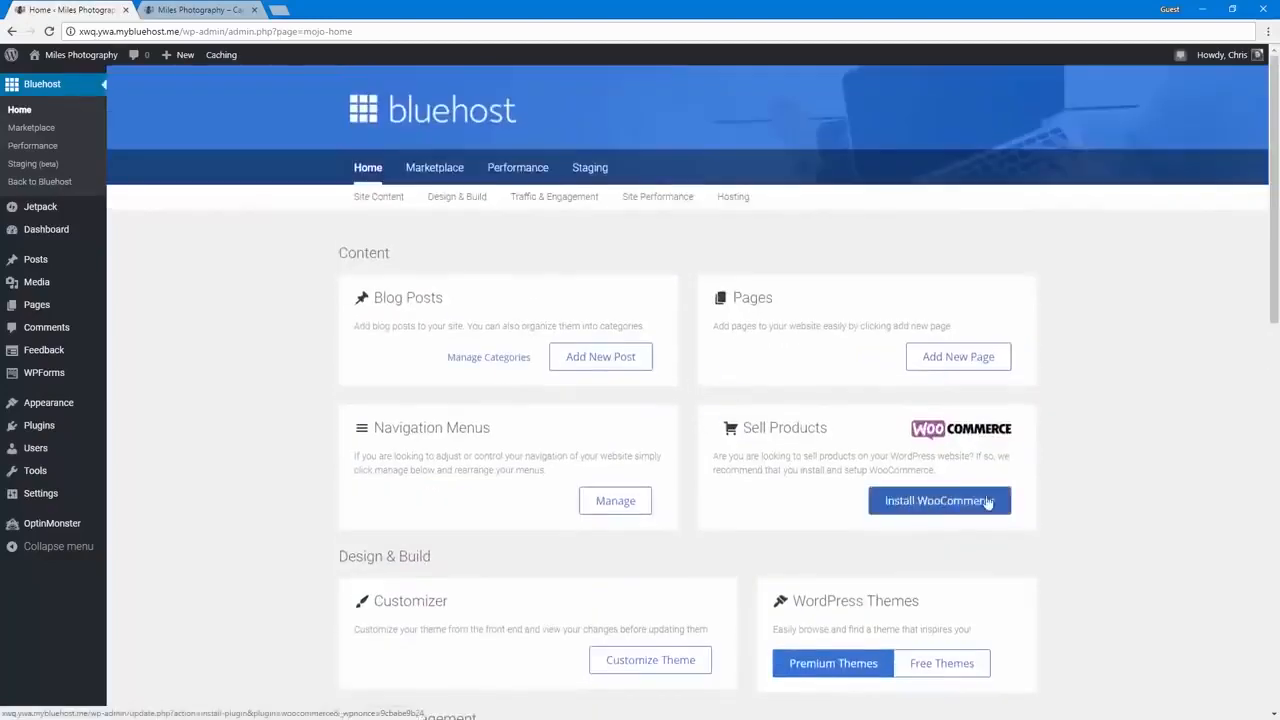
pyautogui.scroll(-10, 987, 500)
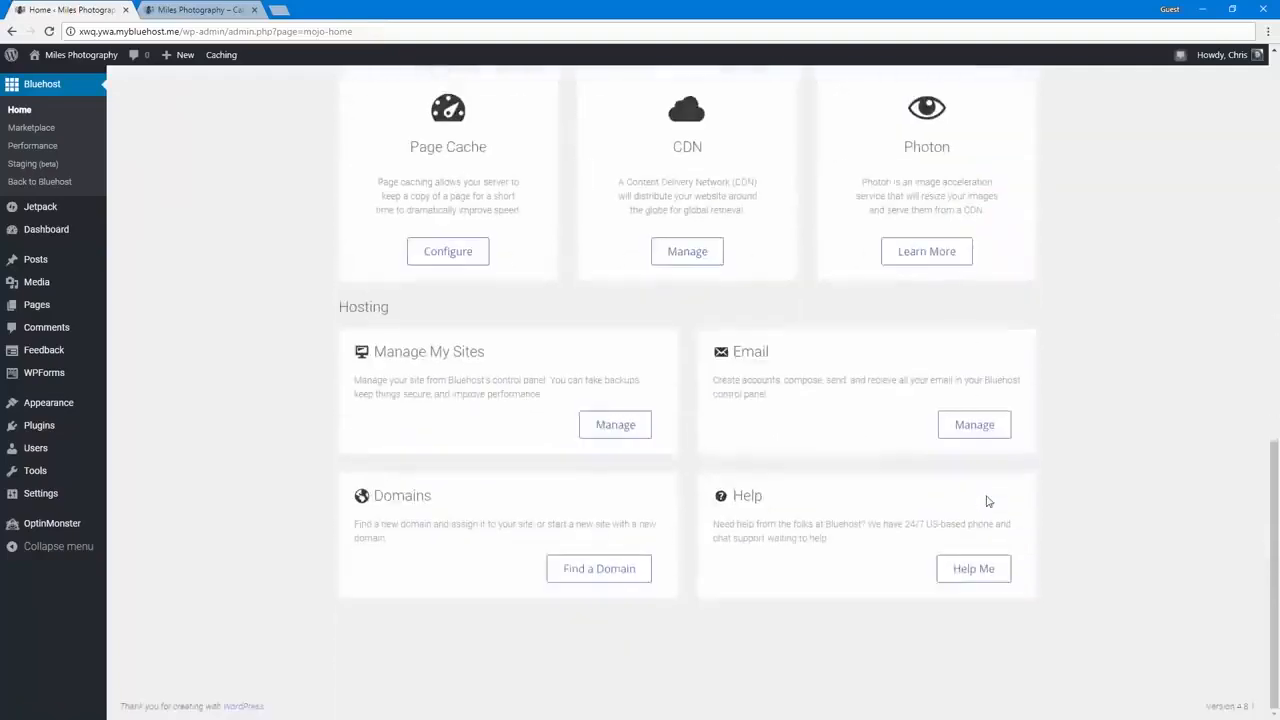
pyautogui.scroll(10, 986, 569)
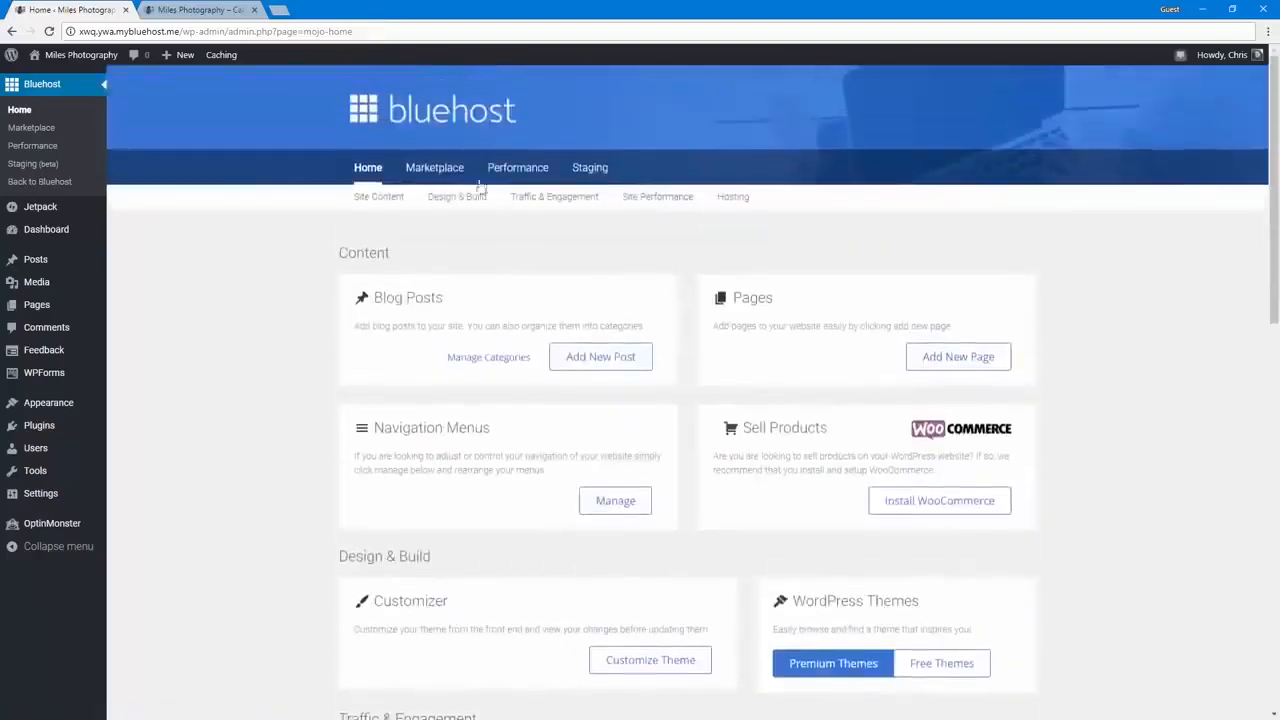